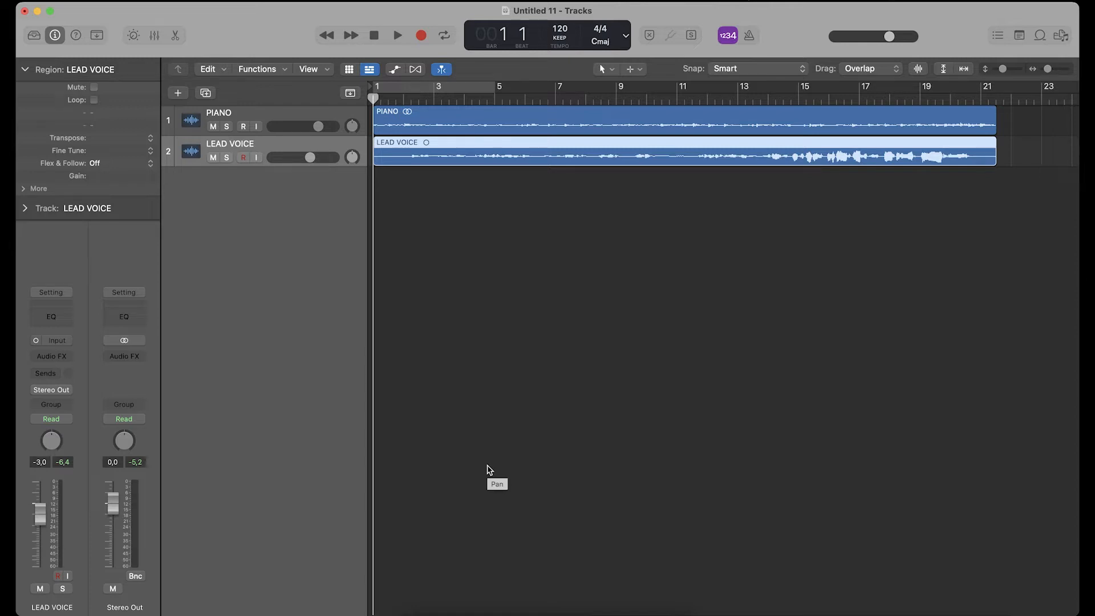
- Play back the PIANO and LEAD VOICE tracks from the beginning to hear them dry
key(space)
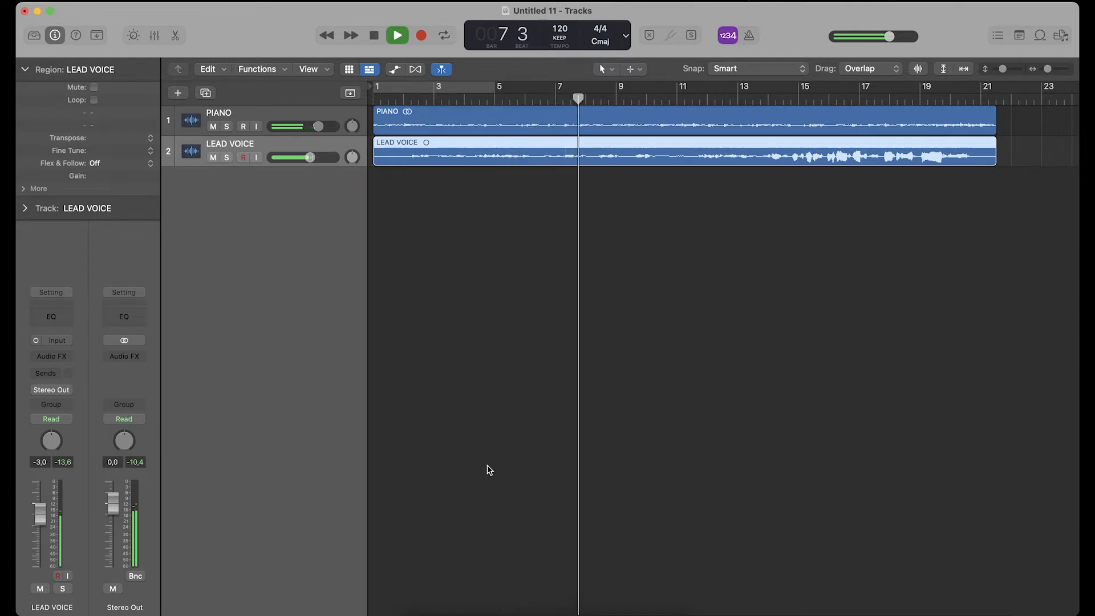
key(space)
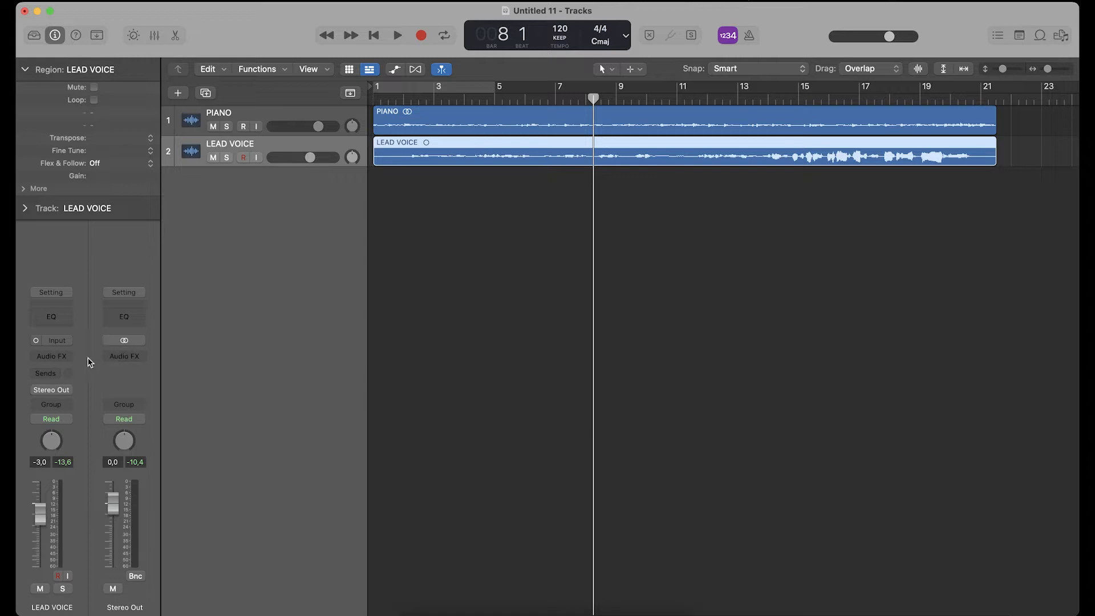
click(70, 357)
mouse_move(78, 416)
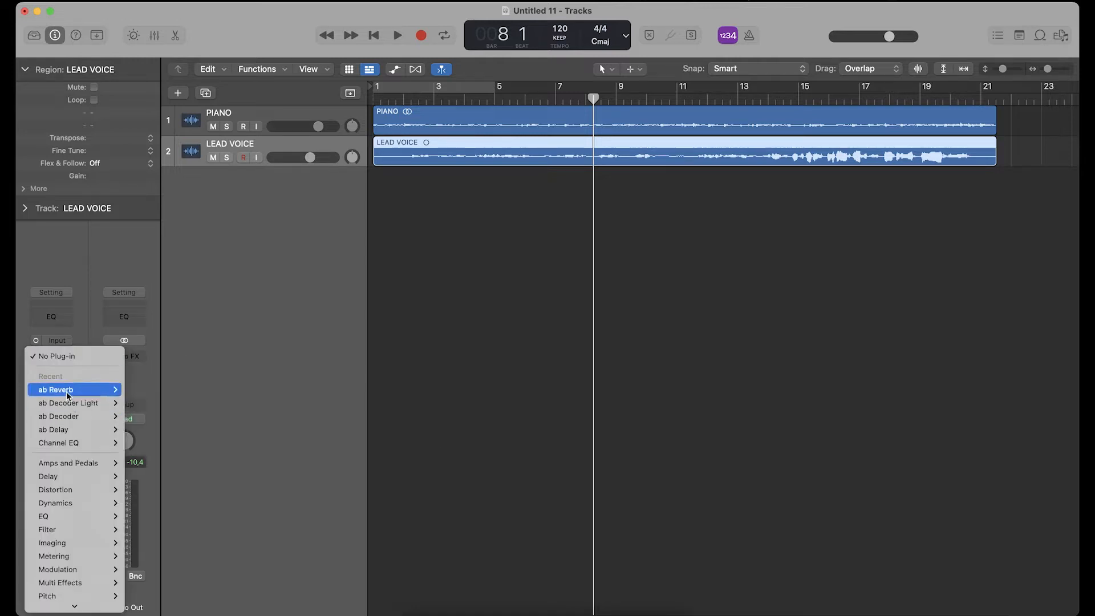
mouse_move(68, 393)
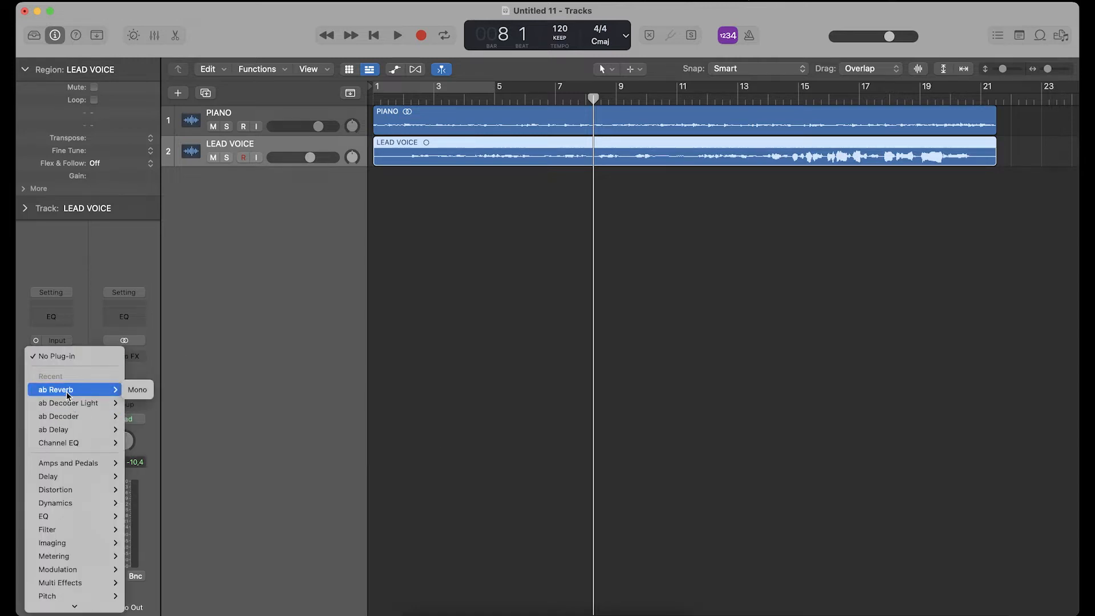
click(217, 344)
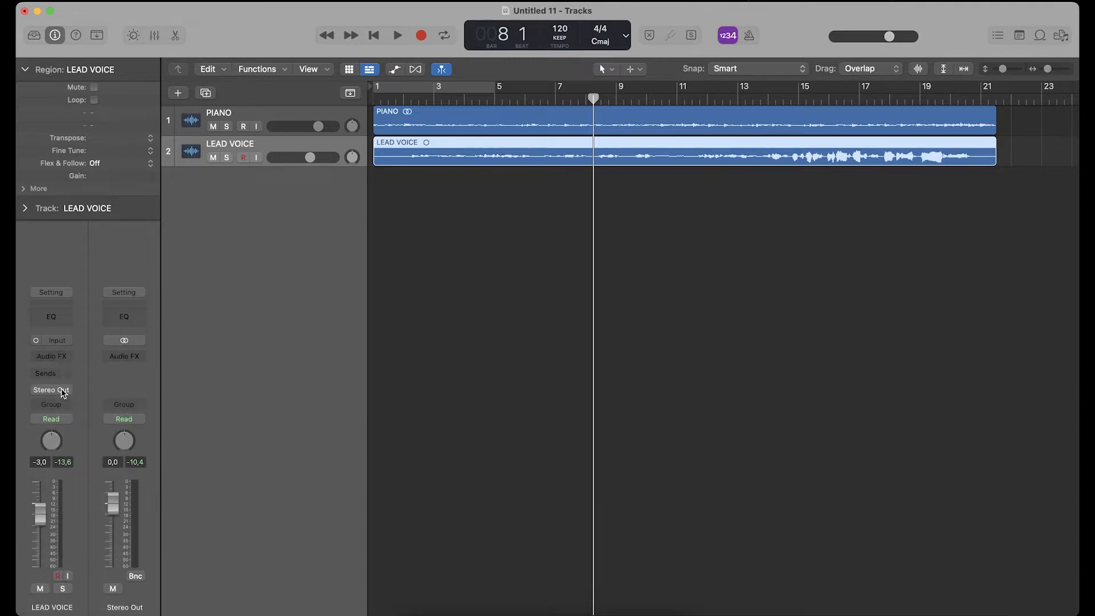
- Add a send on LEAD VOICE to Bus 1 feeding Aux 1 and raise its send level
click(46, 374)
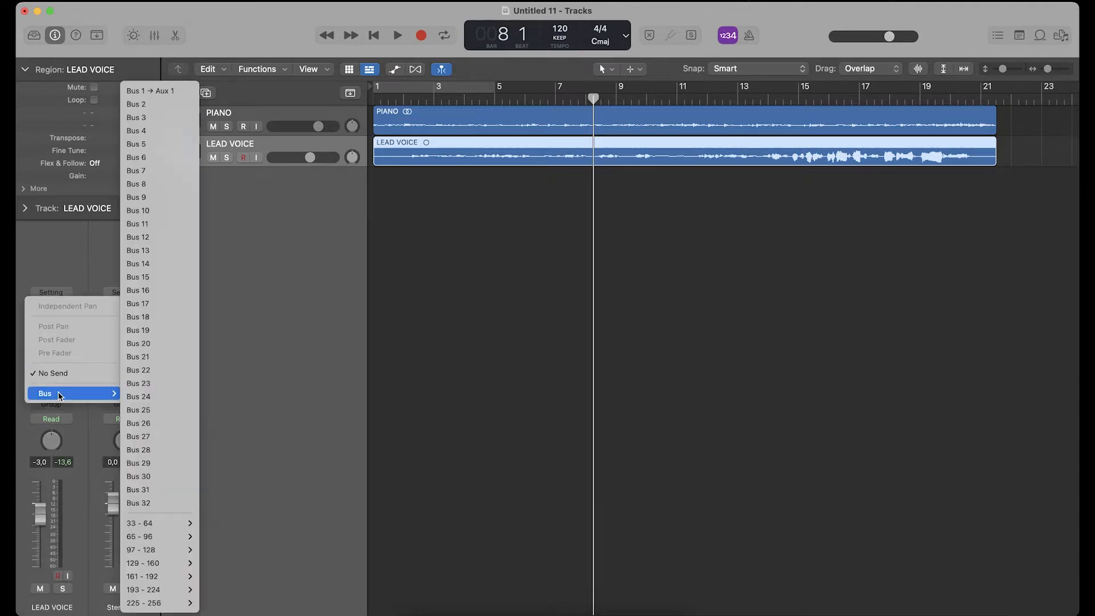
click(146, 90)
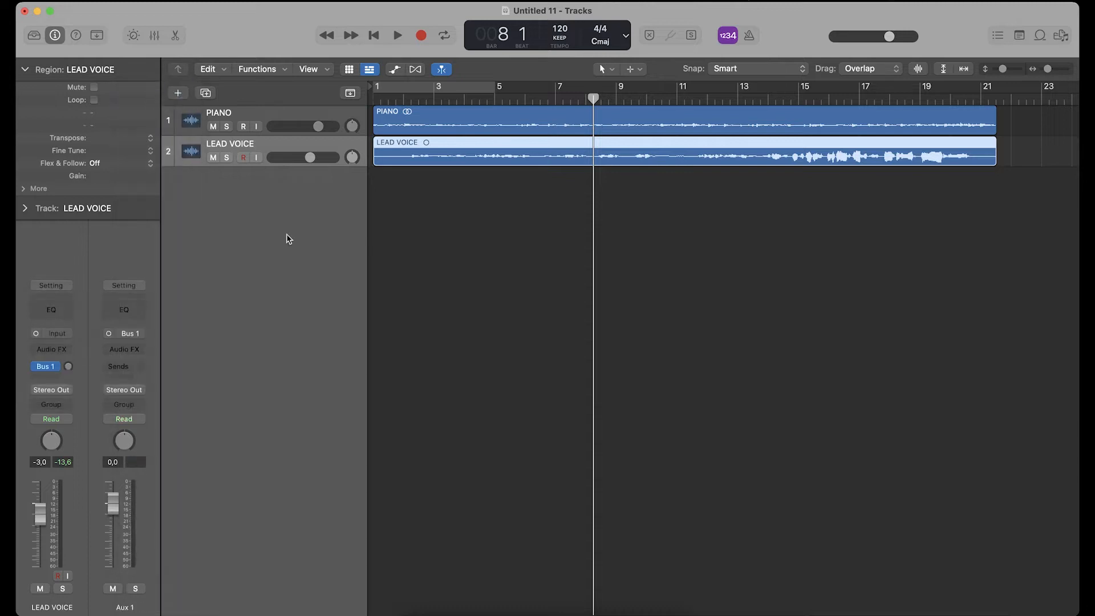
alt+click(68, 366)
- Show the mixer and play the session to check the voice signal arriving at Aux 1
click(152, 36)
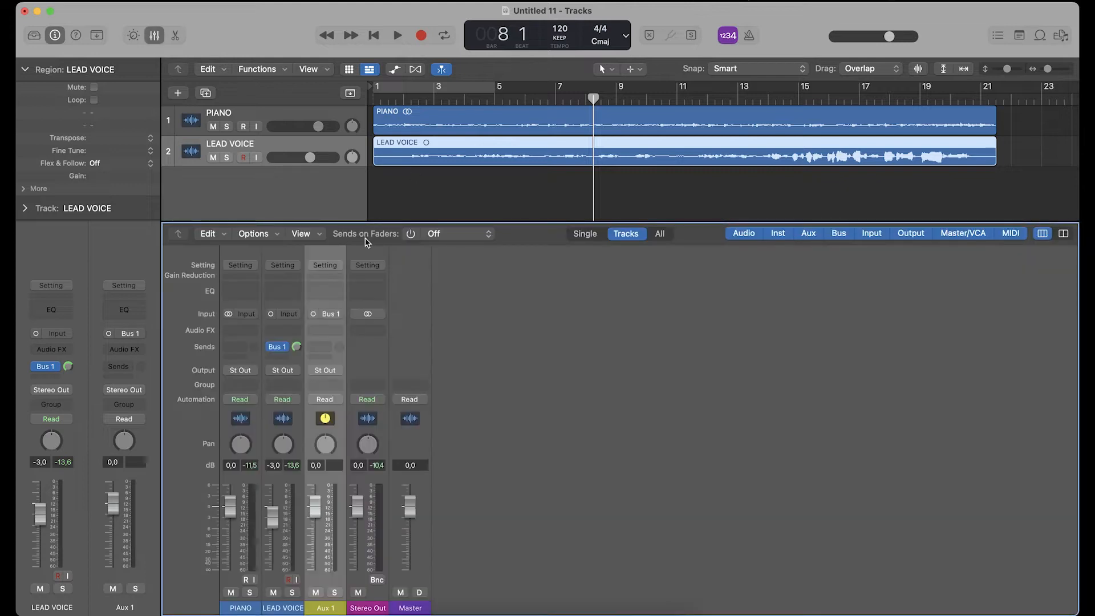
key(space)
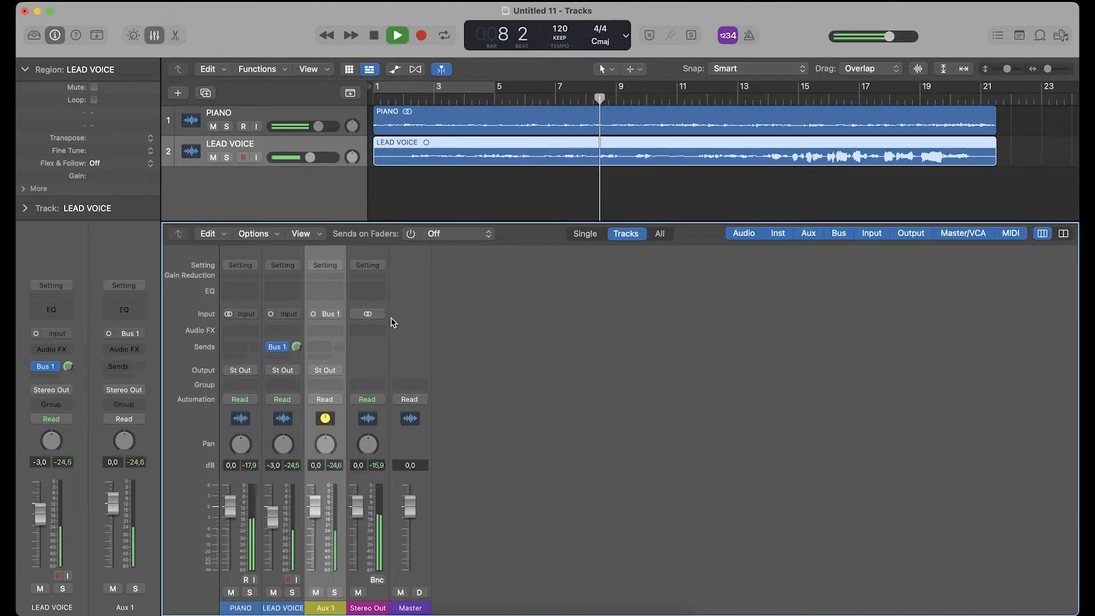
key(space)
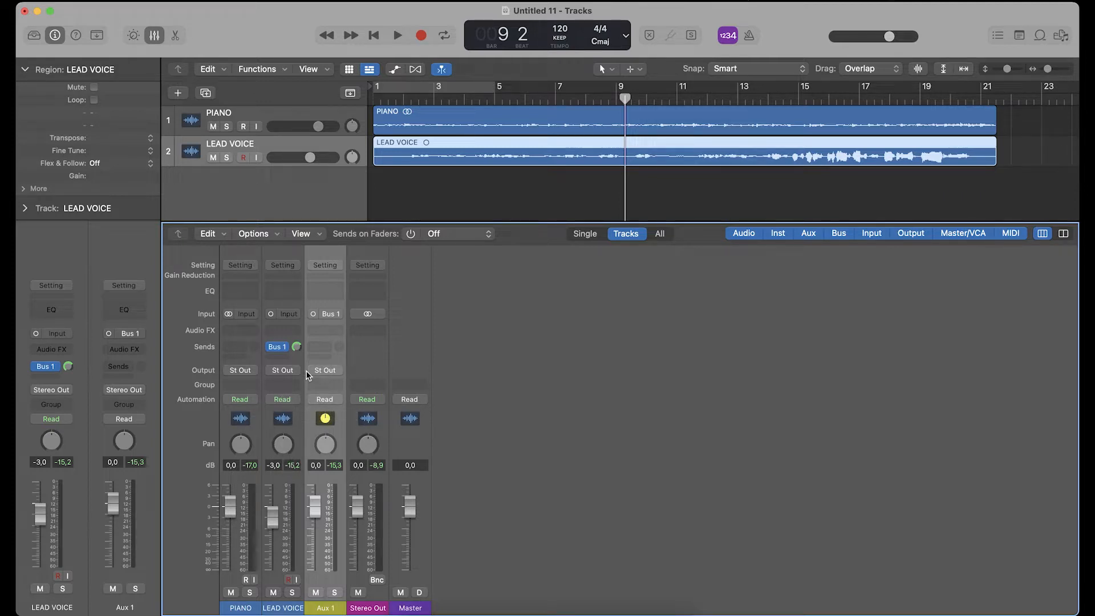
- Switch the Aux 1 channel input from mono to stereo and insert the ab Reverb plug-in on it
click(313, 314)
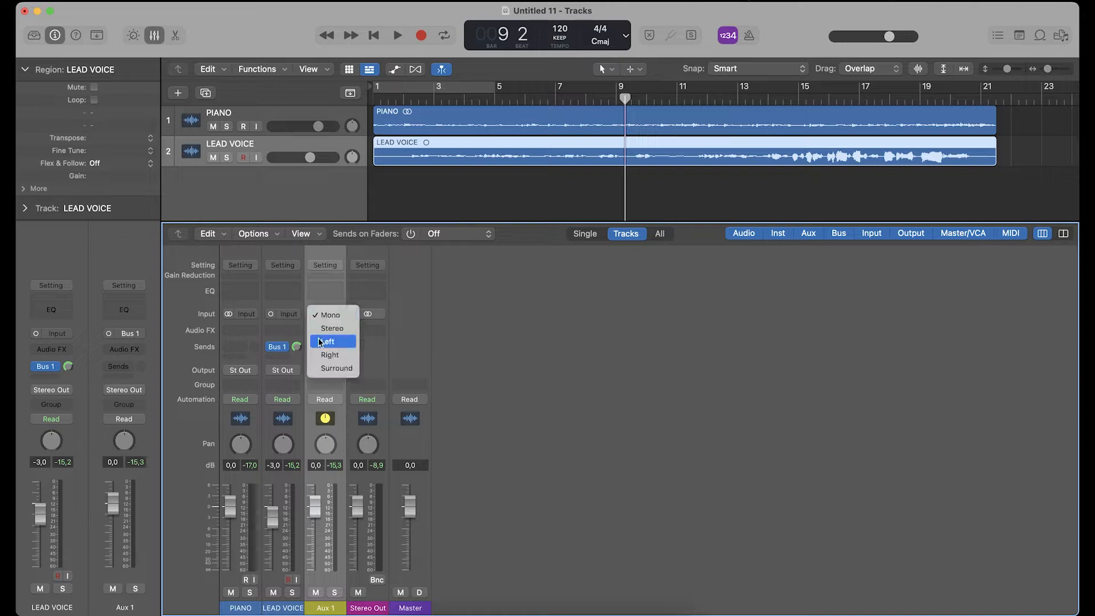
click(318, 326)
click(318, 331)
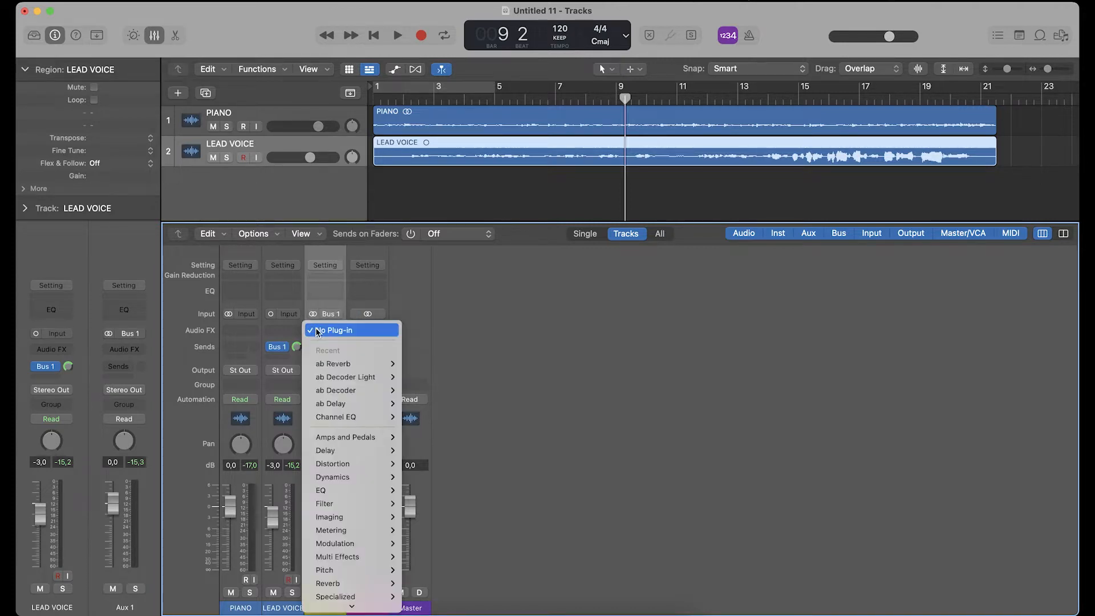
click(425, 364)
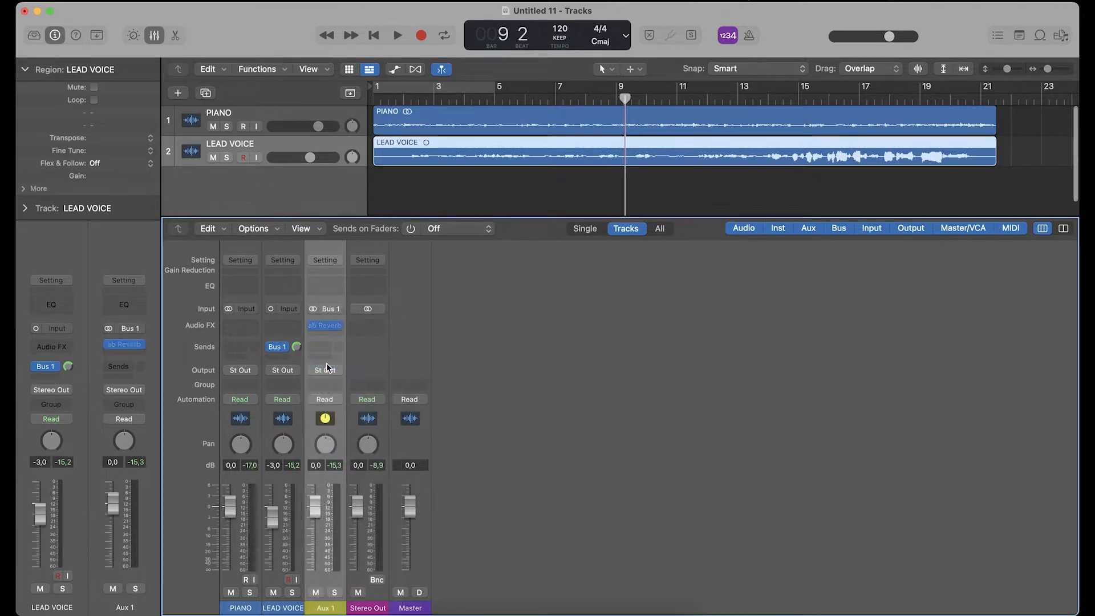
- Turn ab Reverb's Dry level down to its minimum and play the session to hear the reverb
drag(397, 172, 569, 62)
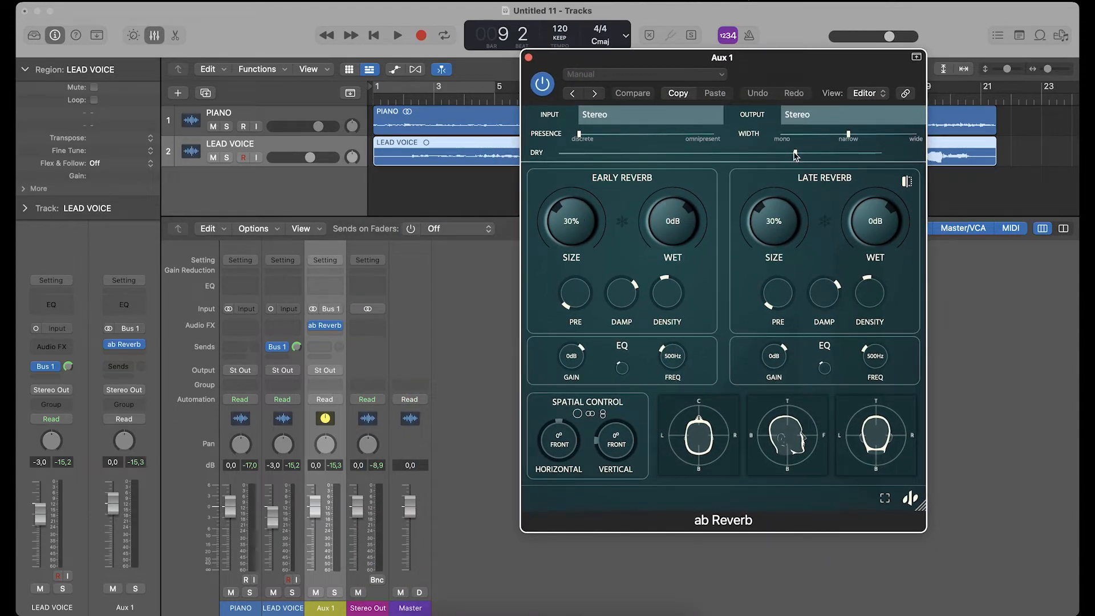
drag(795, 153, 547, 162)
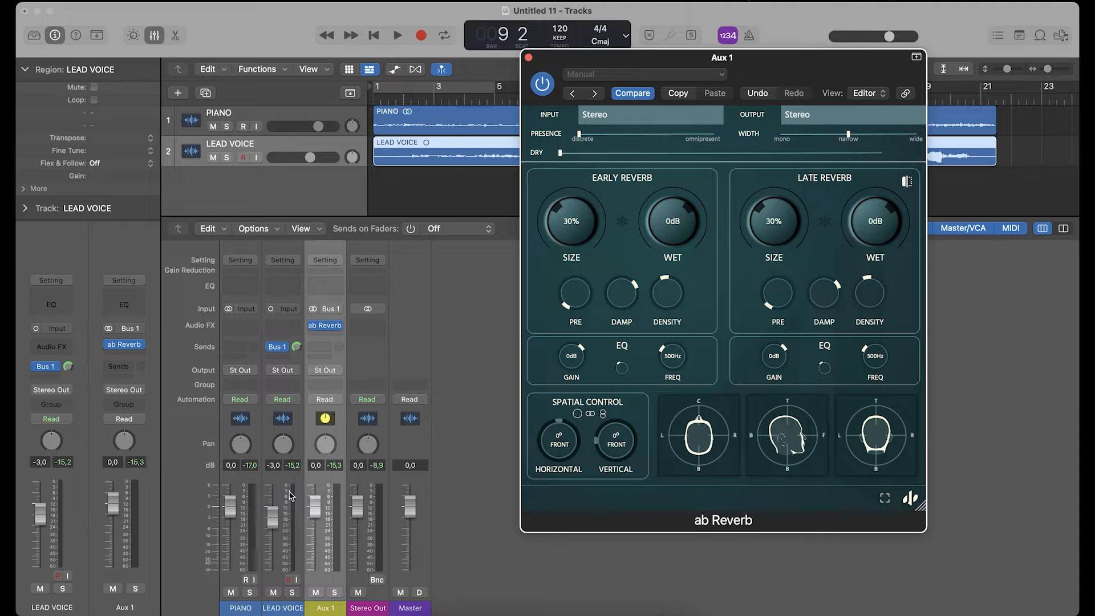
key(space)
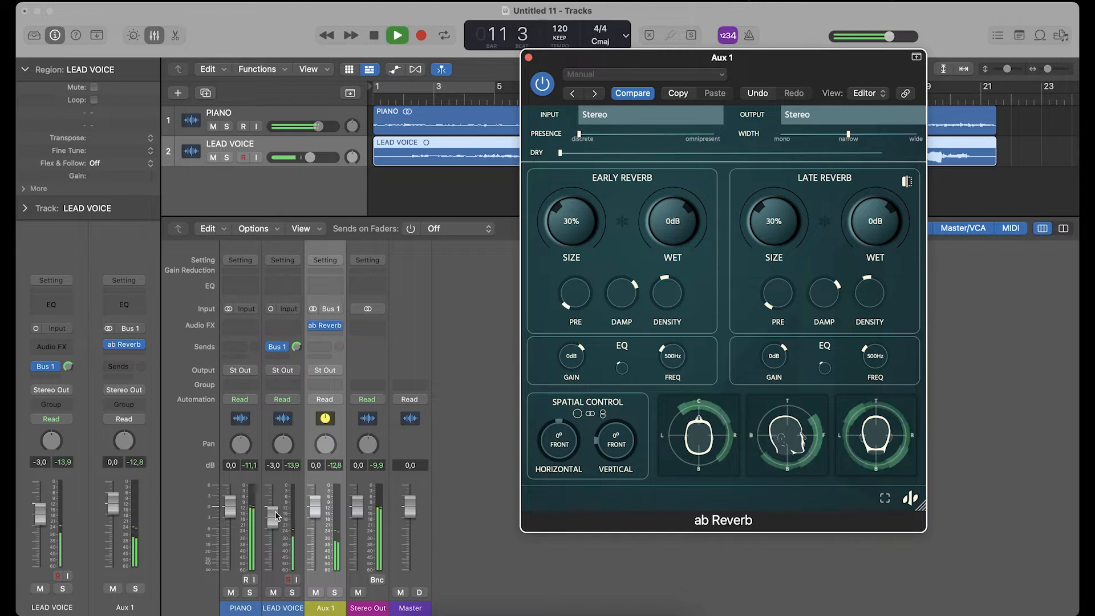
key(space)
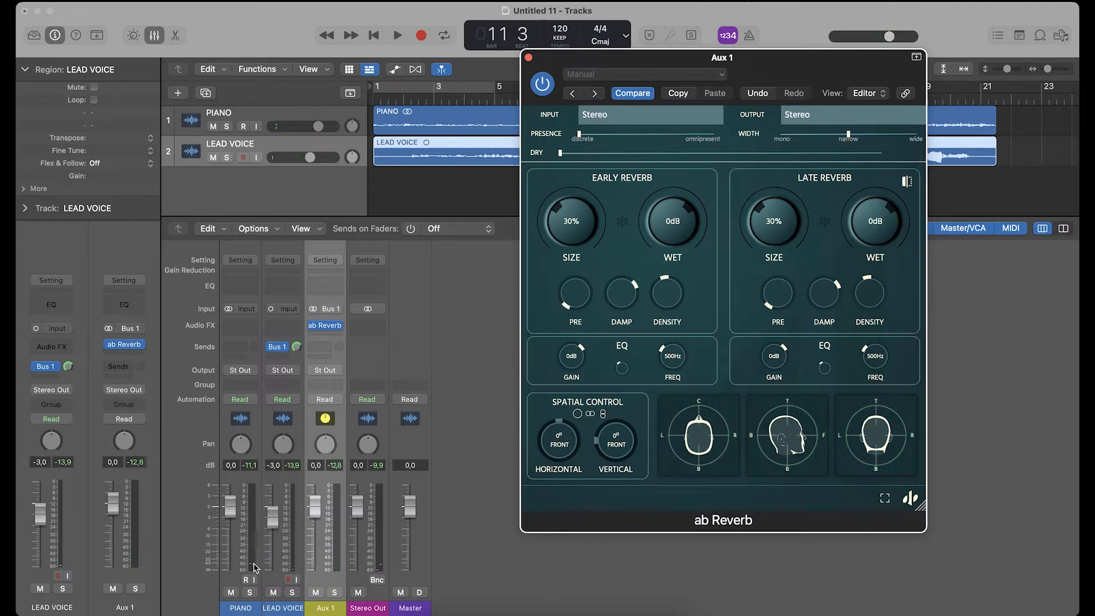
- Mute PIANO, pull the LEAD VOICE fader down to -∞, and play to check the reverb return
click(231, 592)
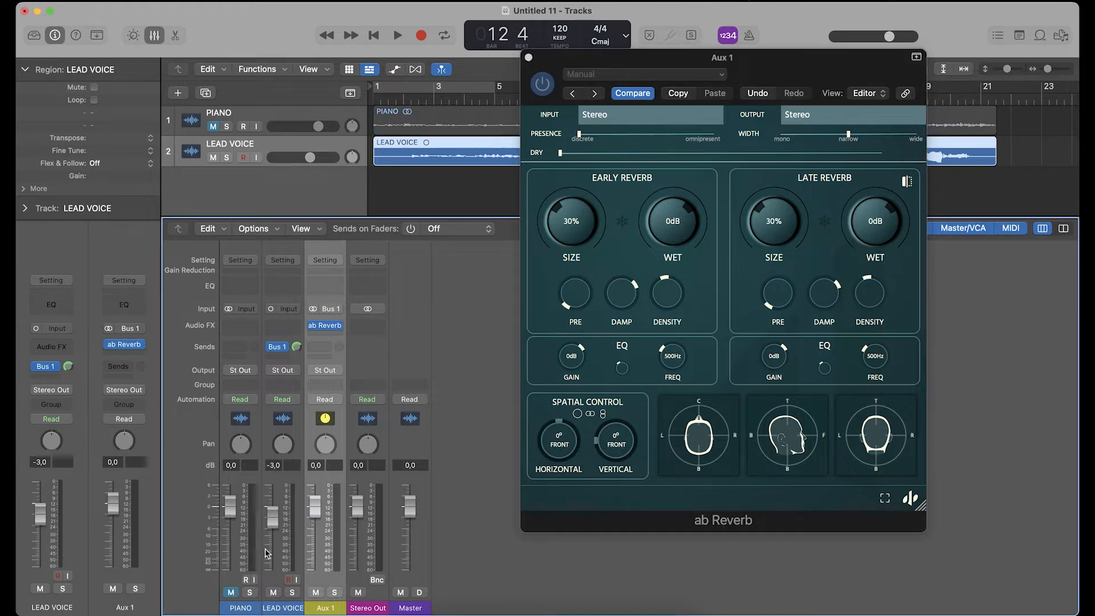
drag(272, 536, 273, 568)
key(space)
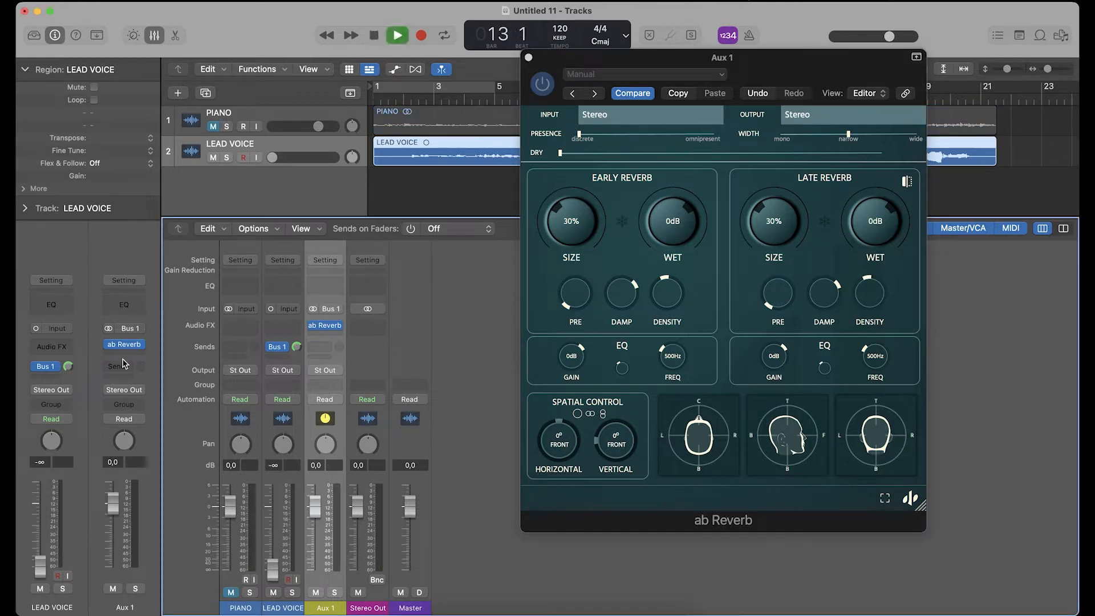
key(space)
- Set LEAD VOICE's Bus 1 send to Pre Fader and play the reverb signal on its own
click(45, 366)
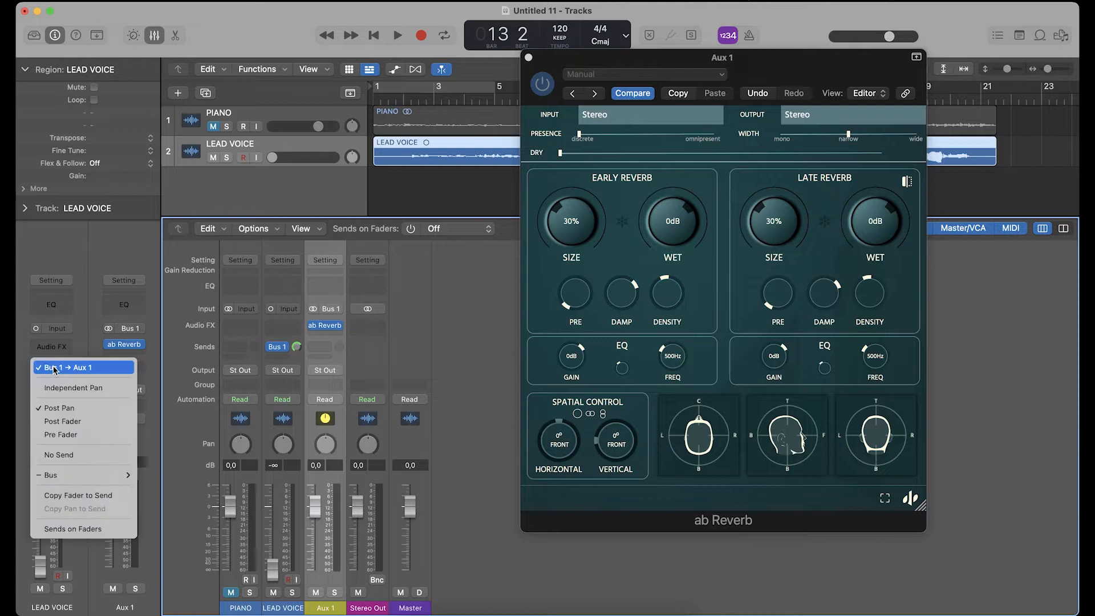
click(70, 434)
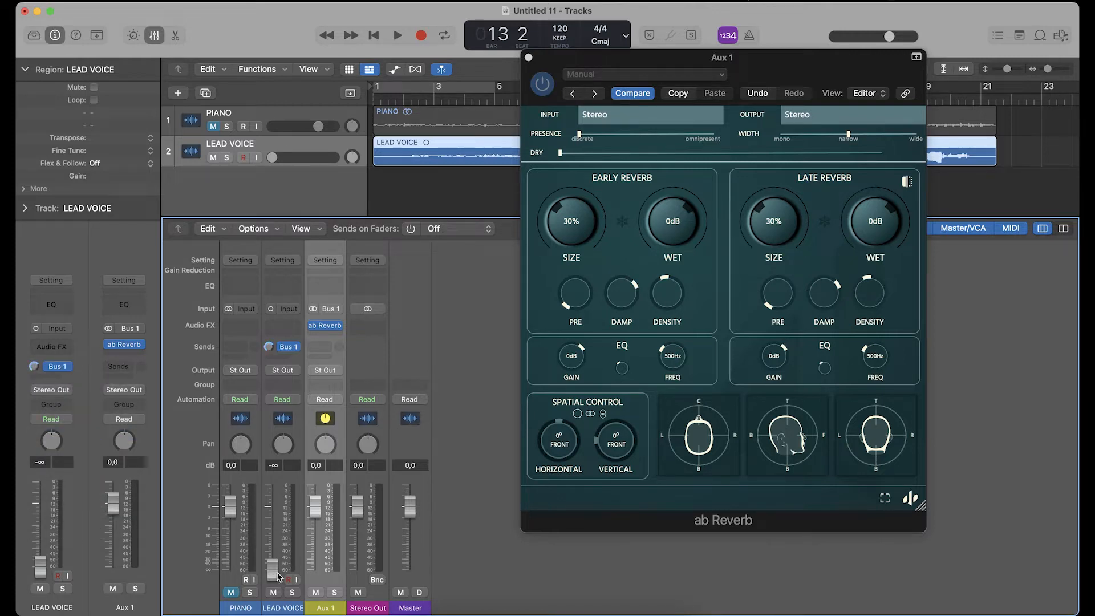
key(space)
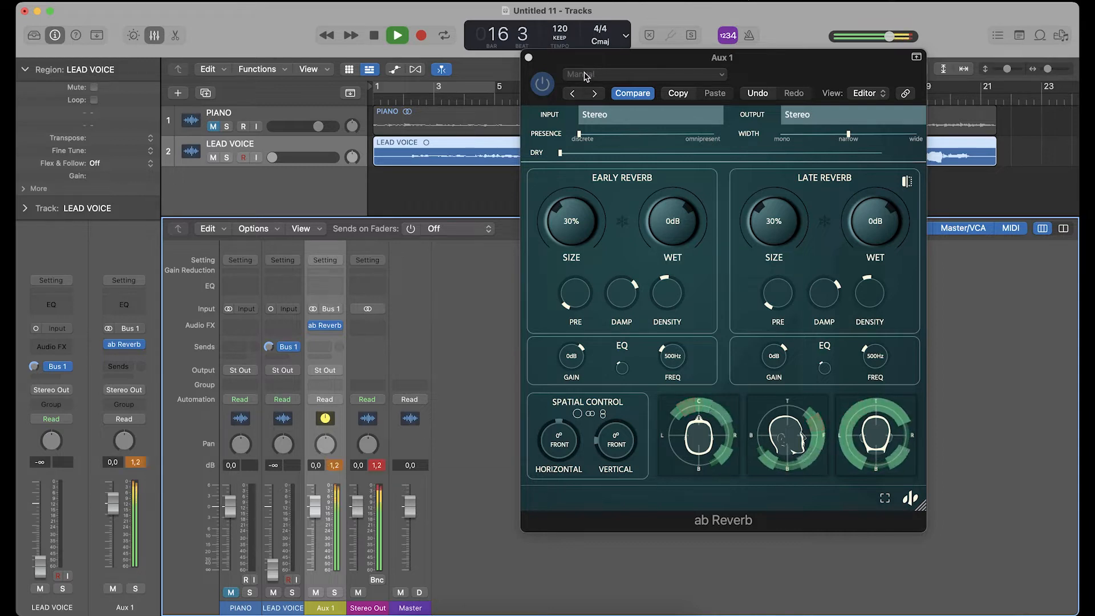
key(space)
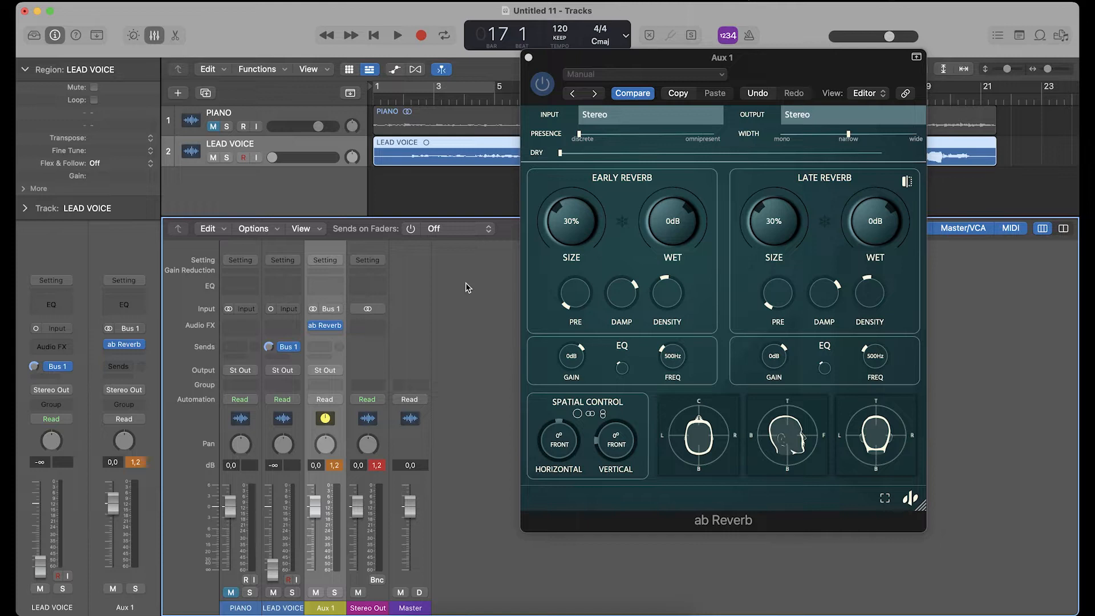
- Load the Vocals (Clean) preset in ab Reverb and listen to it on the voice
click(597, 75)
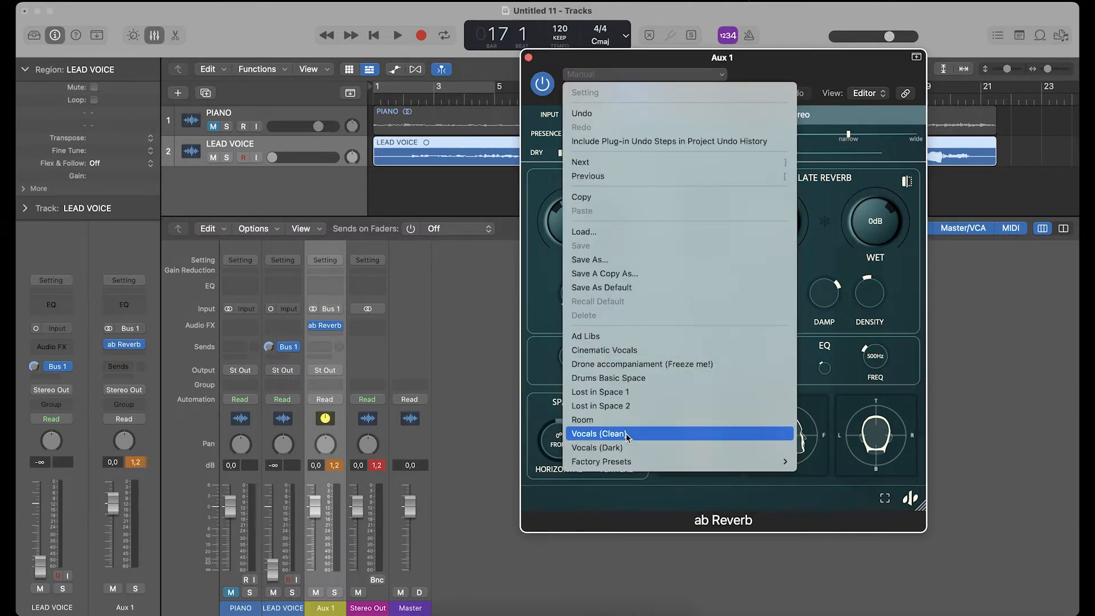
click(599, 434)
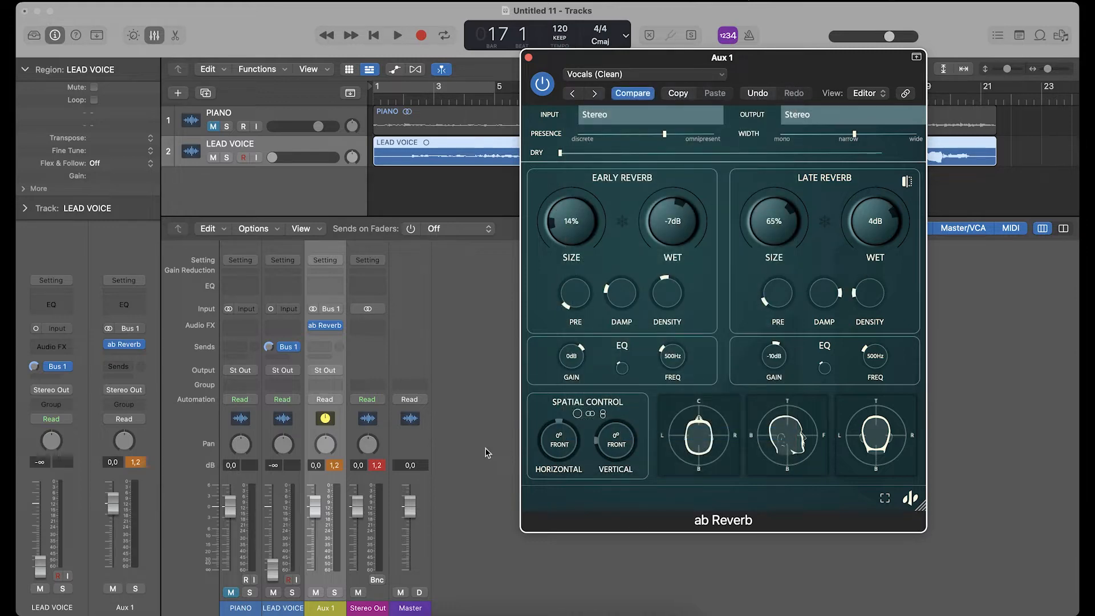
key(space)
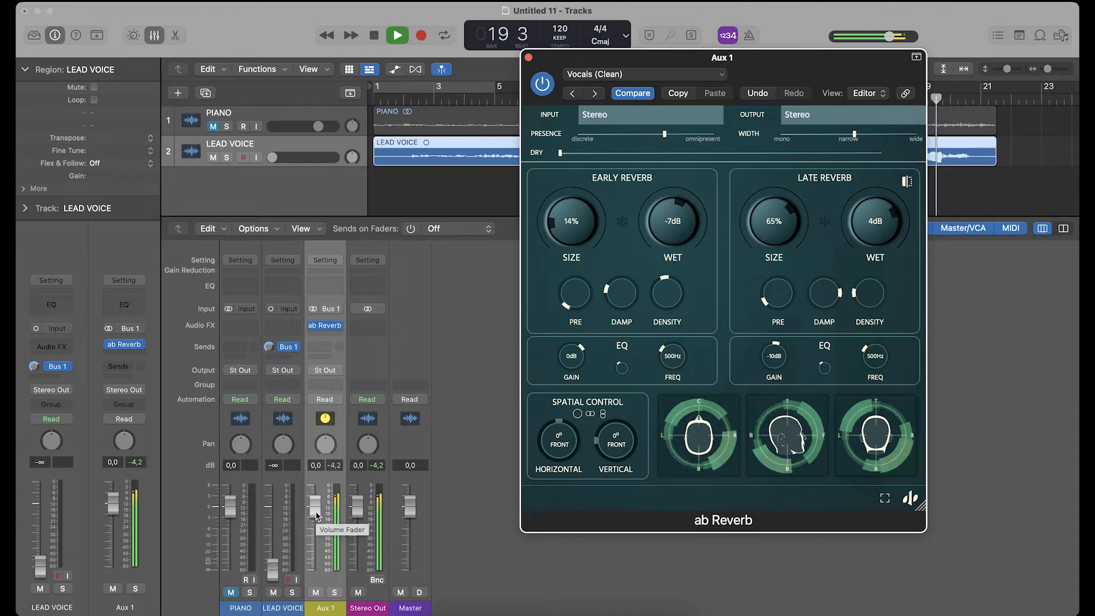
key(space)
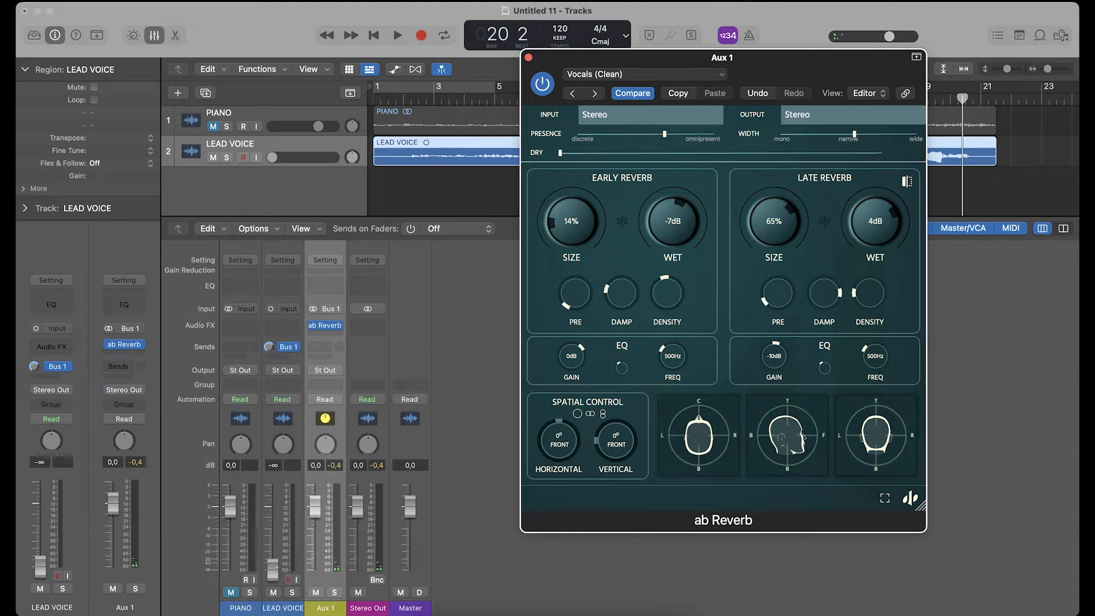
- Reset the LEAD VOICE fader to 0.0 dB, lower Aux 1 to -8.6 dB, and play the blend
alt+click(273, 569)
drag(316, 512, 317, 540)
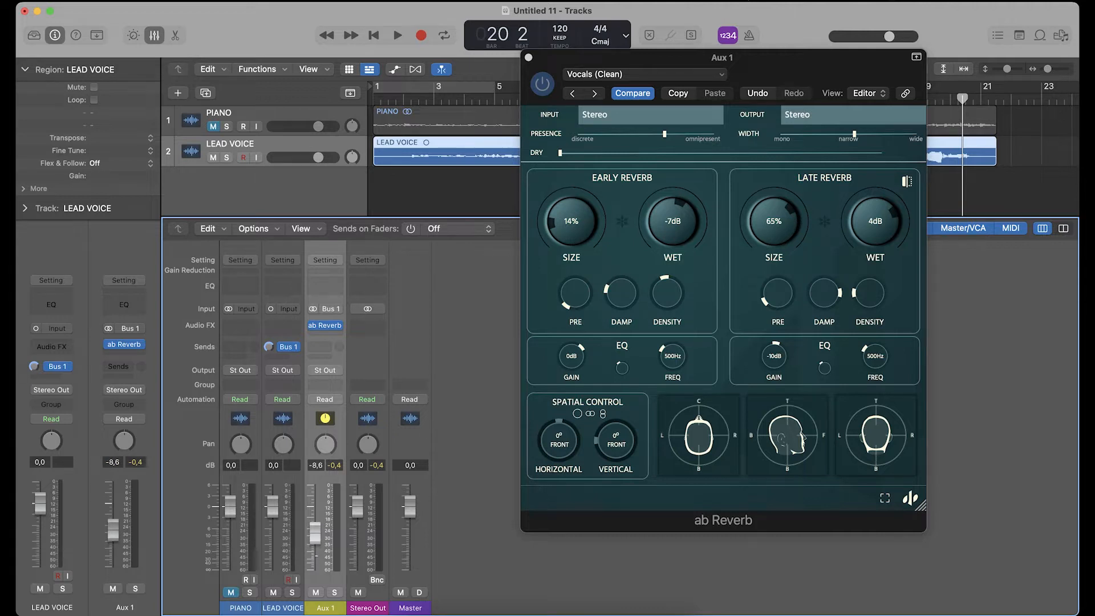
key(space)
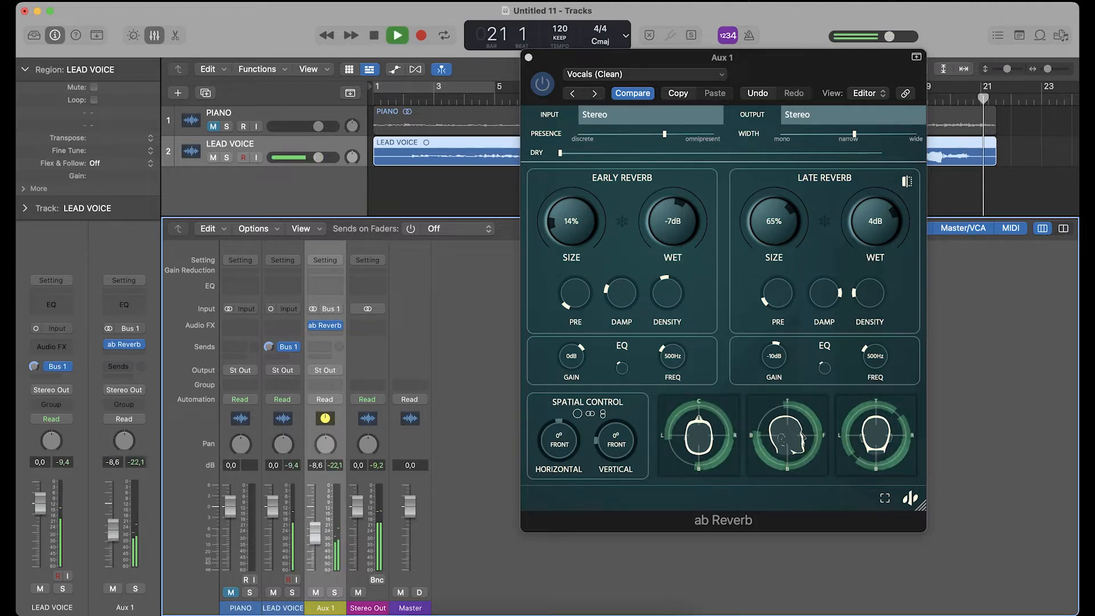
key(space)
- Play the voice from around bar 2 and lower the Aux 1 fader to -13.8 dB
click(402, 99)
key(space)
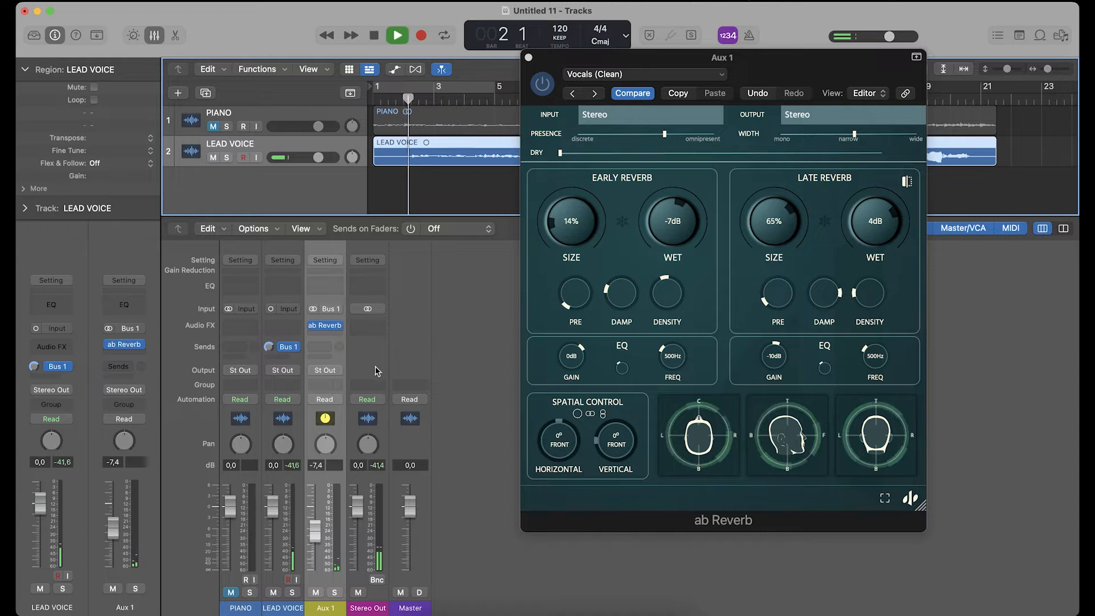
drag(314, 530, 317, 554)
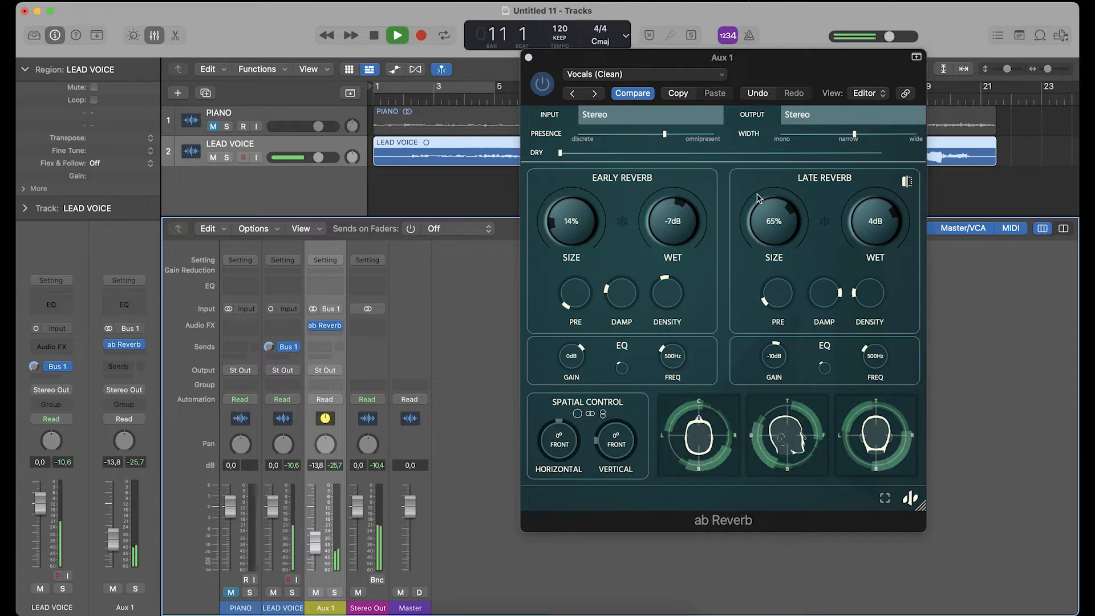
key(space)
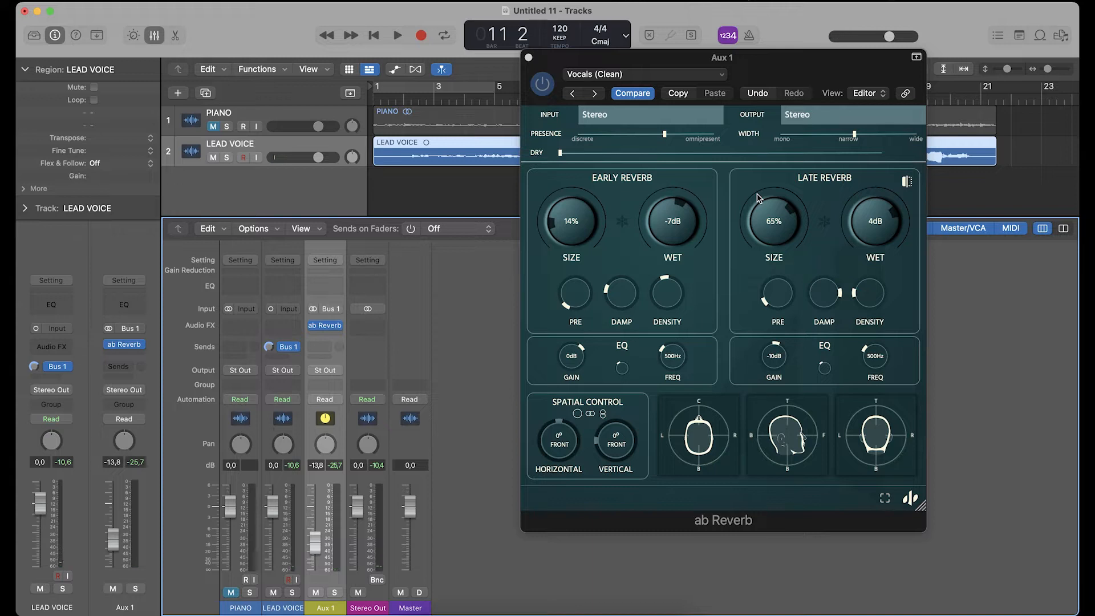
- Rename the Aux 1 channel as Voice Verb and close the ab Reverb window
double_click(322, 606)
text(Voice Verb)
key(Return)
click(528, 57)
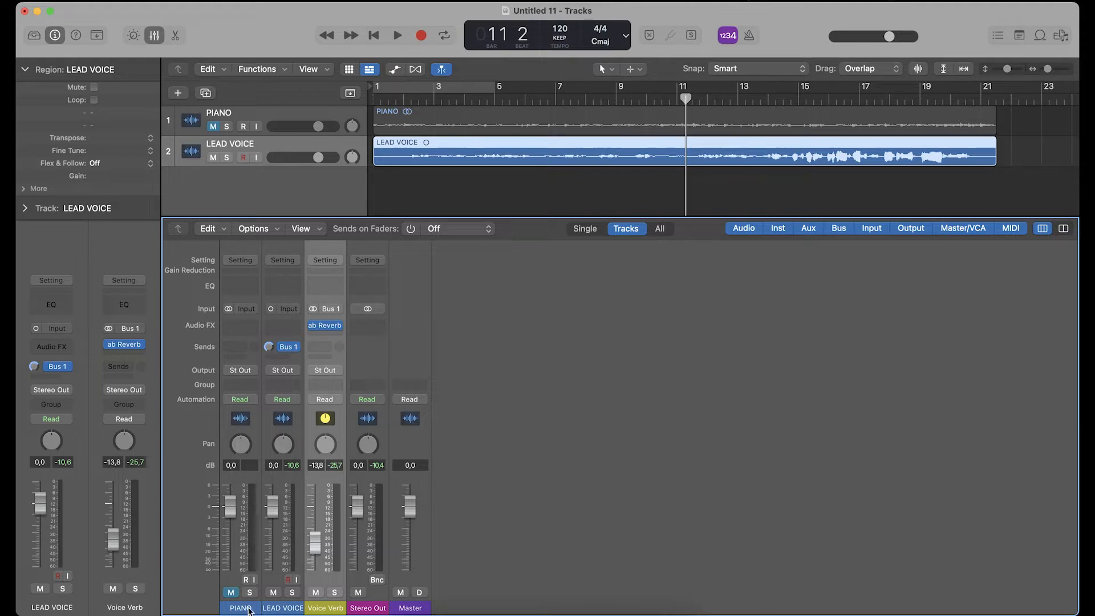
- Mute LEAD VOICE and Voice Verb, unmute PIANO, and select the PIANO channel
click(273, 593)
click(314, 593)
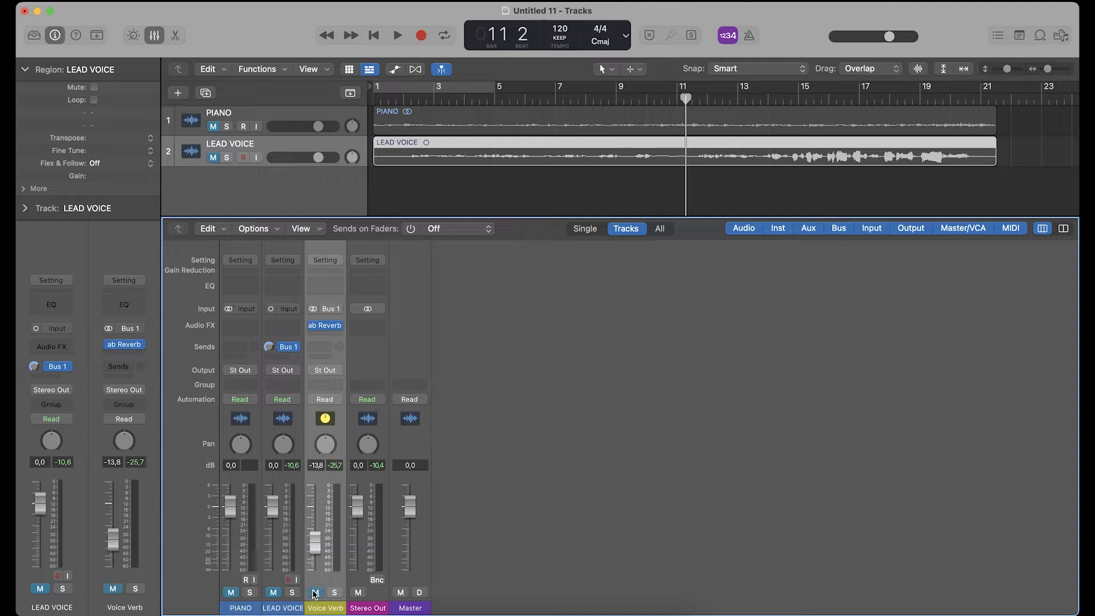
click(237, 605)
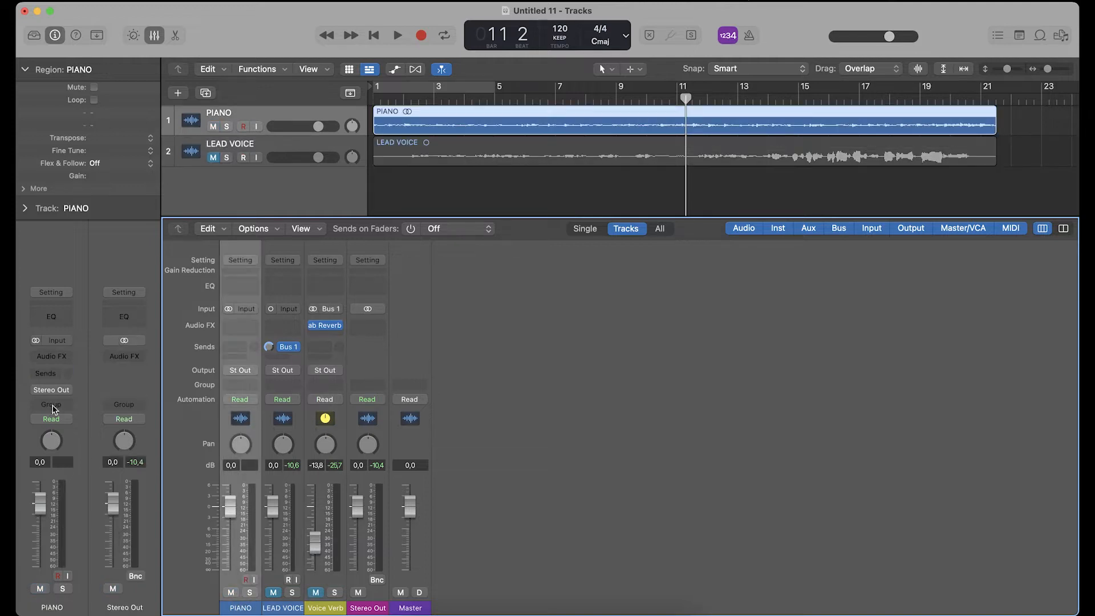
- Add a send to Bus 2 on the PIANO channel
click(57, 376)
click(138, 328)
click(50, 376)
mouse_move(85, 394)
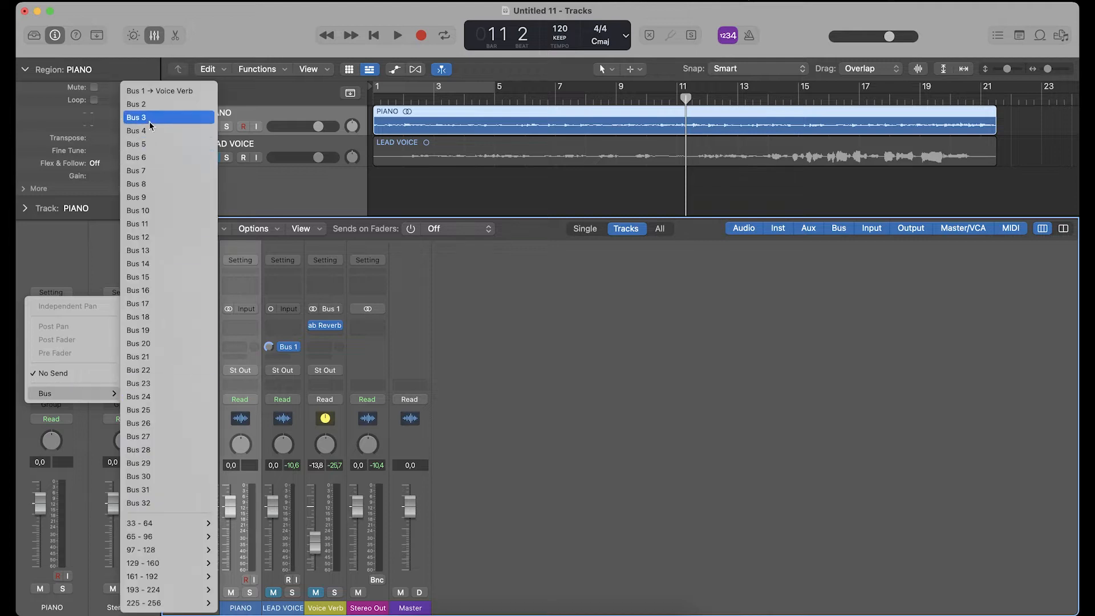
click(137, 105)
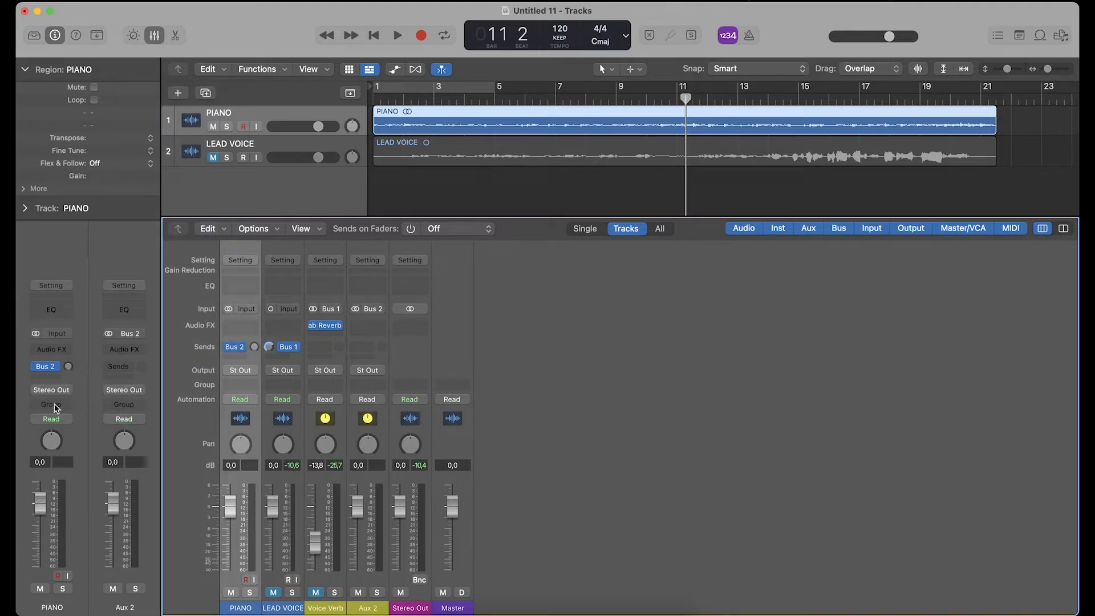
- Set PIANO's Bus 2 send level to 0.0 dB and switch the send to Pre Fader
click(69, 368)
alt+click(68, 367)
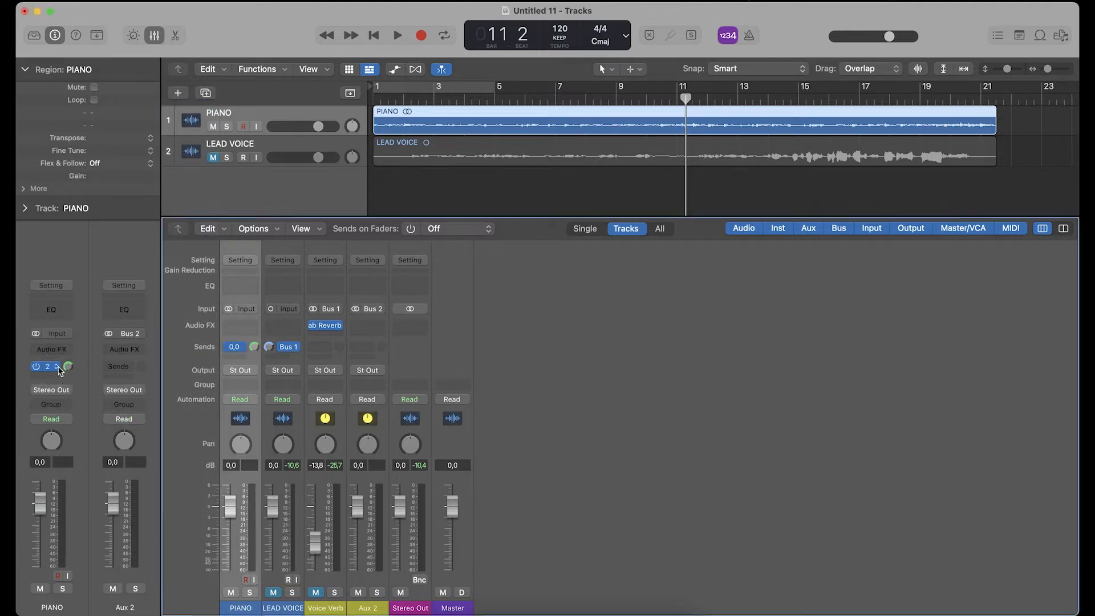
click(46, 366)
click(62, 435)
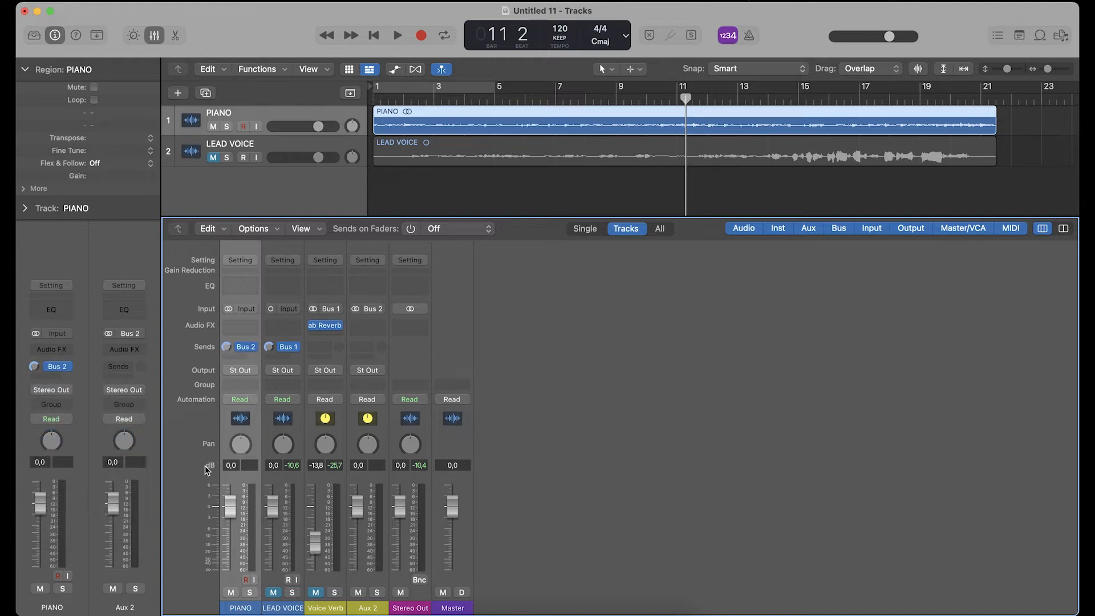
- Rename the Aux 2 channel as Pno Verb
double_click(365, 607)
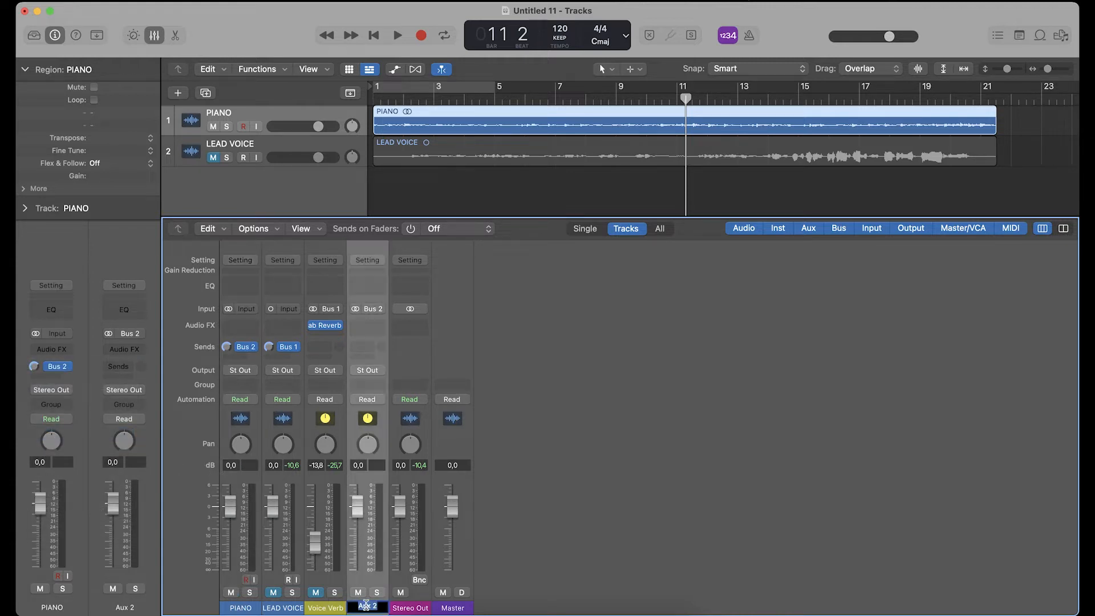
text(Pno Verb)
key(Return)
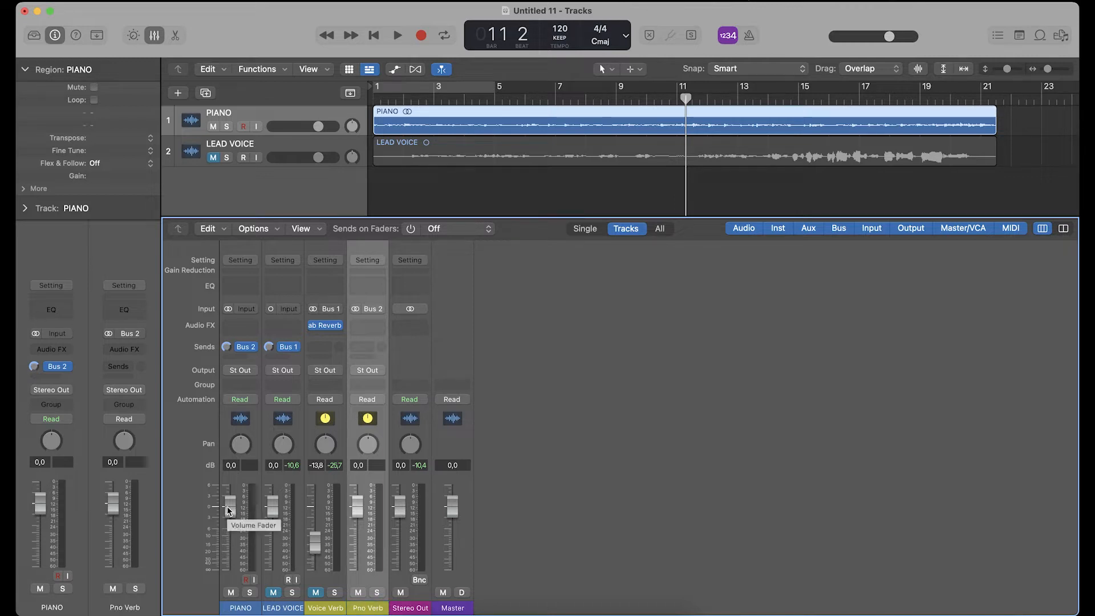
- Lower the PIANO fader to -∞ during playback and insert ab Reverb on the Pno Verb channel
key(space)
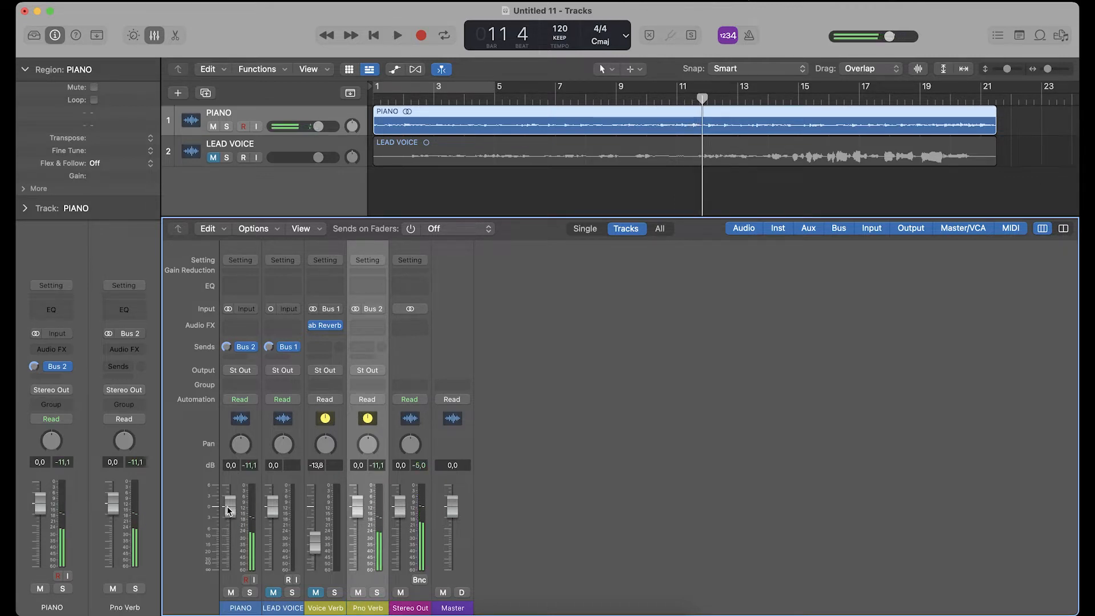
drag(228, 510, 230, 568)
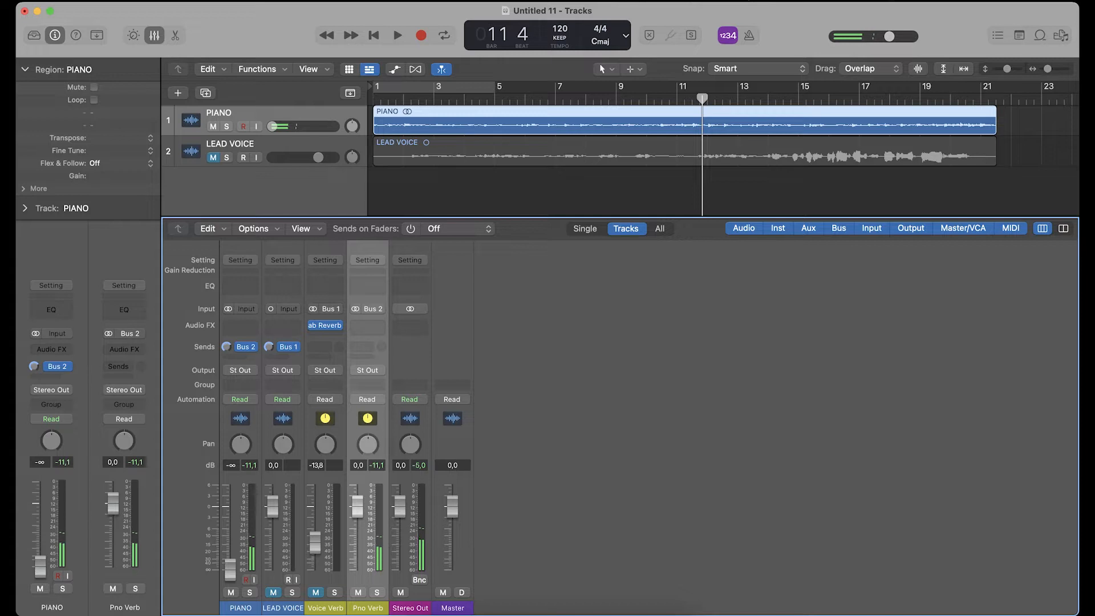
click(365, 327)
click(377, 359)
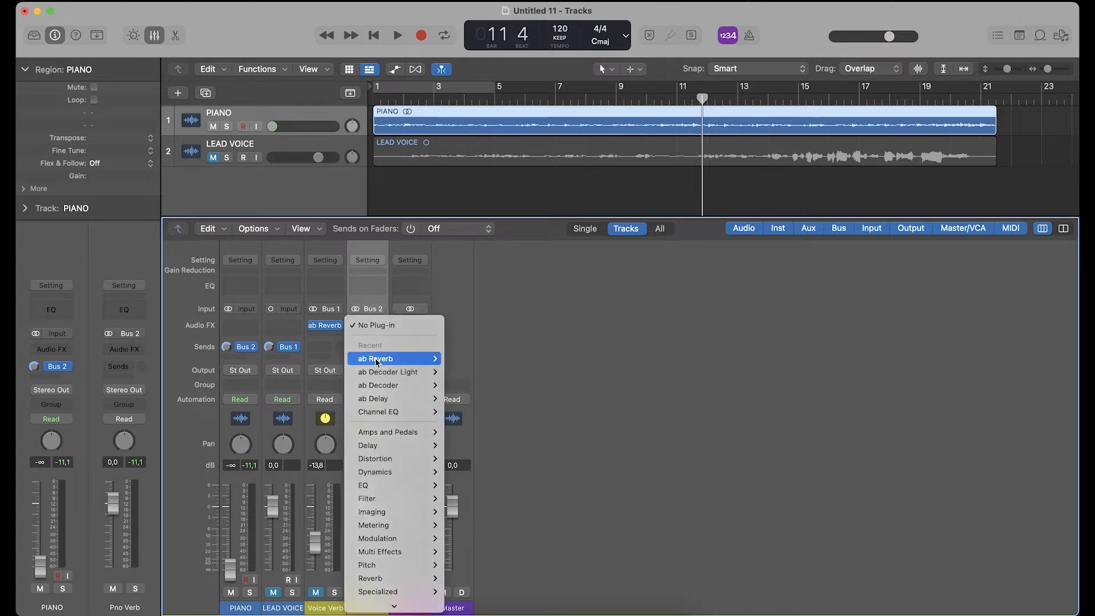
click(503, 150)
drag(504, 166, 641, 71)
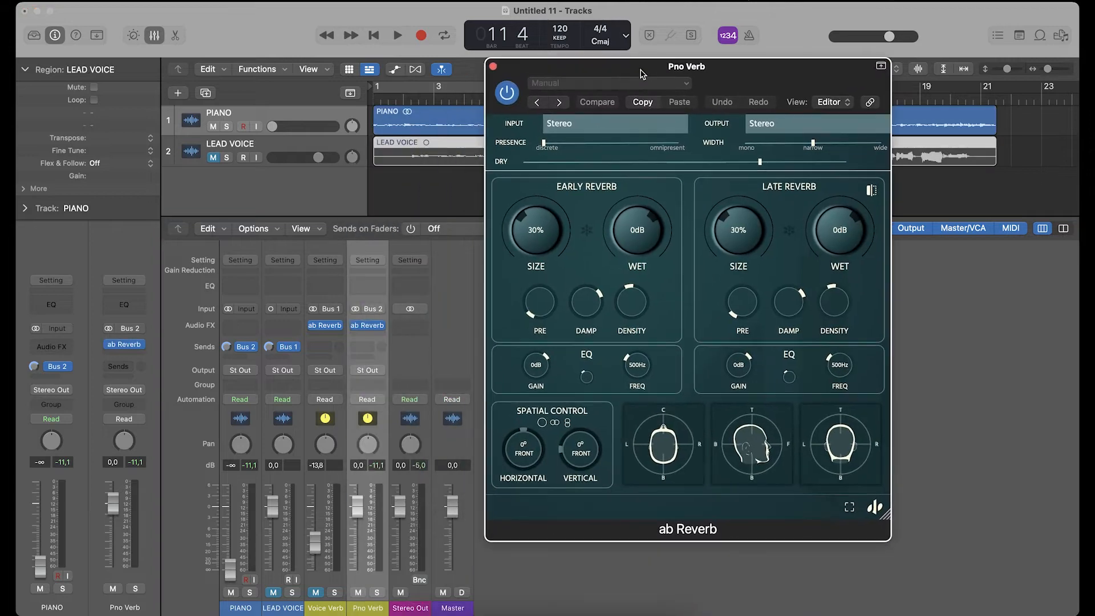
- Audition the piano through ab Reverb, reduce Dry to its minimum, and set the Late Reverb Wet level to -48 dB
key(space)
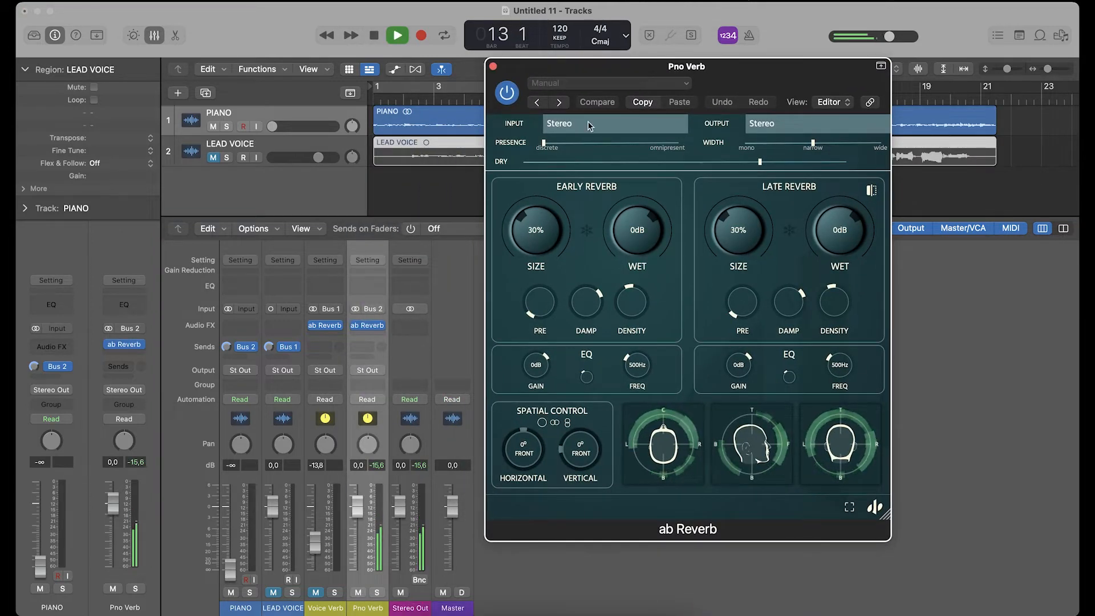
key(space)
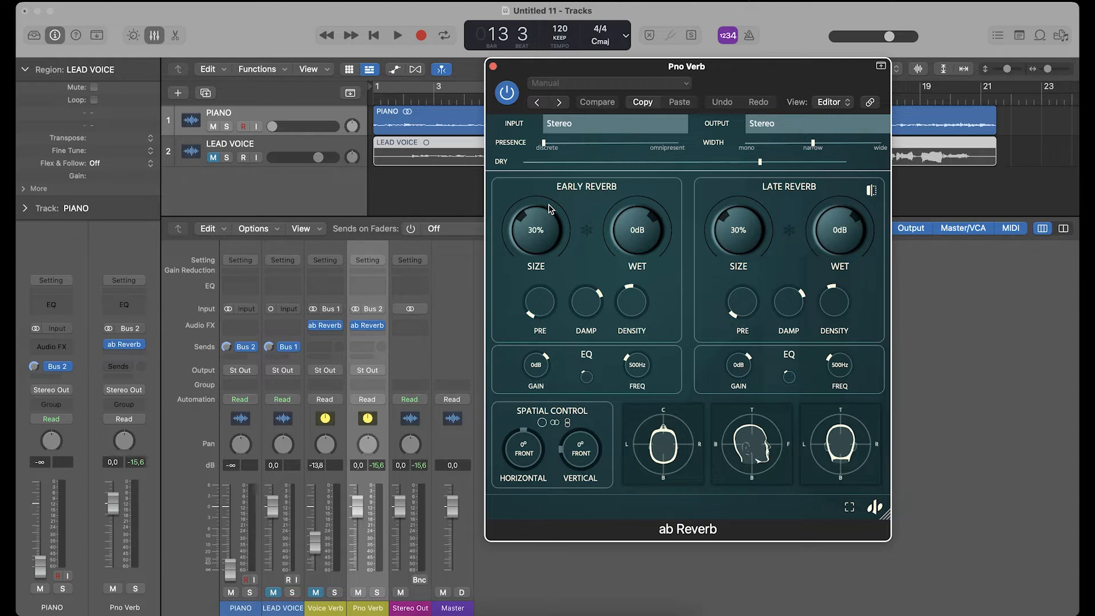
drag(764, 163, 525, 163)
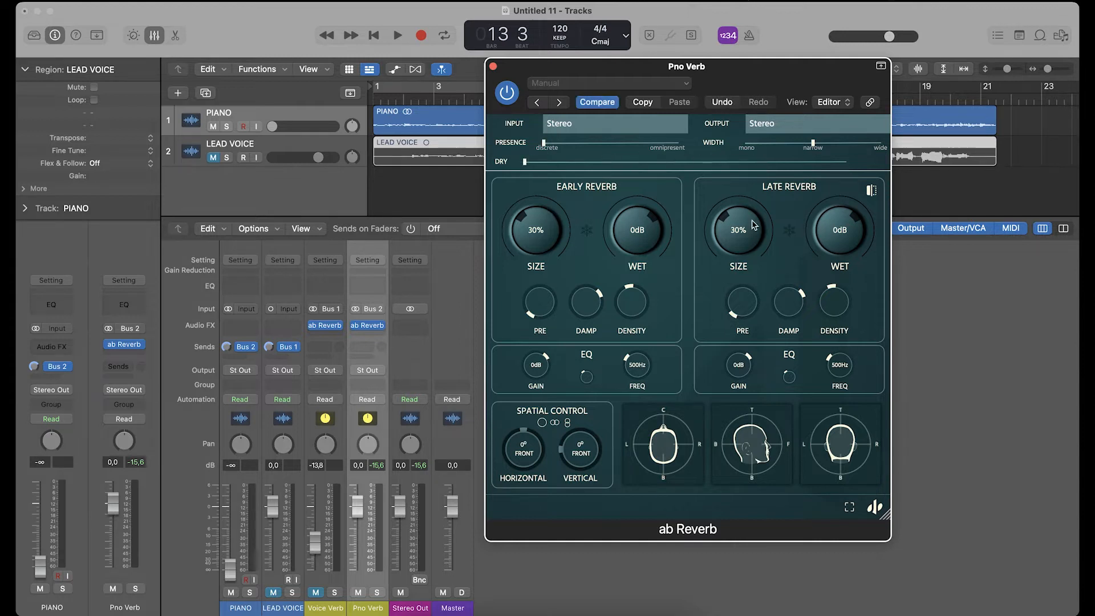
drag(850, 233, 883, 399)
drag(574, 60, 589, 91)
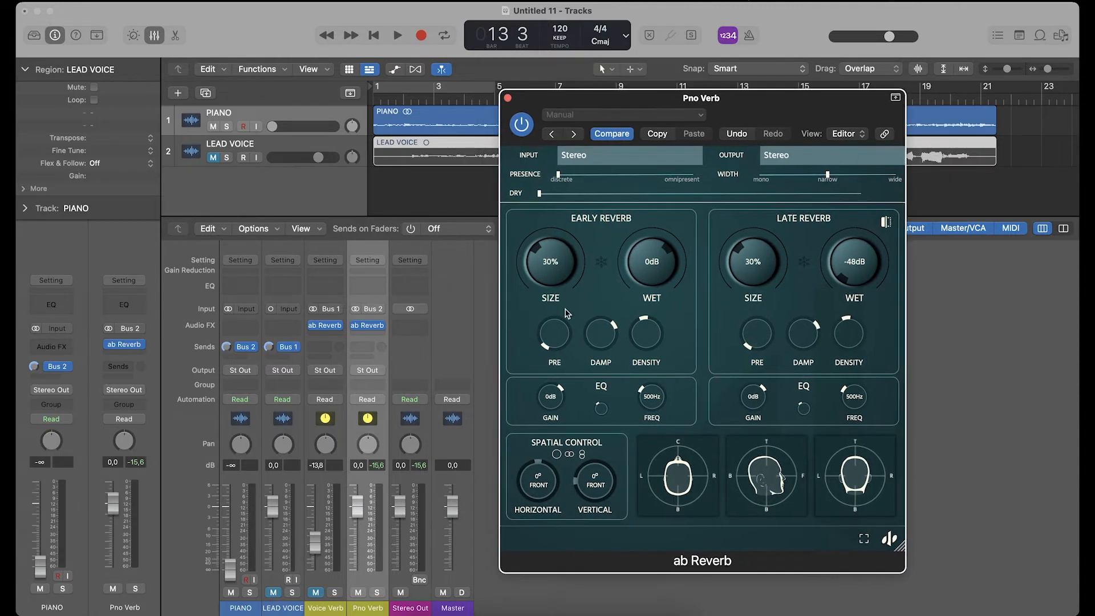
- Play the piano's early reverb from the song's start and slightly resize the ab Reverb window
click(383, 100)
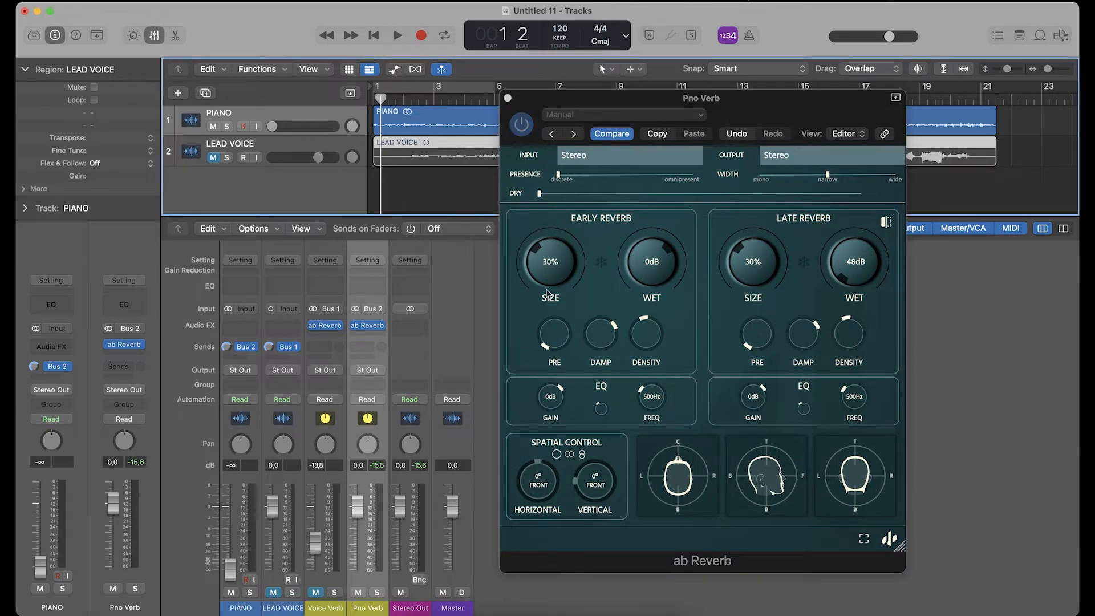
key(space)
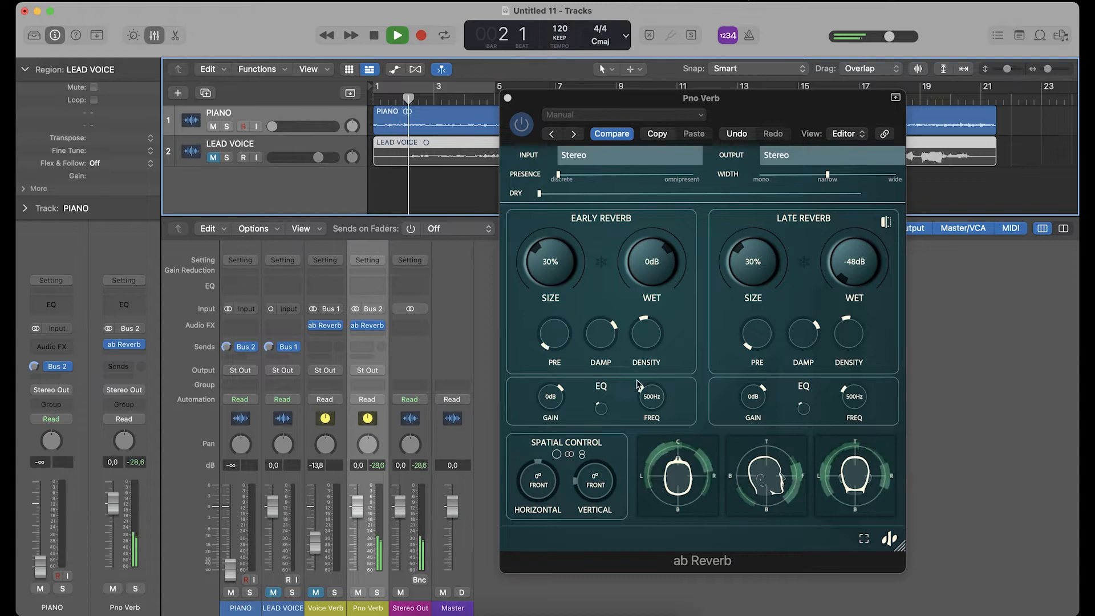
key(space)
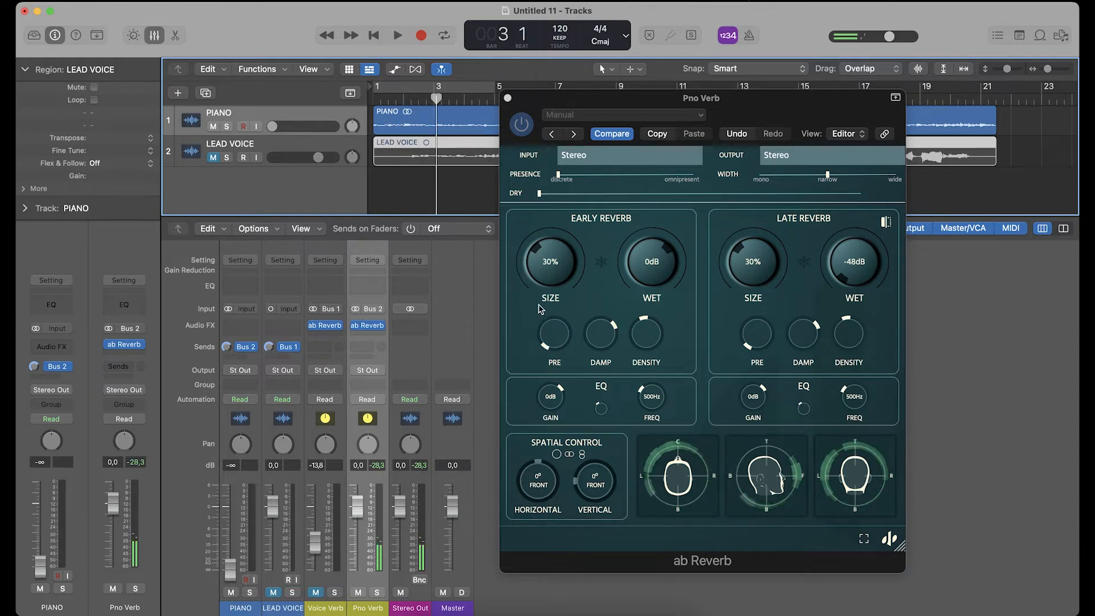
click(902, 550)
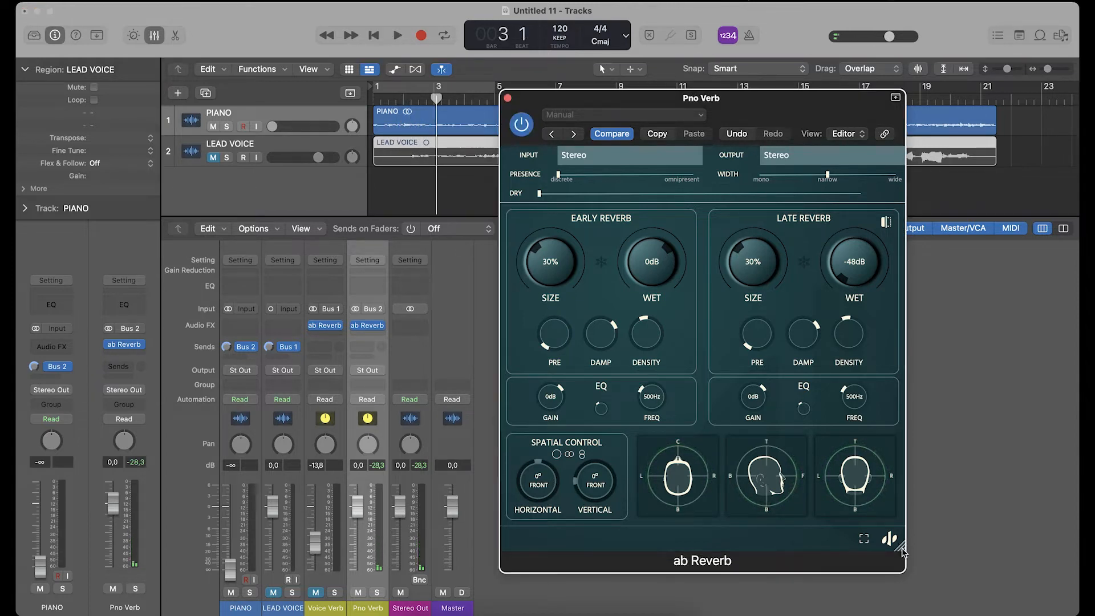
drag(903, 550, 904, 552)
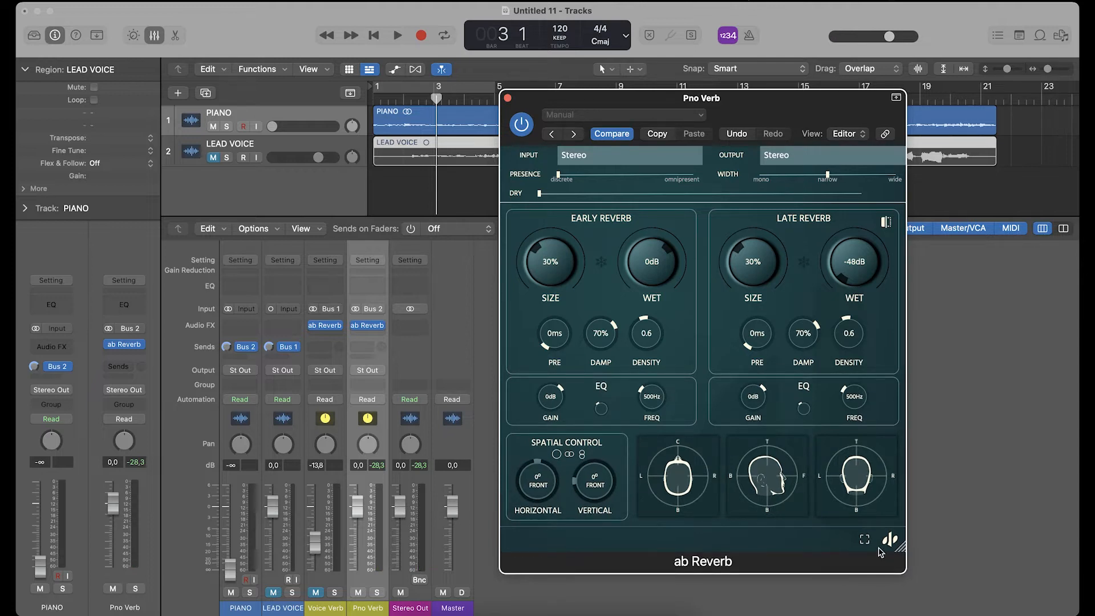
- During playback, set Early Reverb Damp to 37%, Density to 1, EQ Gain to 6 dB and EQ Freq to 89 Hz
key(space)
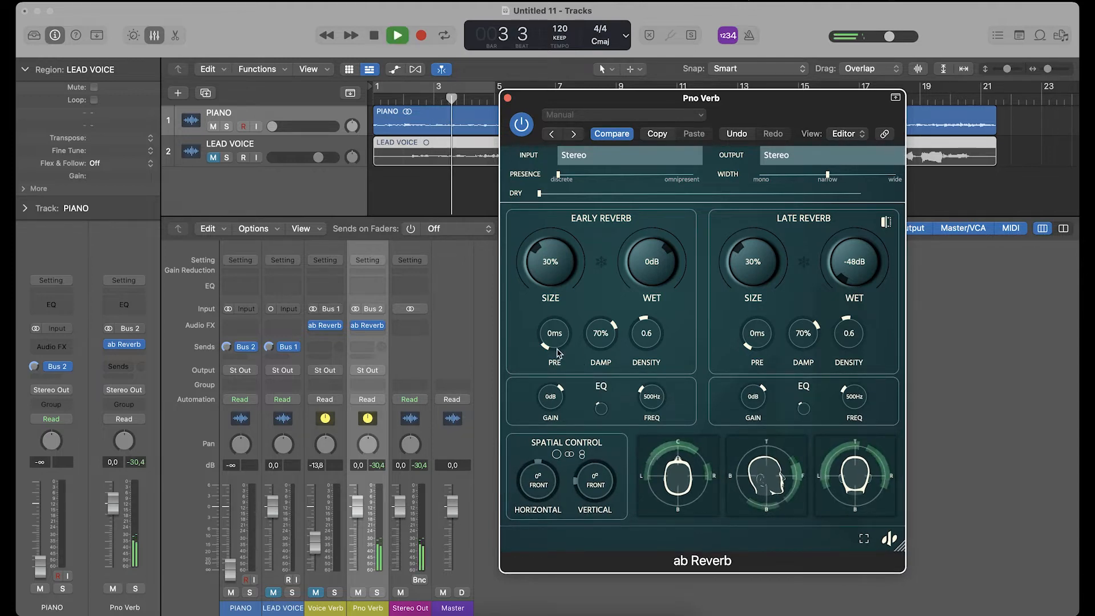
drag(590, 341, 601, 393)
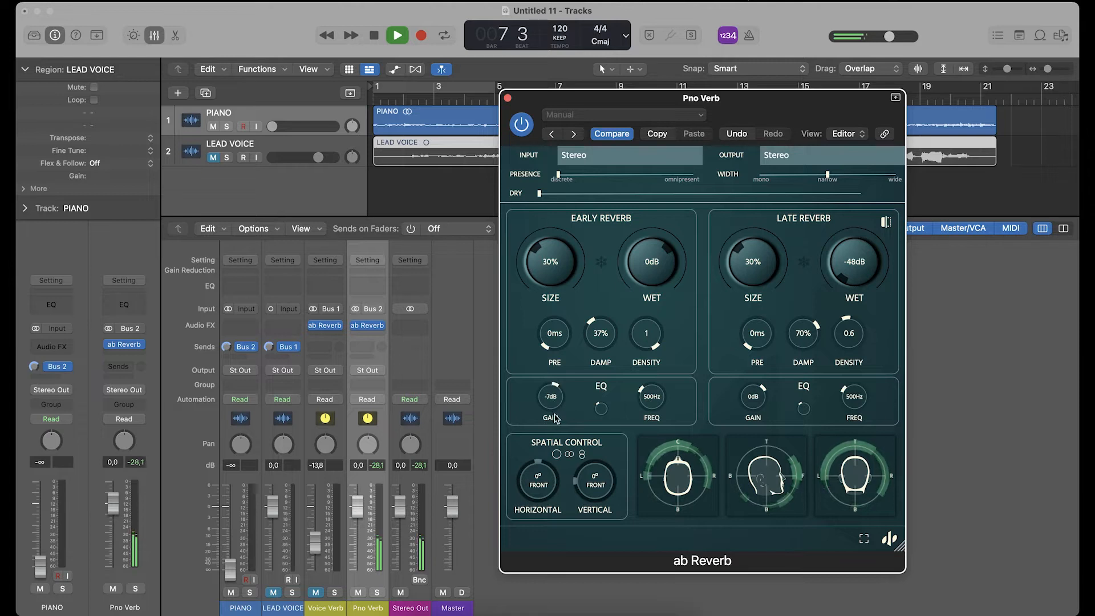
drag(644, 398, 652, 404)
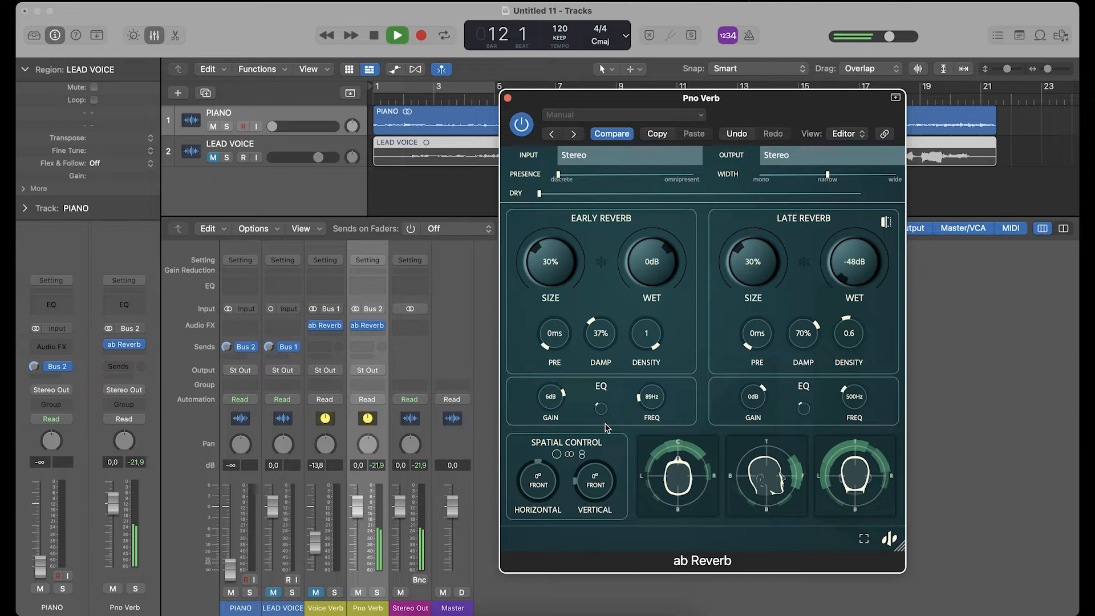
- Set the Early Reverb EQ Freq to 63 Hz, replay from around bar 3, and raise it to 138 Hz
drag(556, 101, 556, 143)
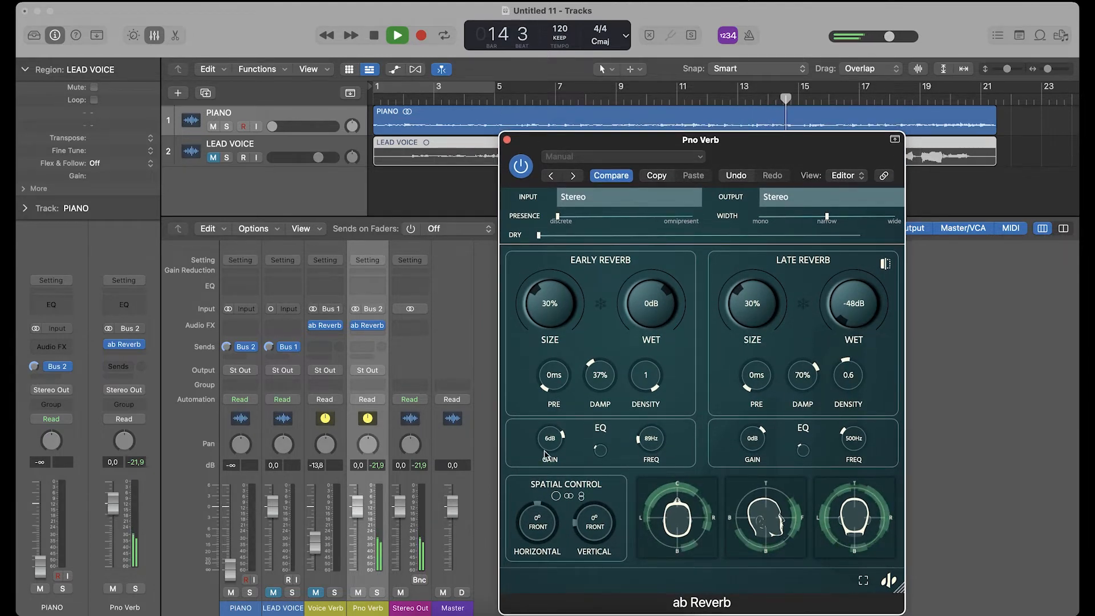
drag(649, 441, 651, 452)
key(space)
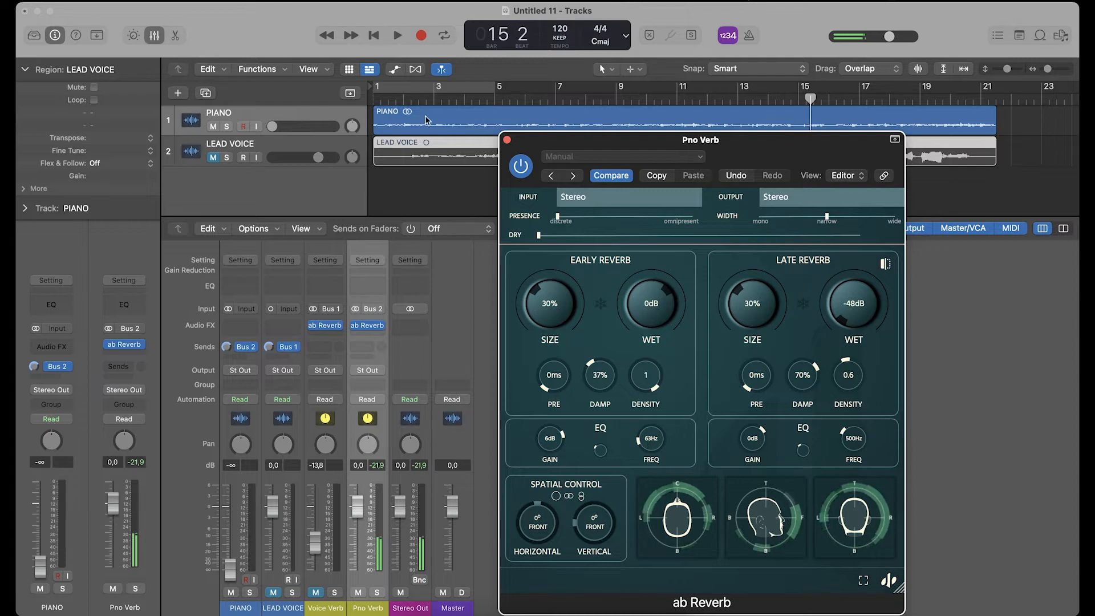
click(428, 98)
key(space)
click(646, 443)
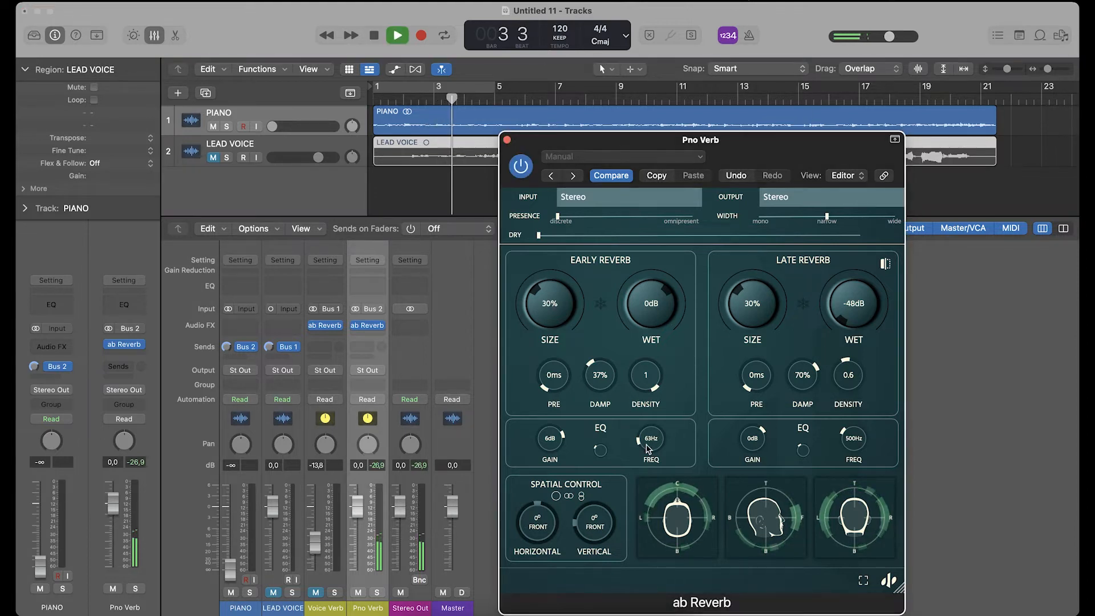
drag(646, 442, 644, 441)
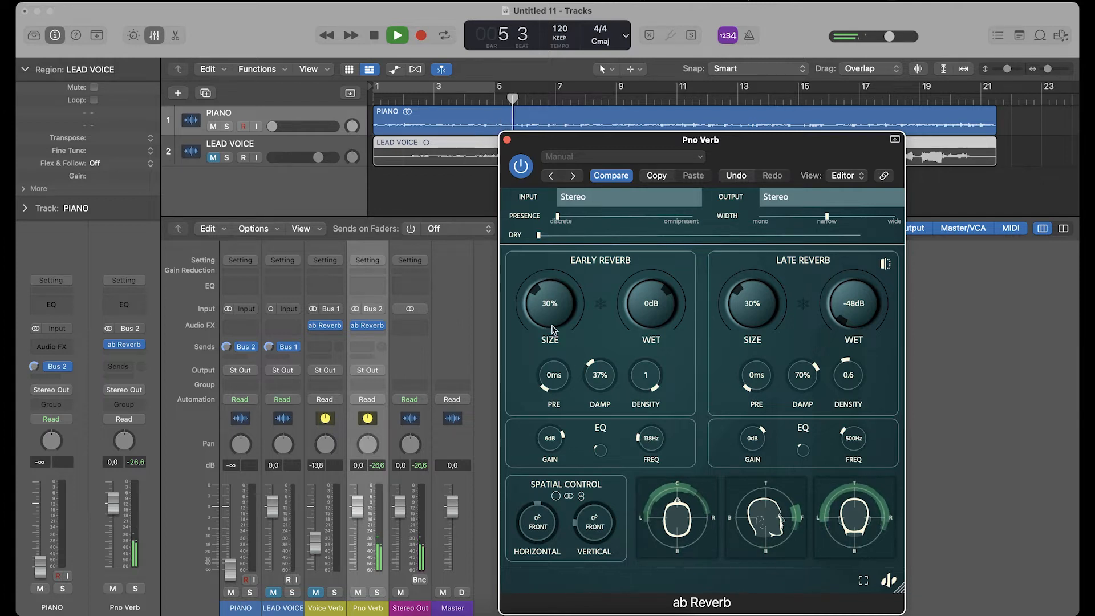
- Set Early Reverb Size to 40% and Wet to -48 dB, and return Late Reverb Wet to 0 dB
drag(536, 306, 544, 295)
key(space)
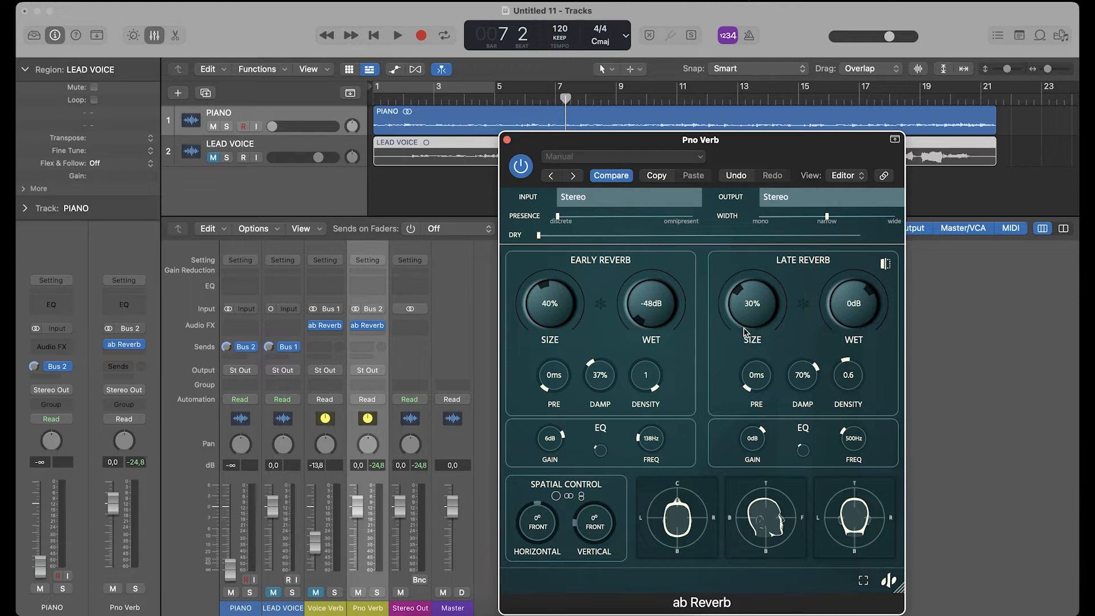
- During playback, set Late Reverb Size to 64%, Damp to 36%, Density to 1, EQ Gain to 6 dB and EQ Freq to 8.50 kHz
key(space)
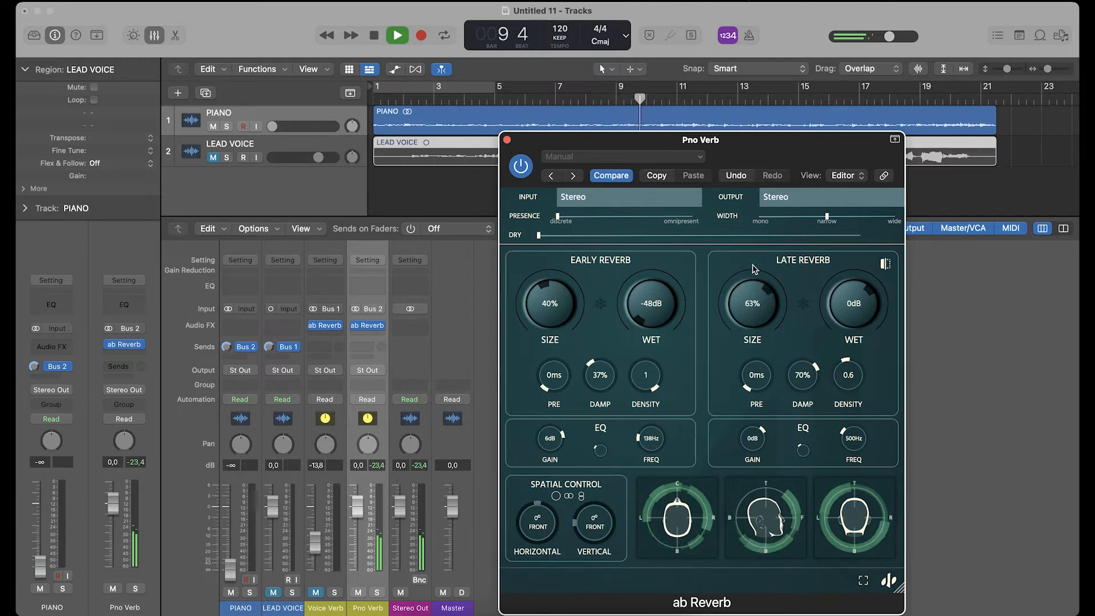
drag(813, 377, 811, 403)
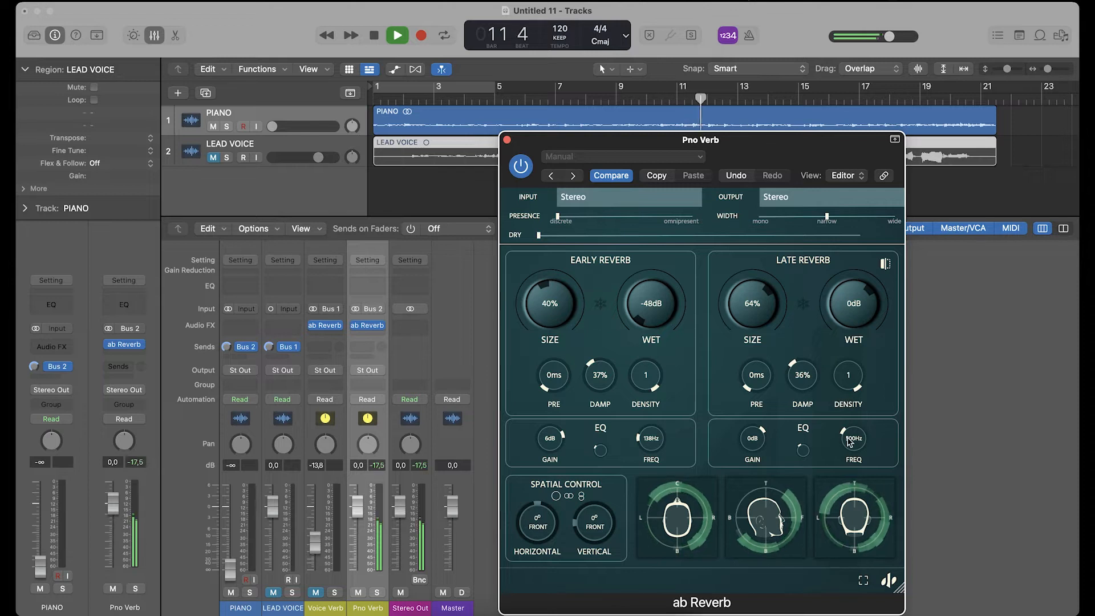
drag(849, 441, 848, 409)
drag(763, 442, 766, 426)
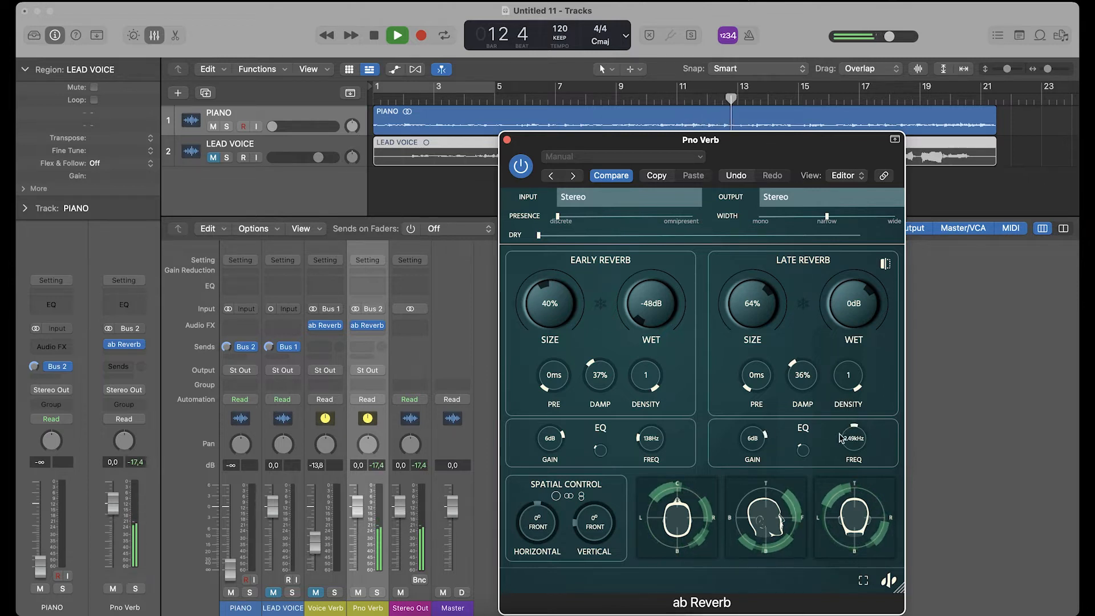
drag(853, 439, 856, 405)
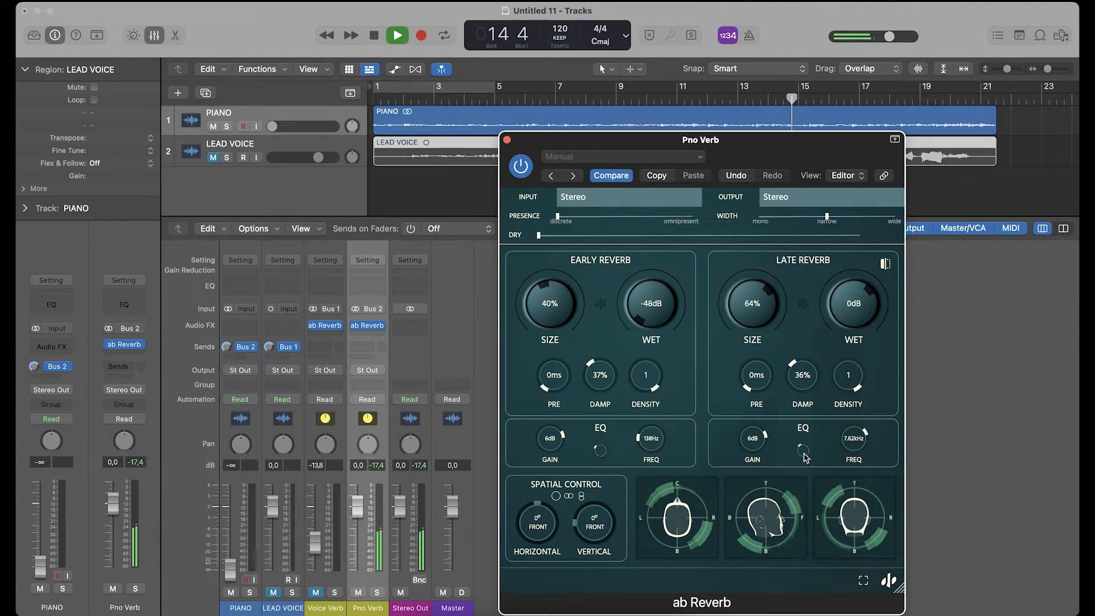
drag(855, 437, 855, 434)
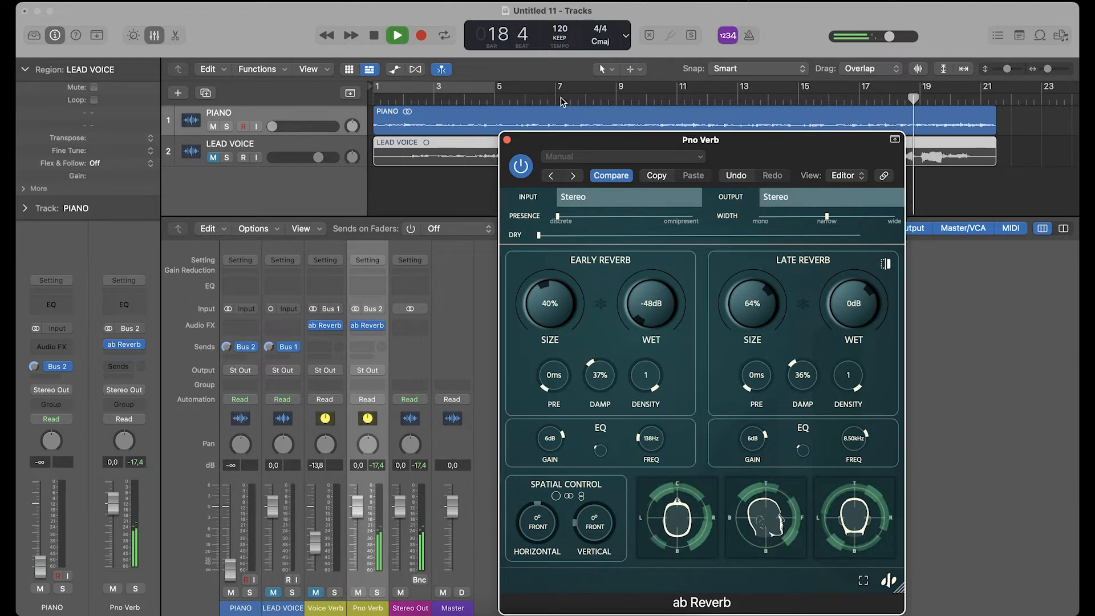
- Replay the piano from around bar 3 and bring the Early Reverb Wet level back up to -3 dB
key(space)
click(437, 103)
key(space)
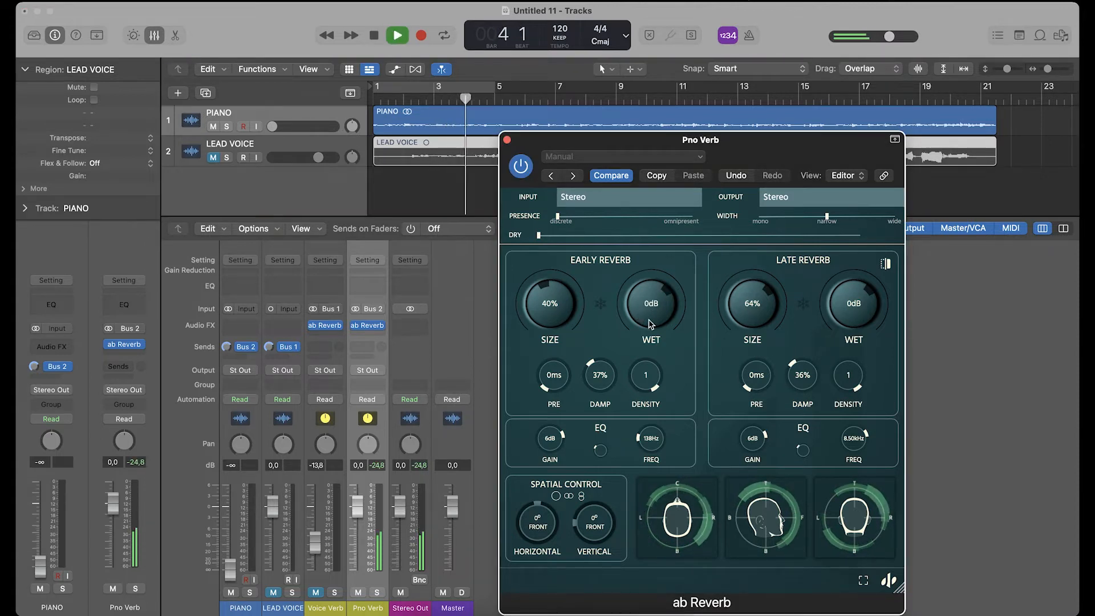
drag(650, 324, 649, 325)
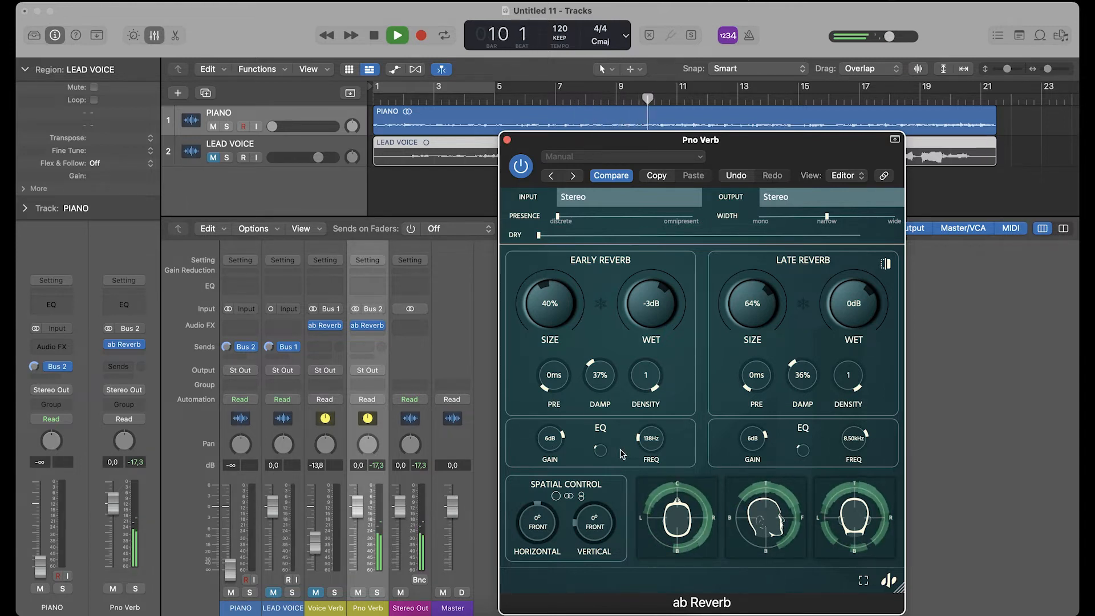
- Set the ab Reverb output Width fully to wide and play the piano to audition it
key(space)
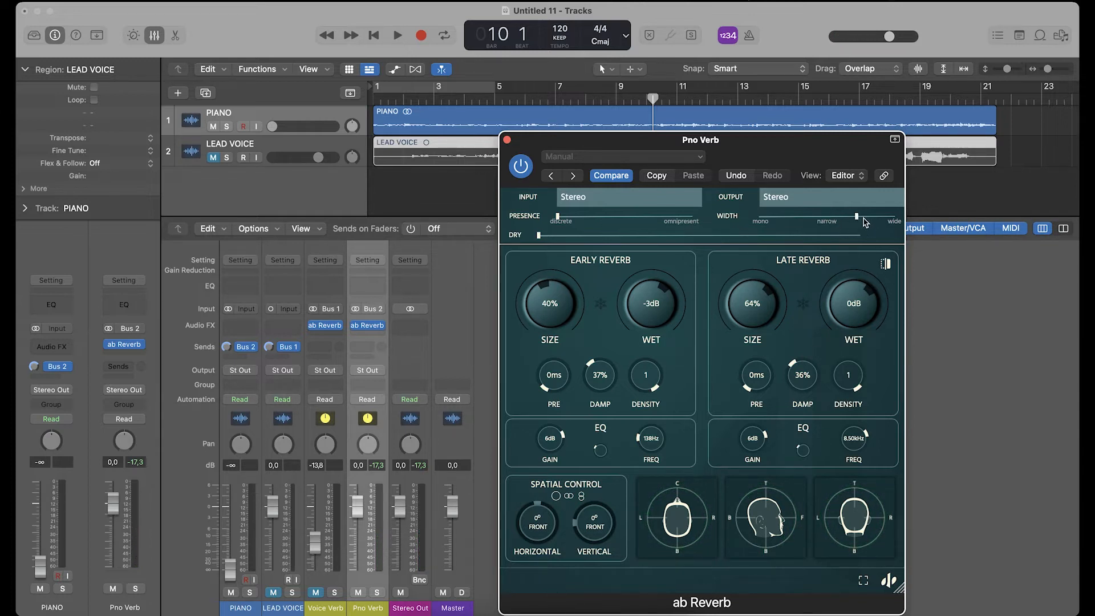
key(space)
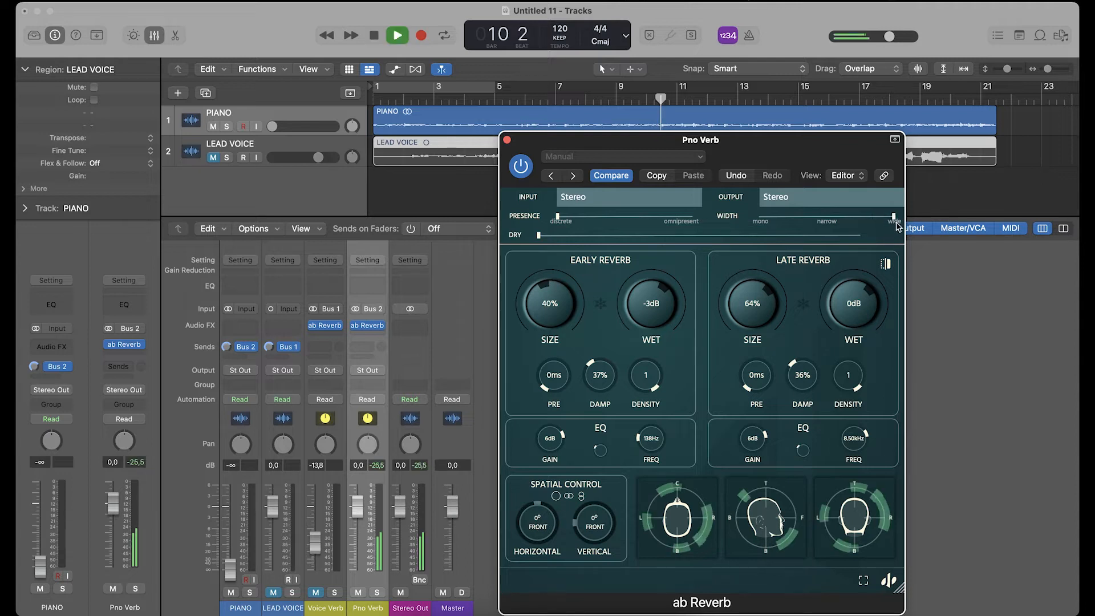
- Keep the reverb's Width fully wide, return the PIANO fader to 0 dB, and pull the Pno Verb fader fully down for playback
mouse_move(893, 218)
mouse_down()
mouse_move(752, 222)
mouse_move(906, 218)
mouse_up()
key(space)
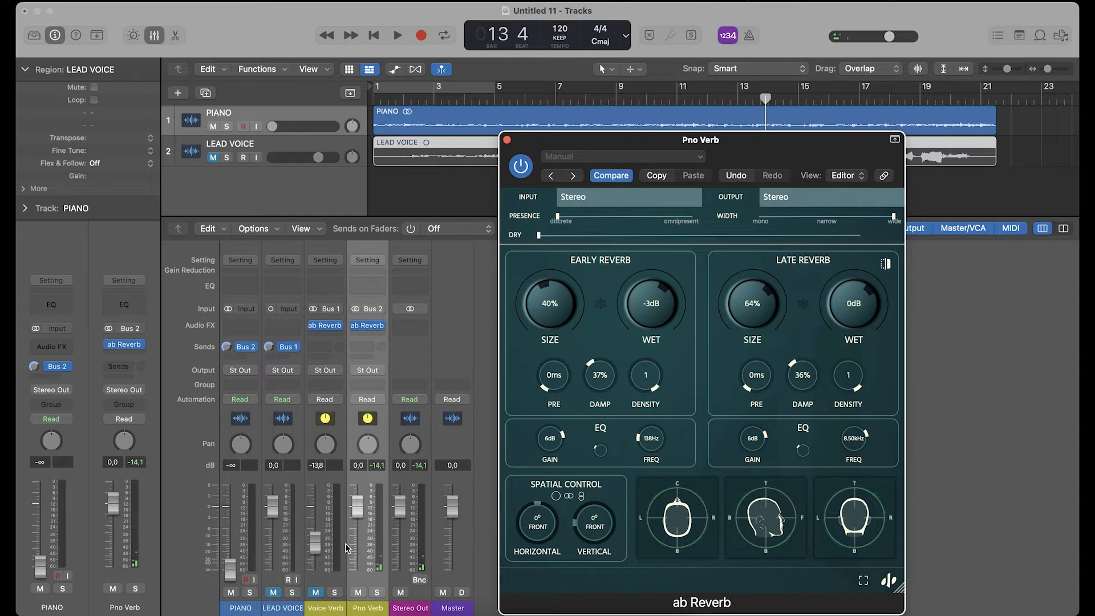
click(231, 570)
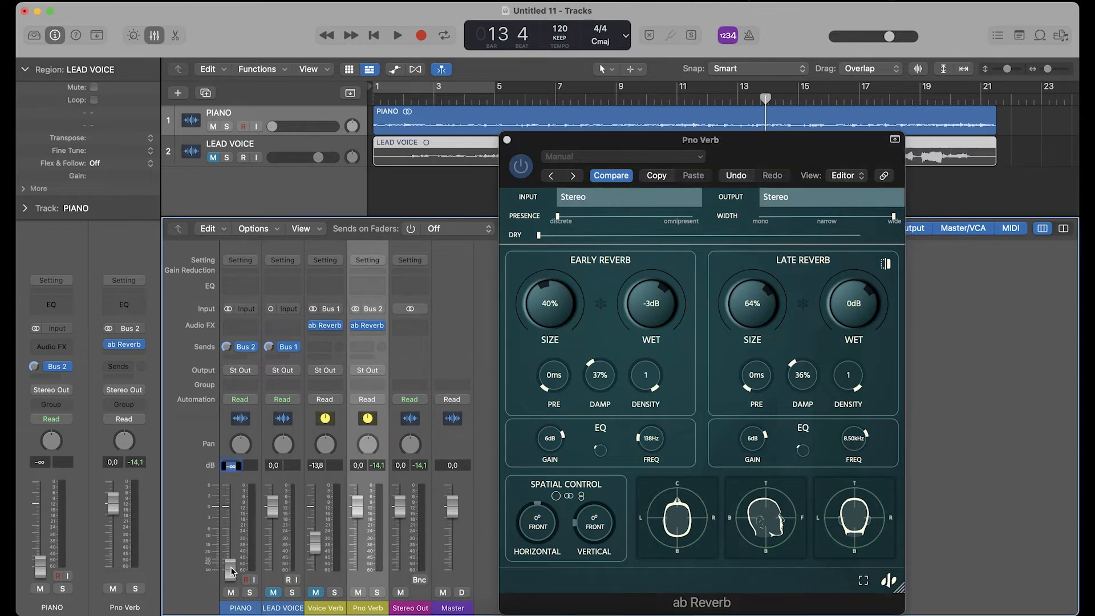
alt+click(231, 571)
drag(357, 505, 357, 569)
key(space)
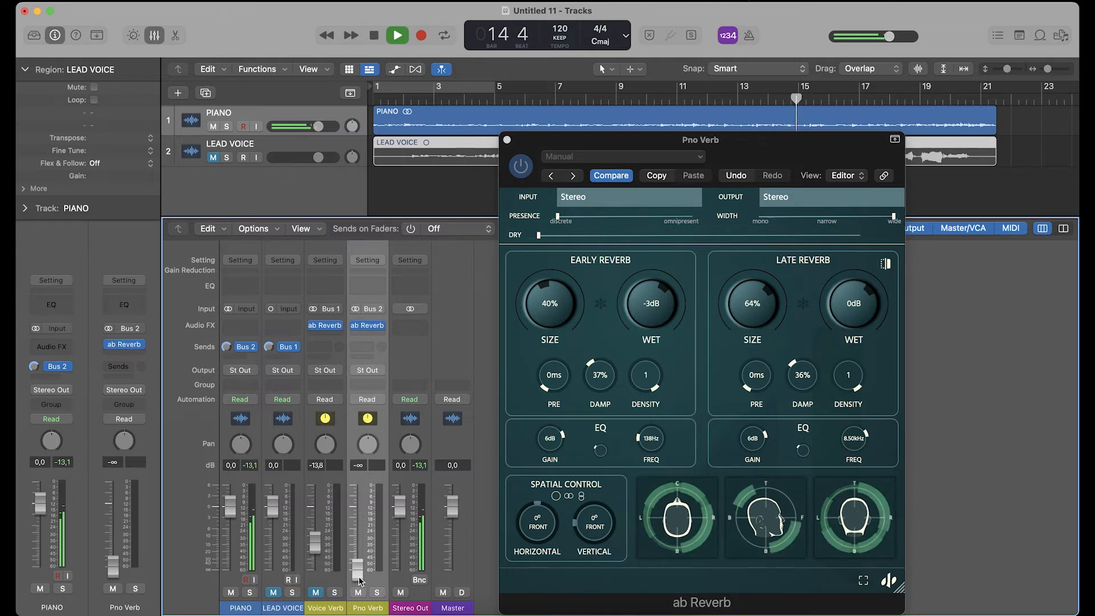
- During playback from near the start, blend the Pno Verb fader up to -1.2 dB
drag(358, 571, 357, 514)
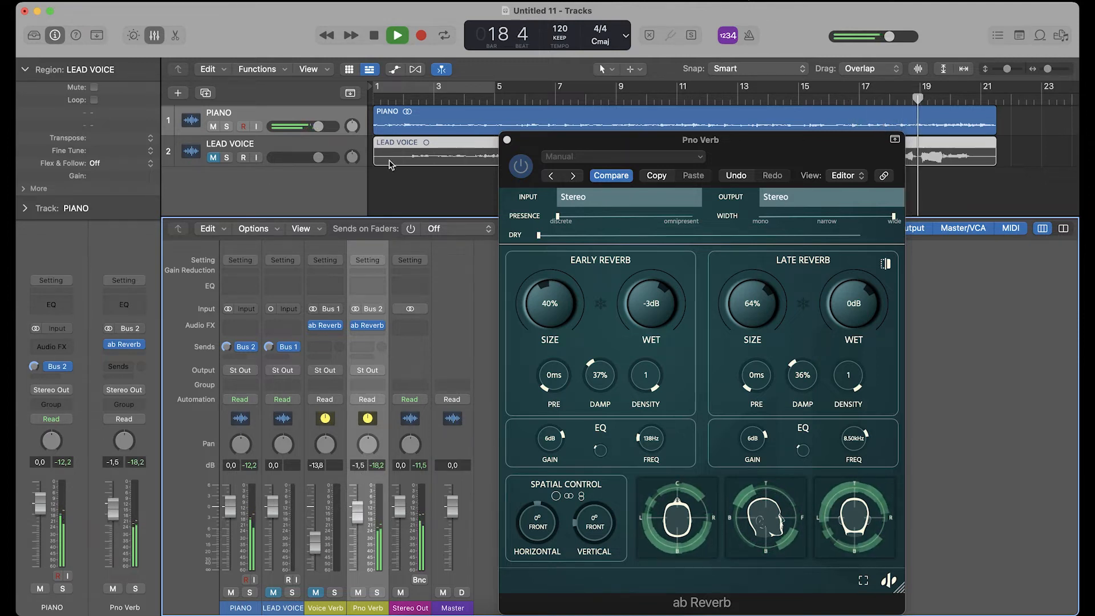
click(400, 99)
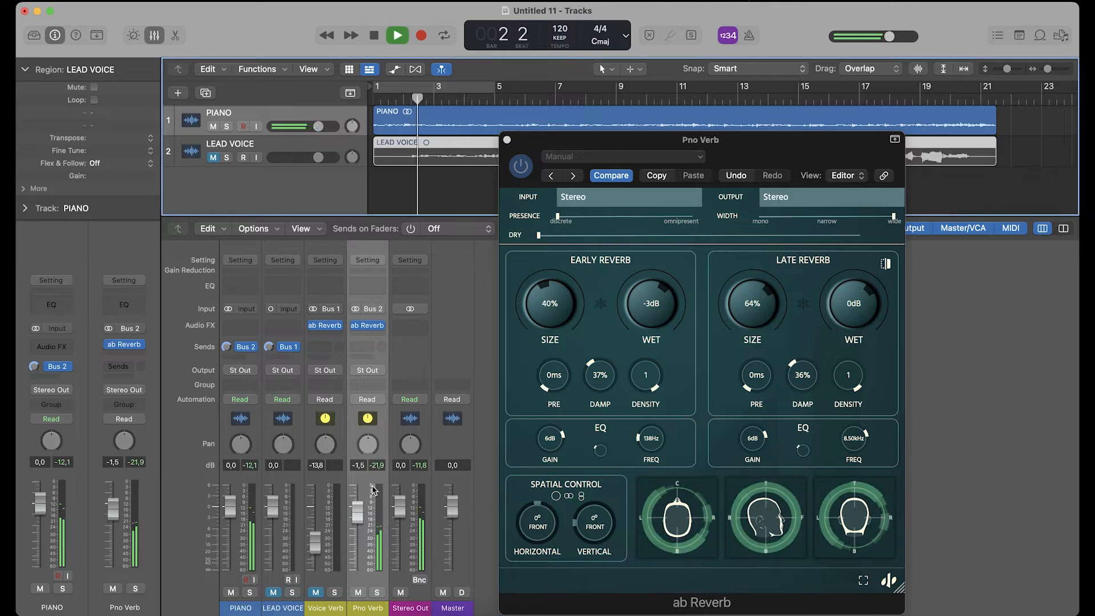
drag(361, 514, 360, 509)
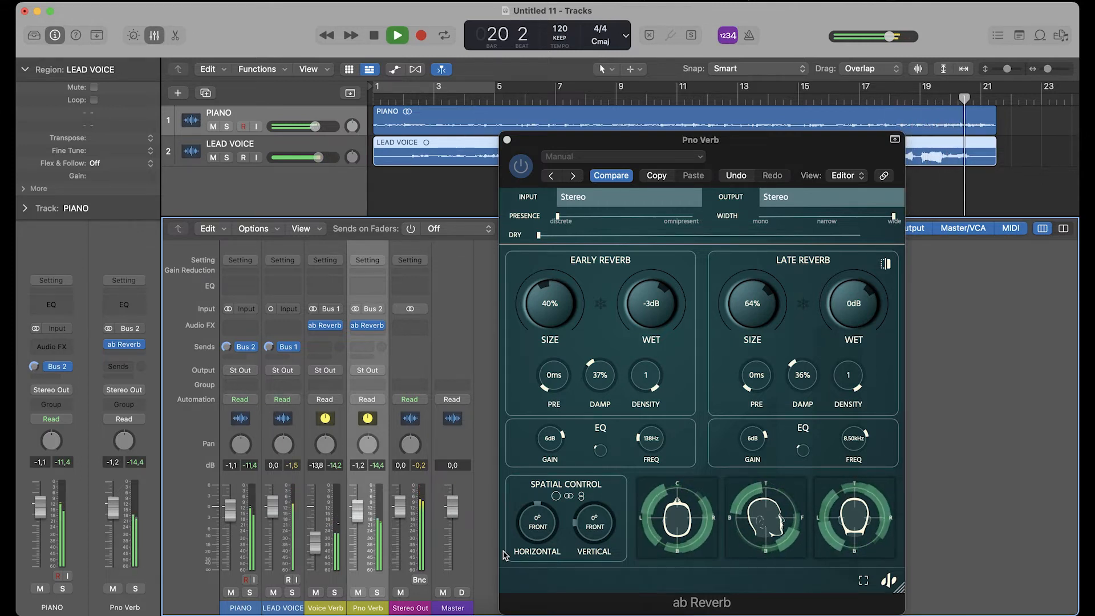
key(space)
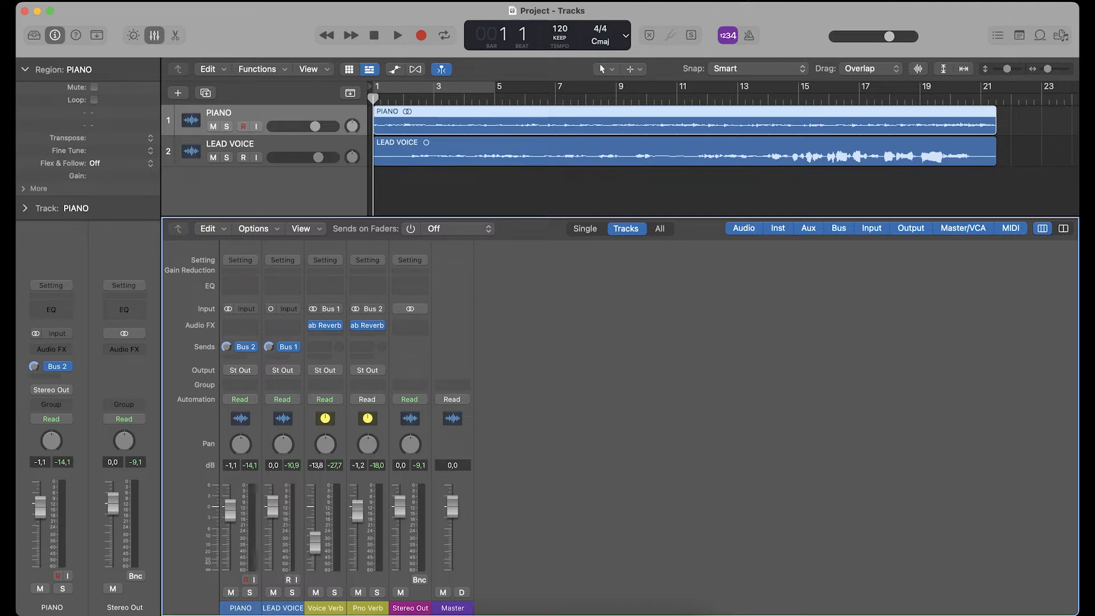
- Set the project's Spatial Audio to Dolby Atmos, accept the 7.1.2 surround conversion, and audition the mix
click(275, 1)
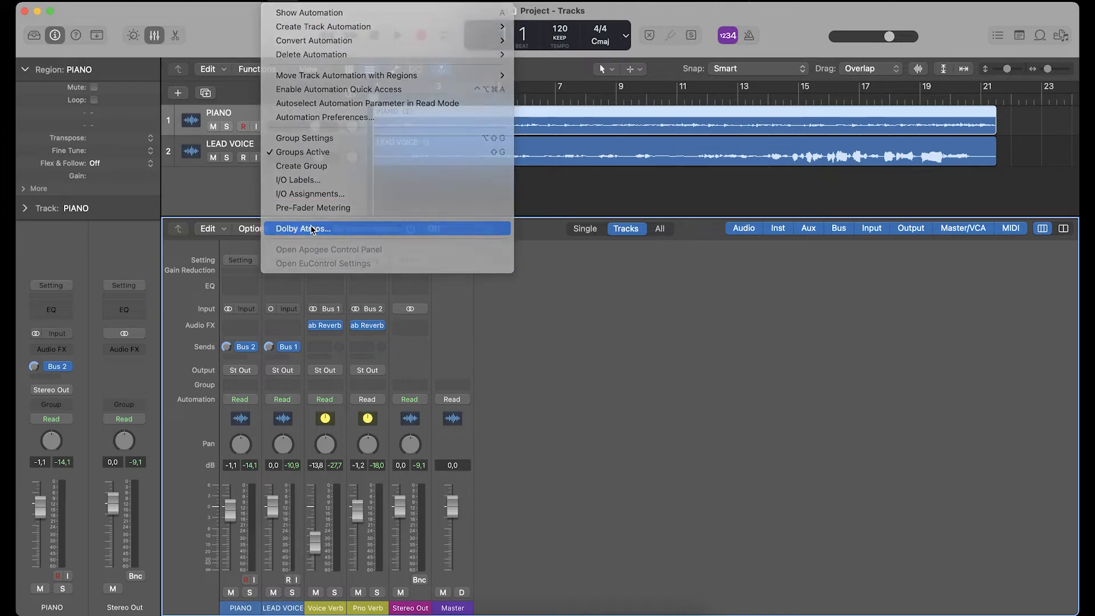
click(311, 229)
click(655, 320)
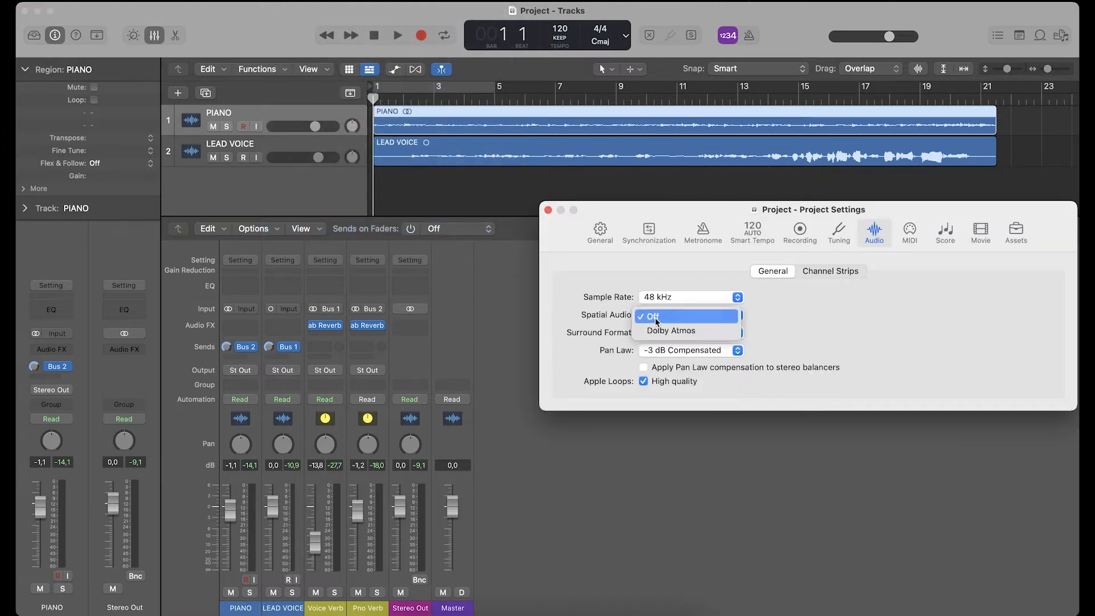
click(663, 328)
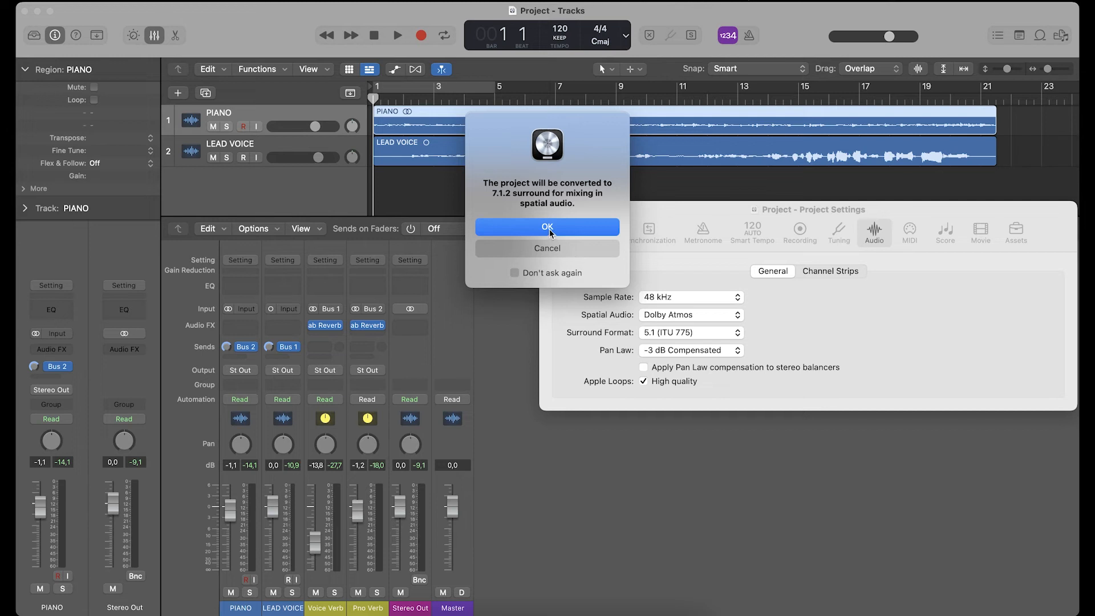
click(547, 227)
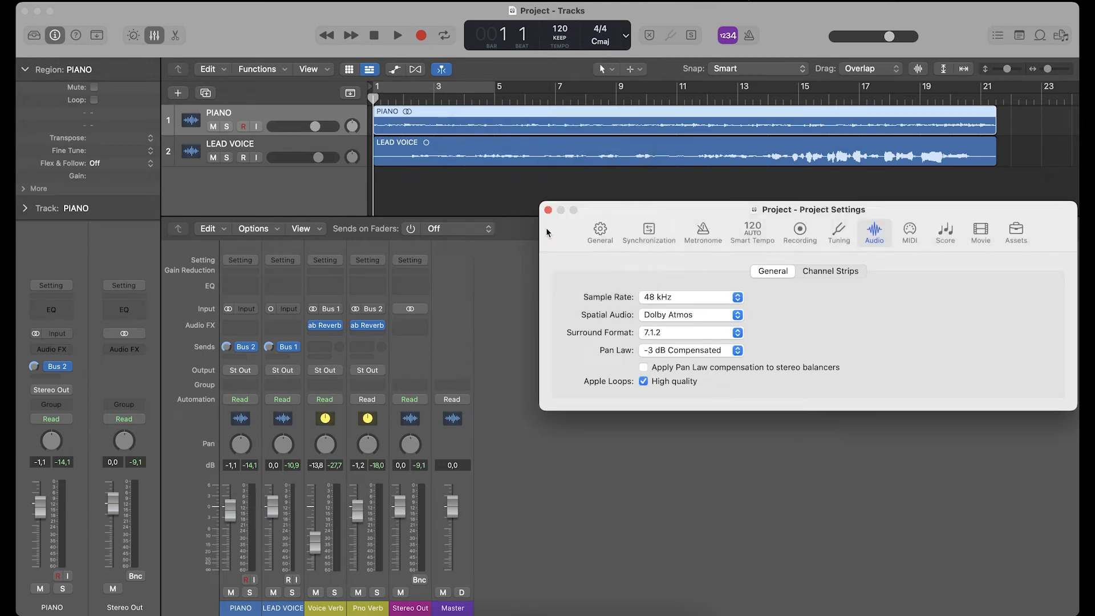
click(547, 211)
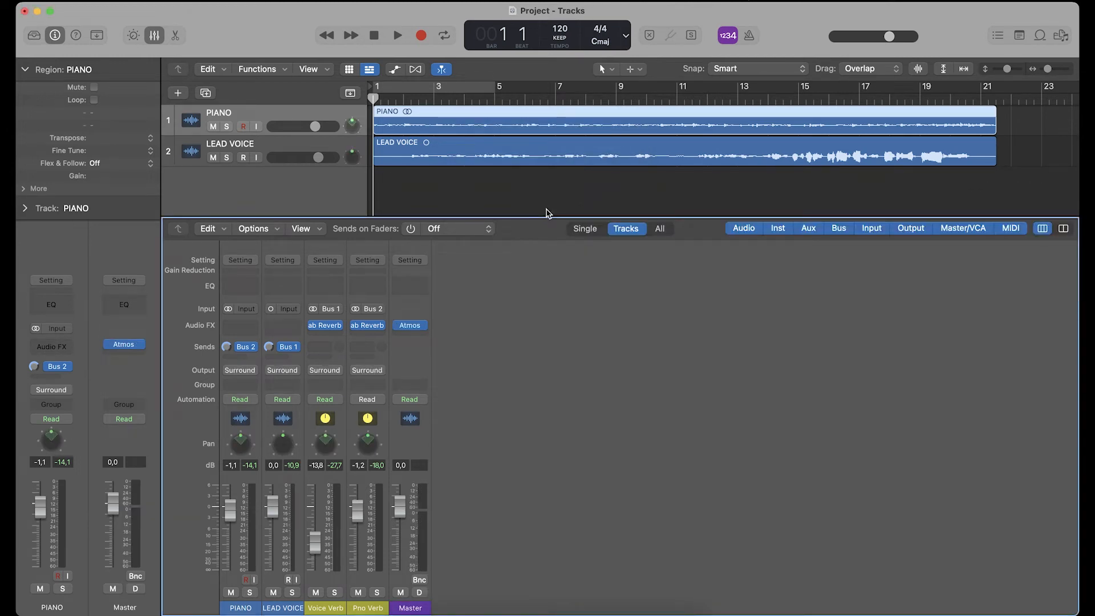
key(space)
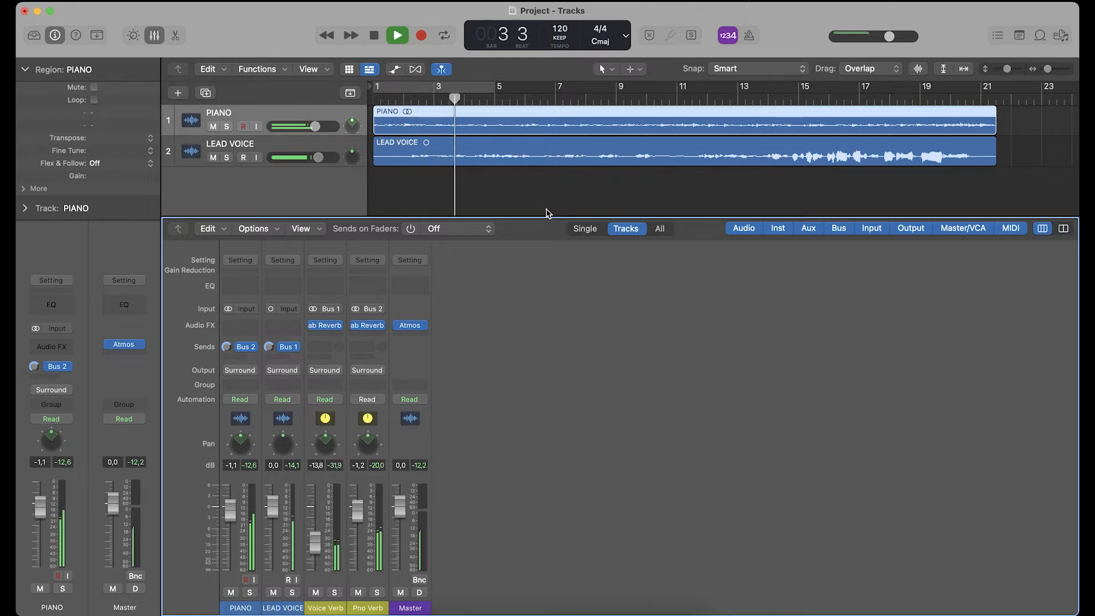
key(space)
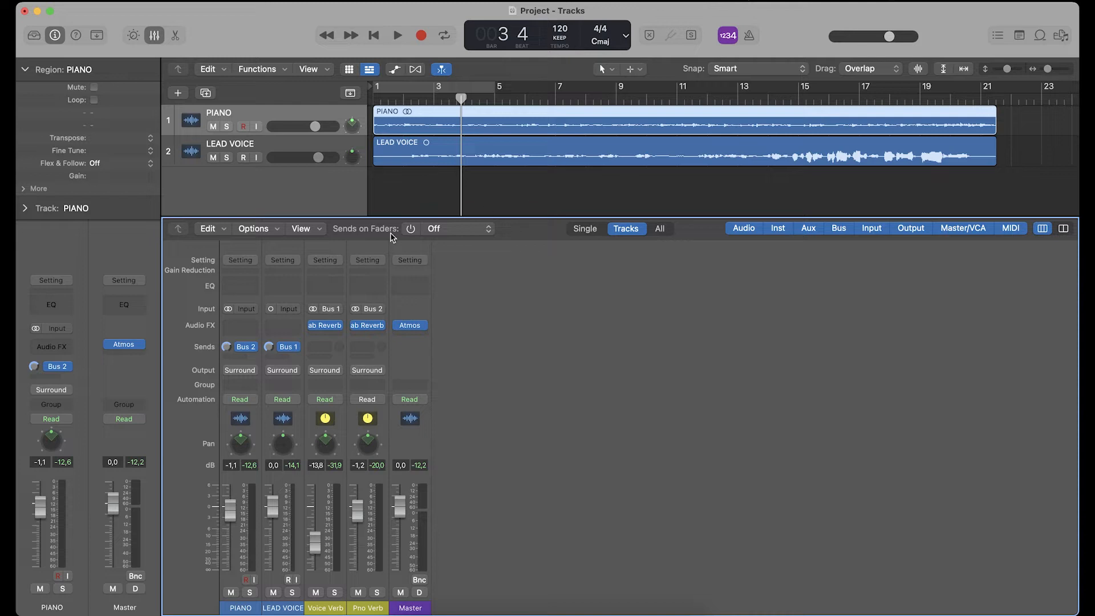
- Open the Atmos plug-in on the Master channel and play the opening bars through the Apple Renderer
click(410, 608)
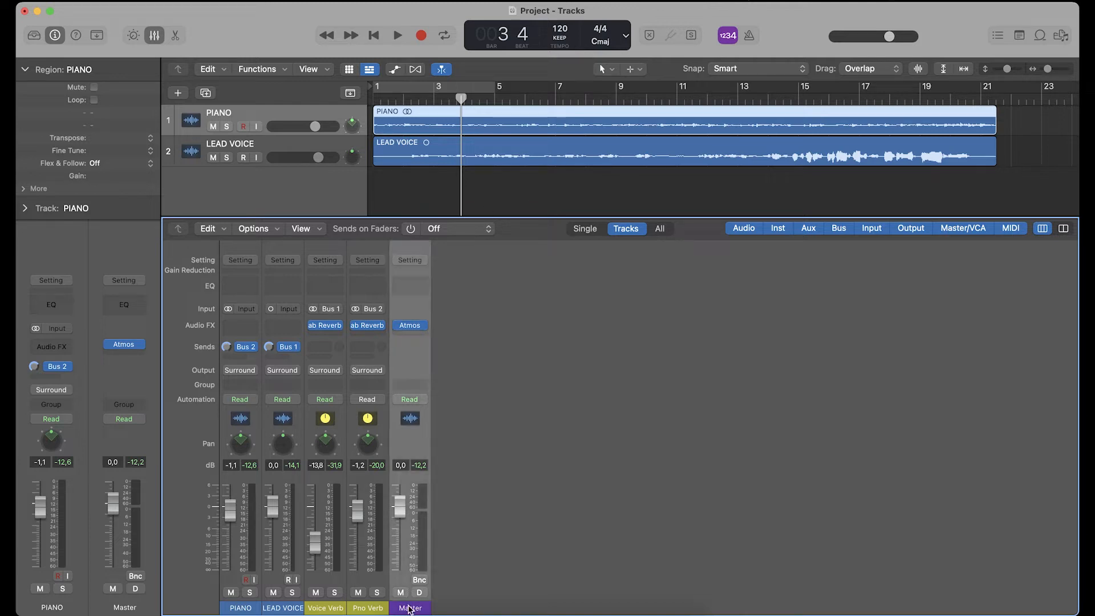
click(409, 326)
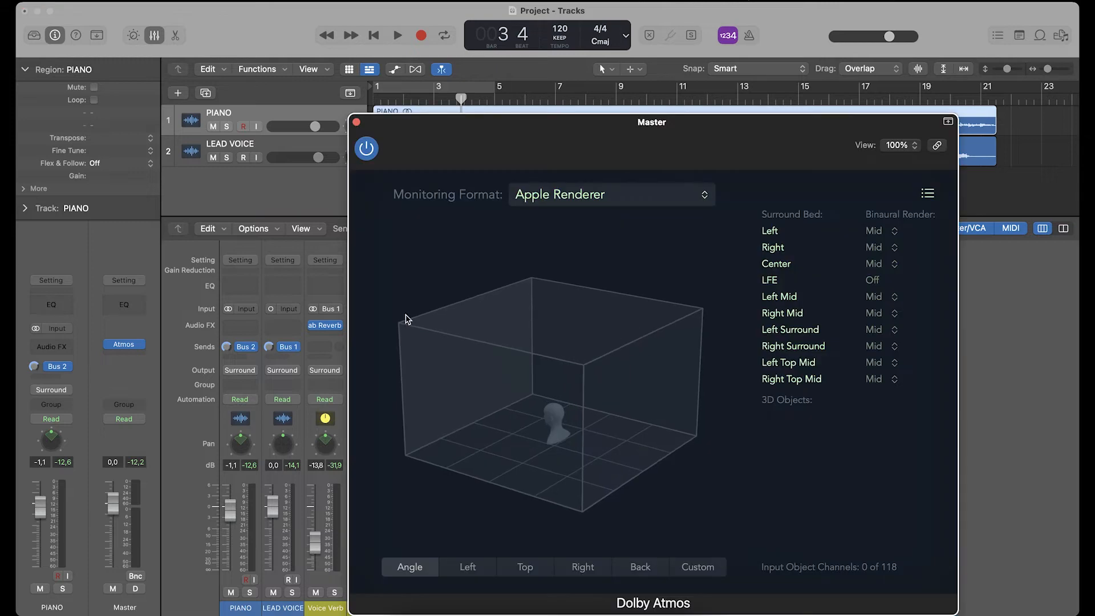
drag(400, 130, 505, 73)
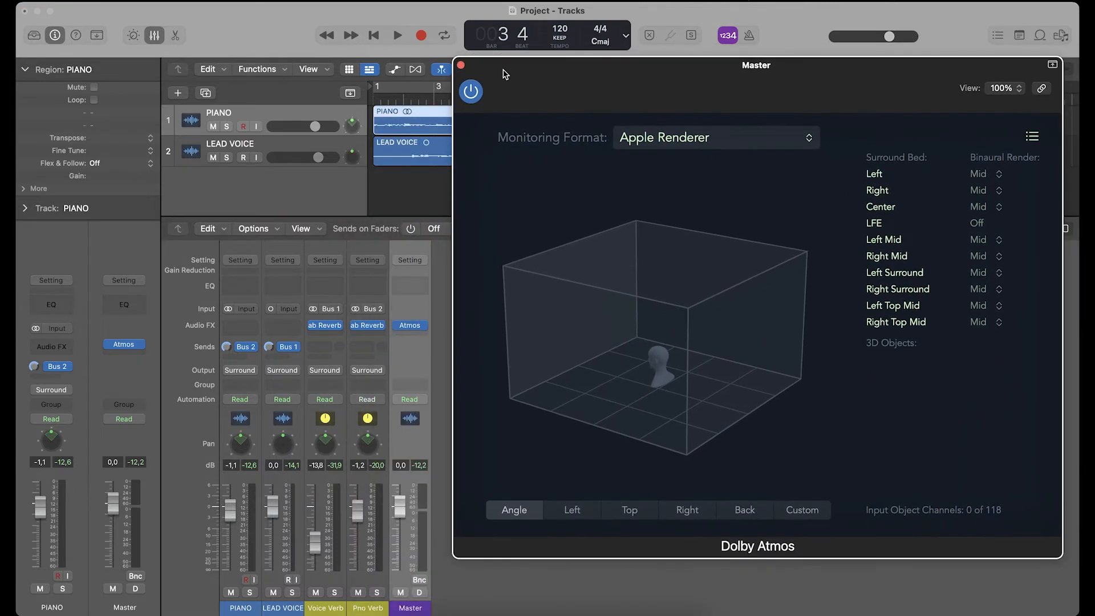
click(374, 36)
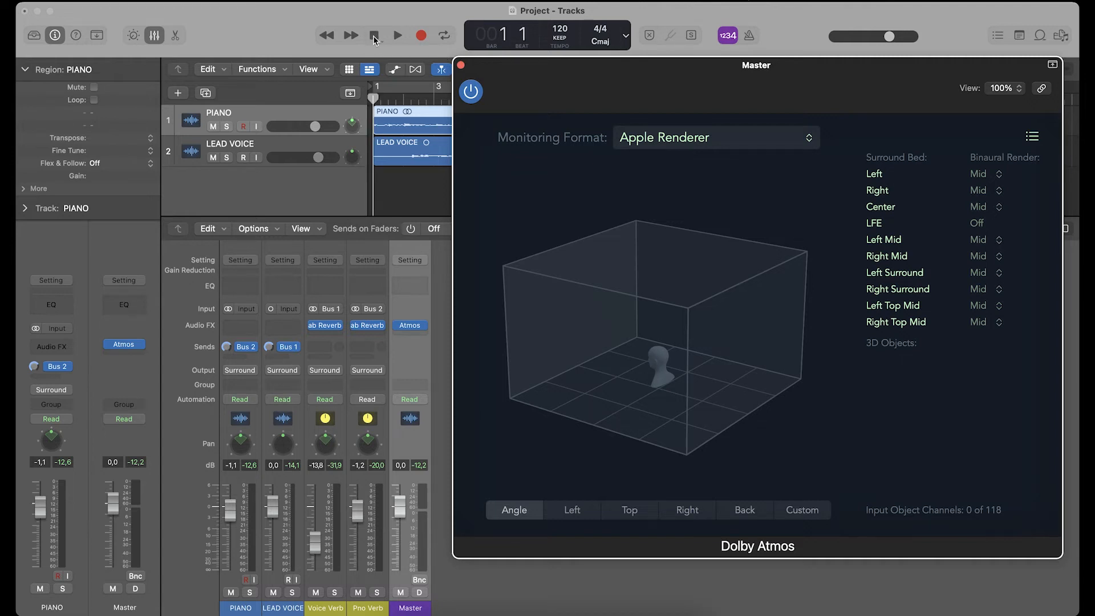
key(space)
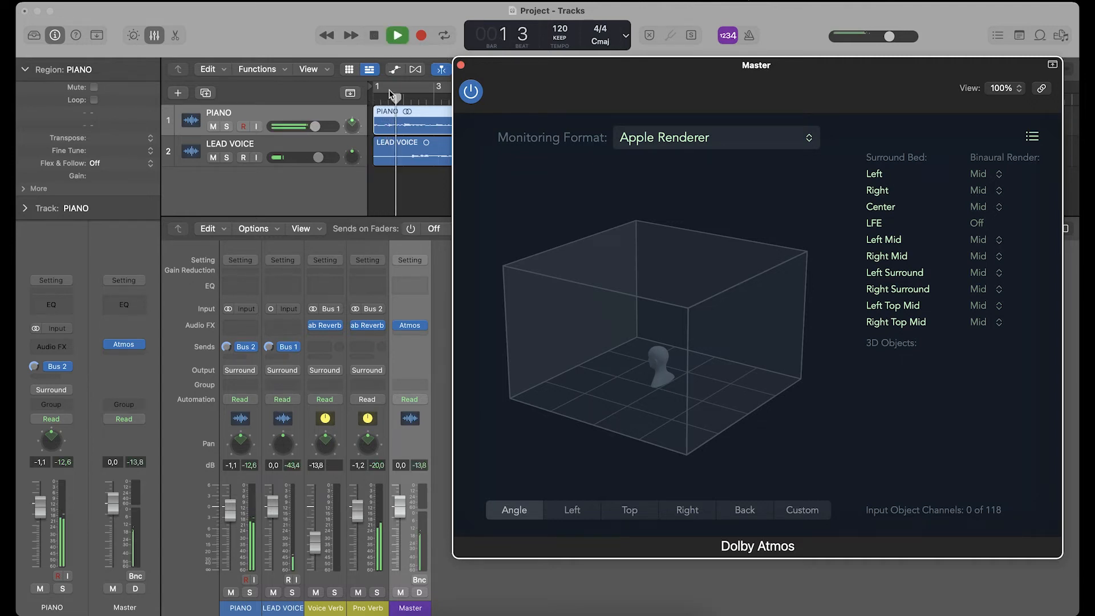
key(space)
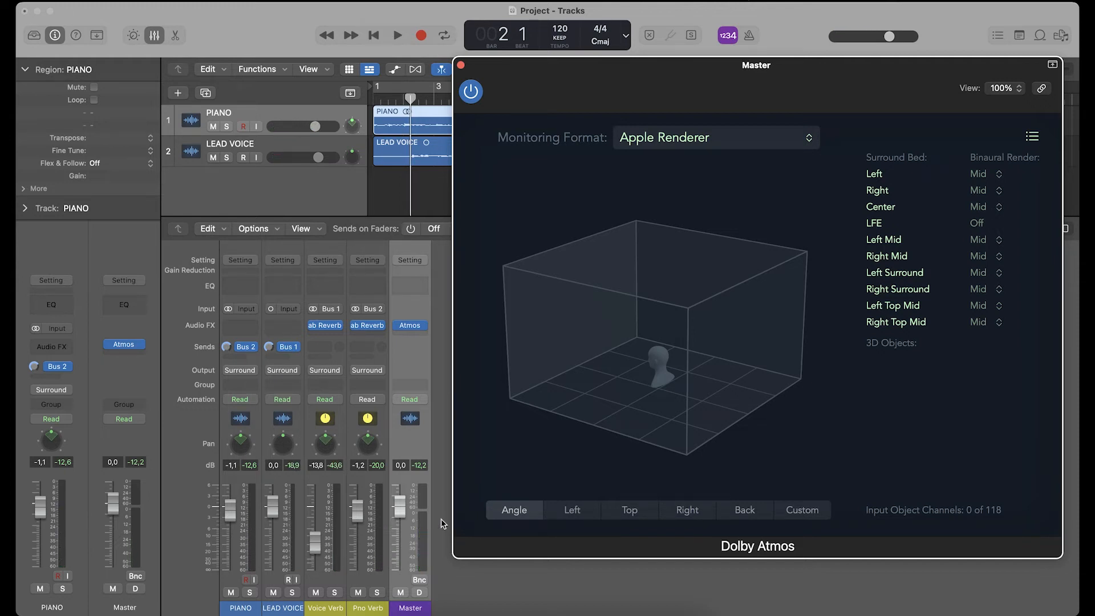
- Set the Dolby Atmos Monitoring Format to 7.1.4 and play a short passage
click(628, 142)
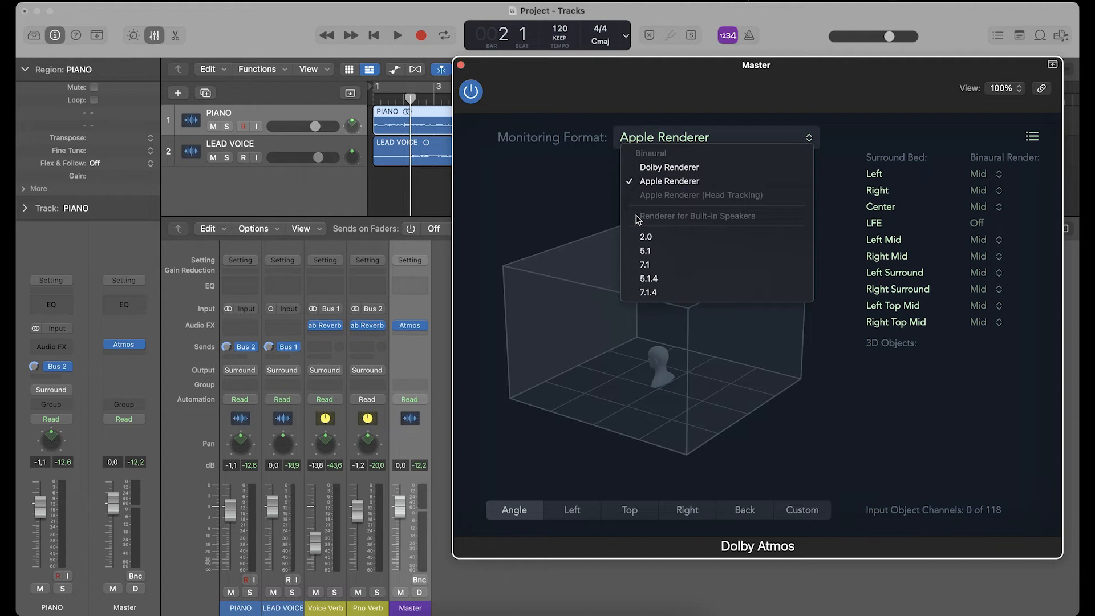
click(643, 294)
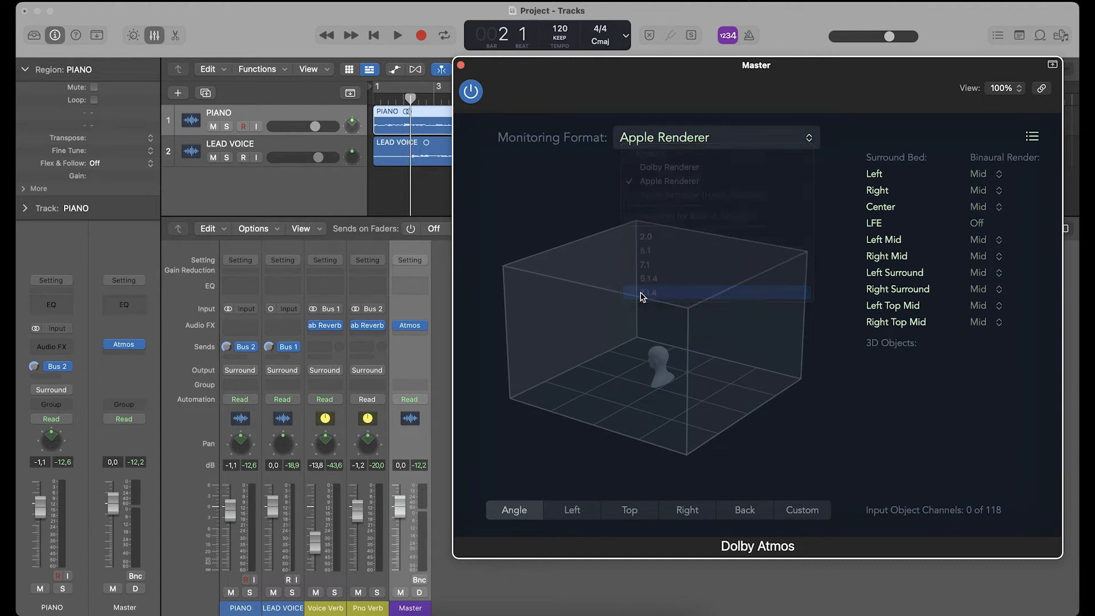
key(space)
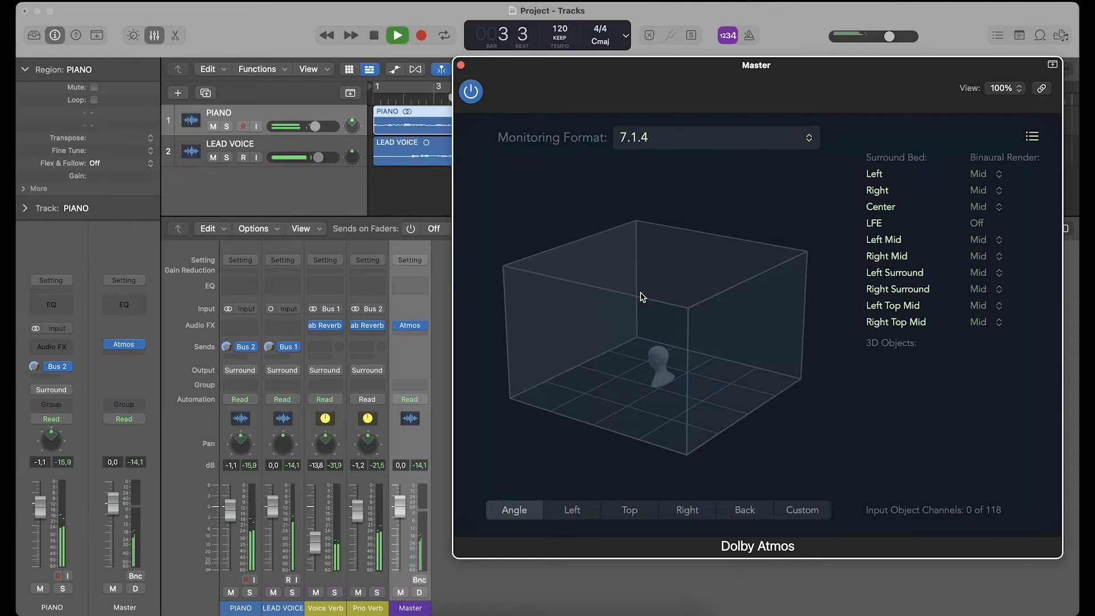
key(space)
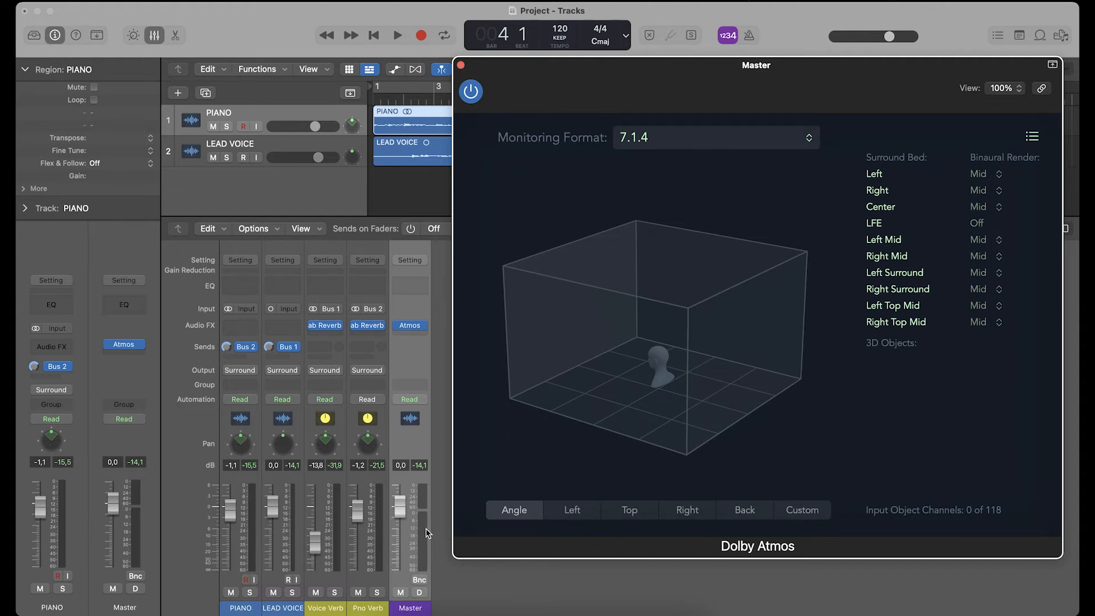
- Return the Dolby Atmos Monitoring Format to Apple Renderer and close the plug-in window
click(635, 144)
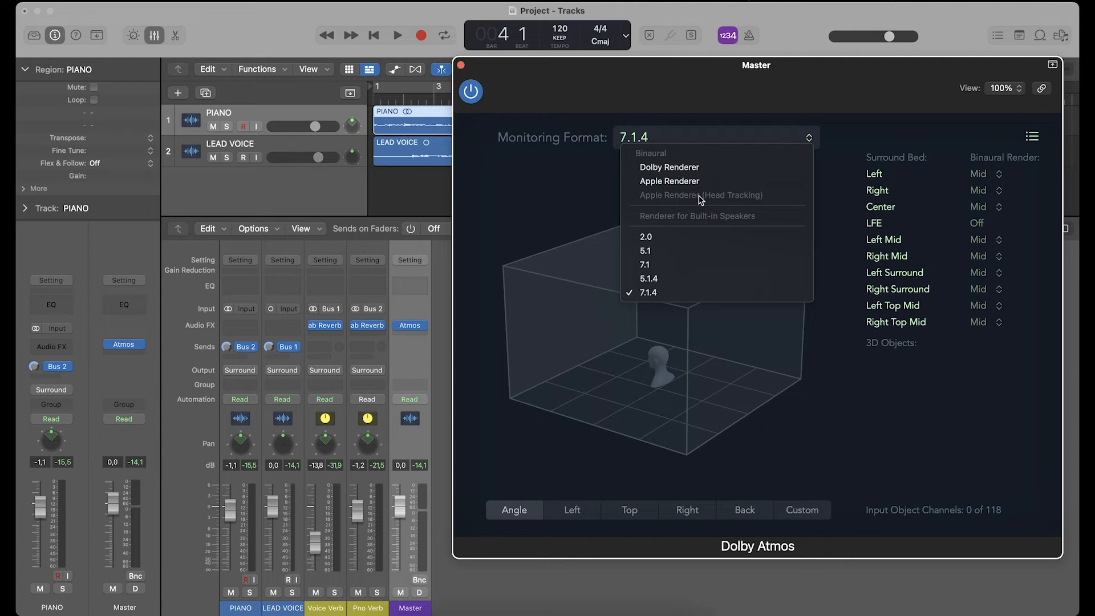
click(668, 181)
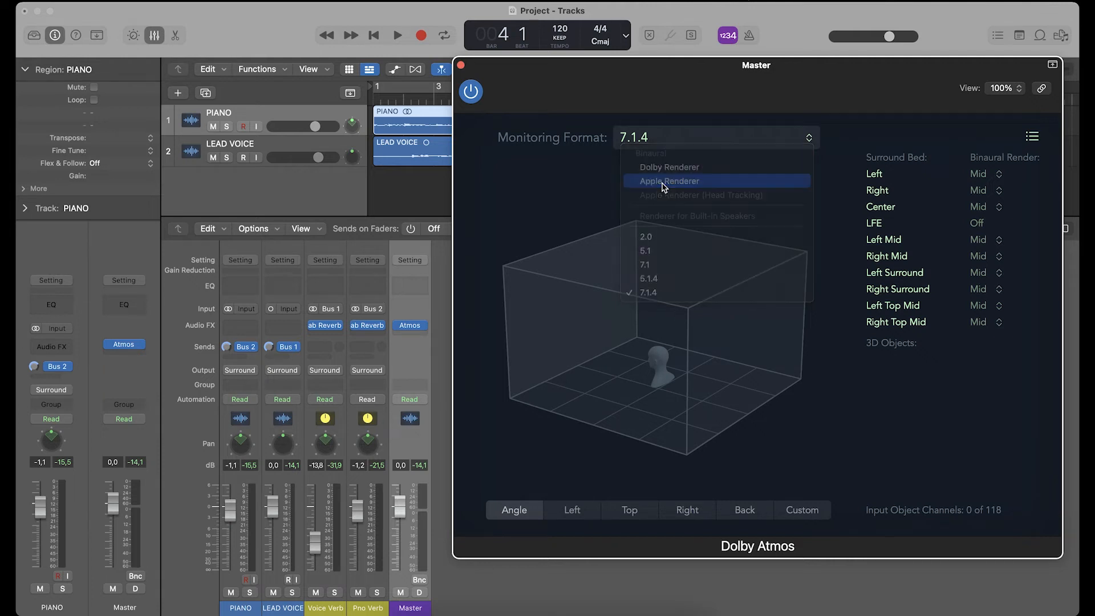
click(461, 66)
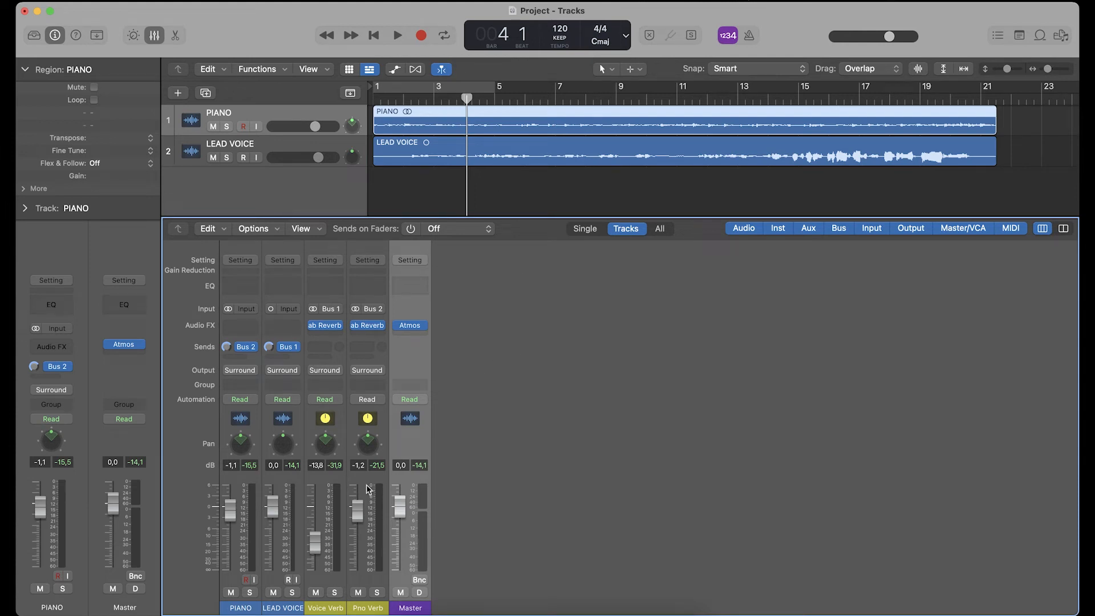
- Switch the LEAD VOICE channel's output panning to the 3D Object Panner
click(280, 610)
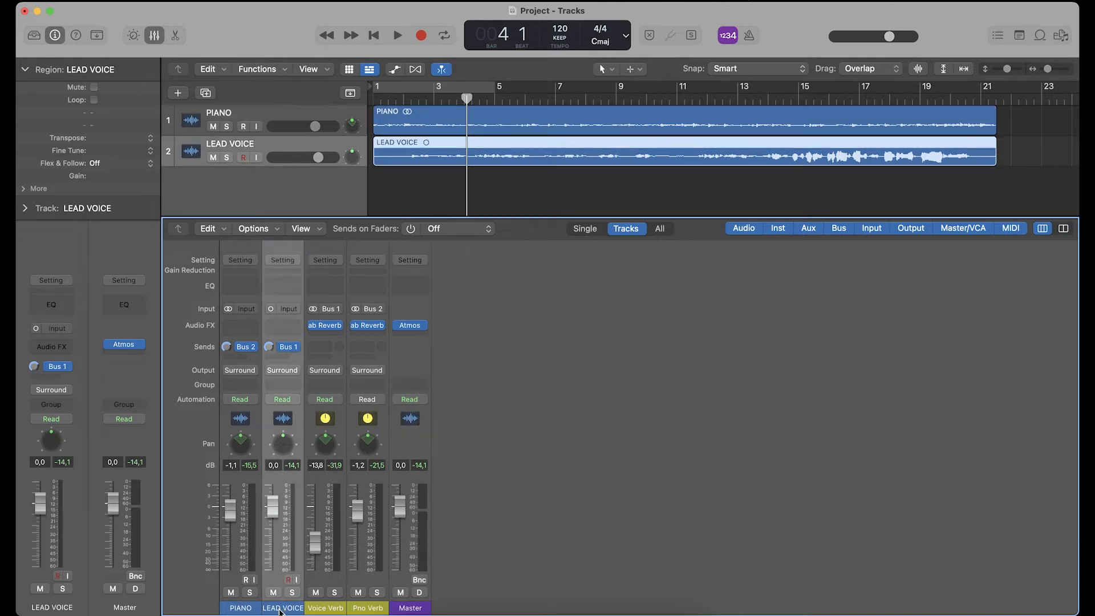
click(282, 371)
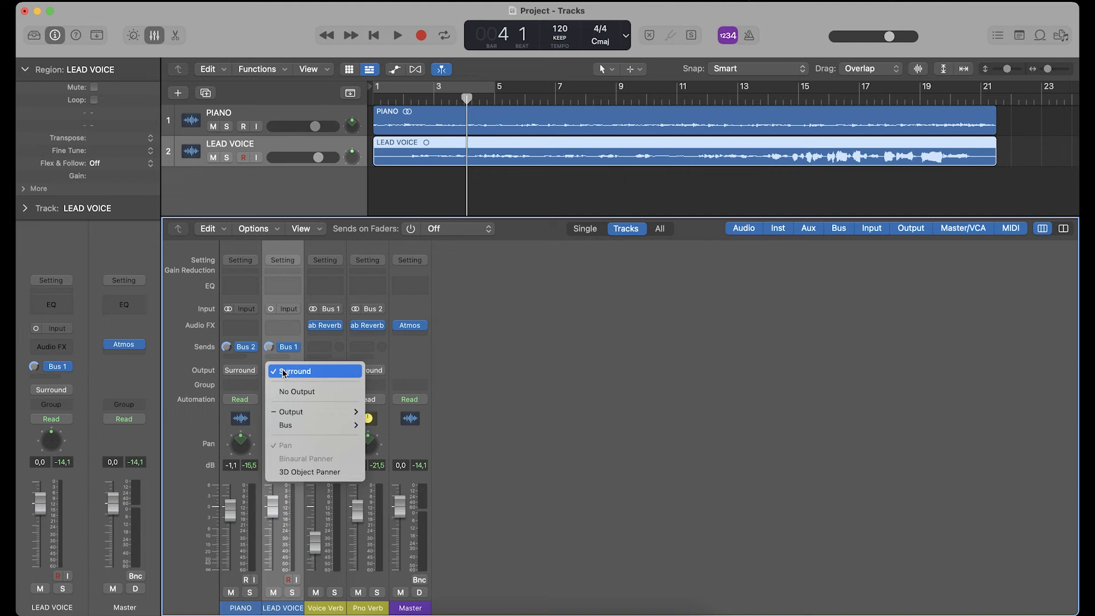
click(306, 472)
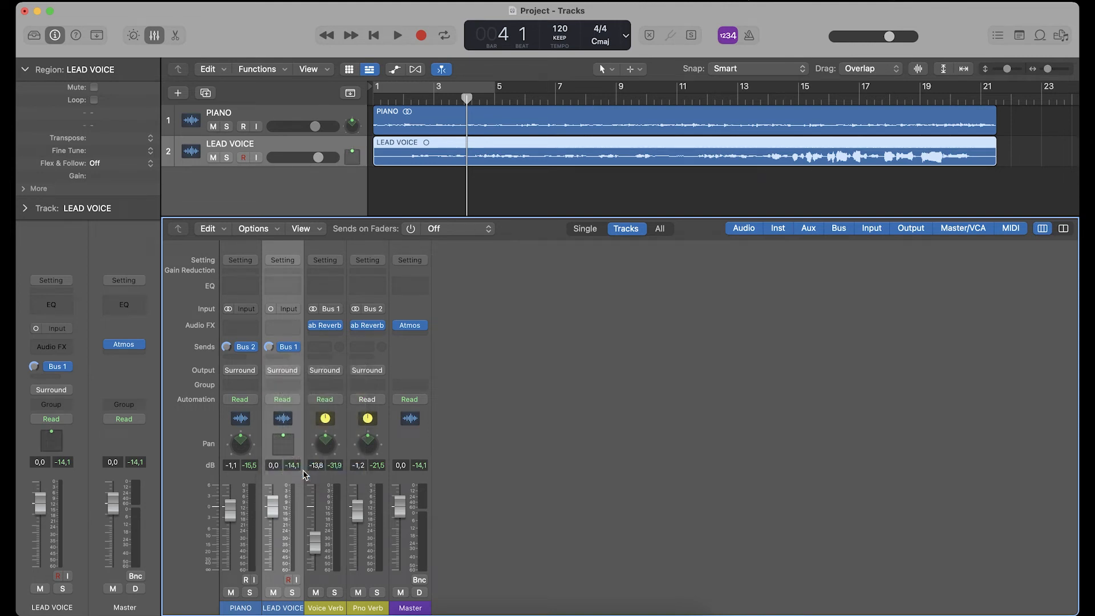
- Reopen the Master's Atmos plug-in and, during playback, move the LEAD VOICE object closer to the listener's head
click(411, 327)
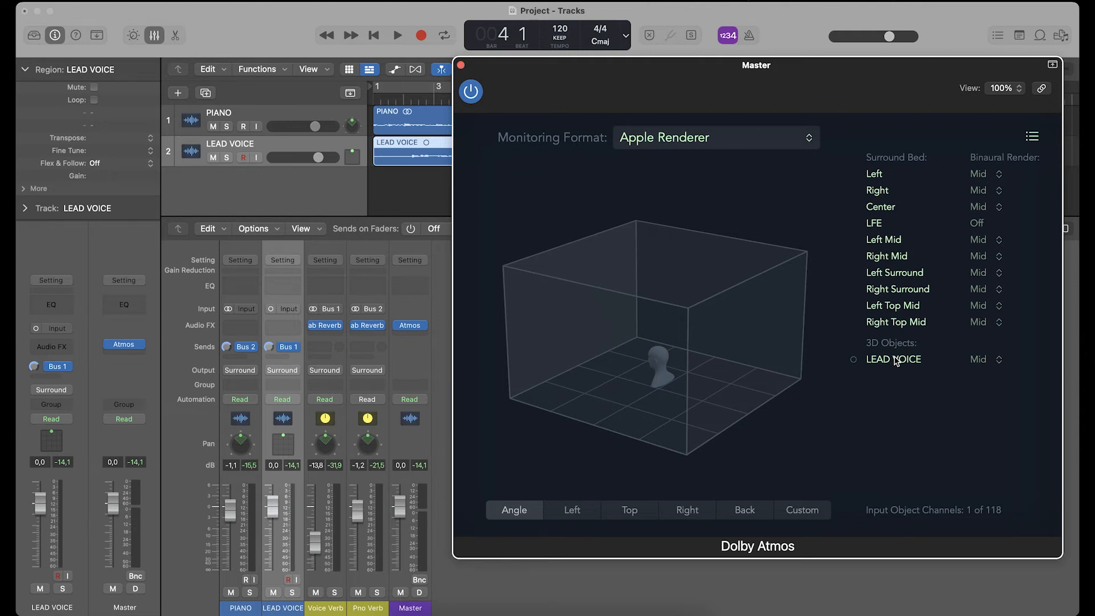
key(space)
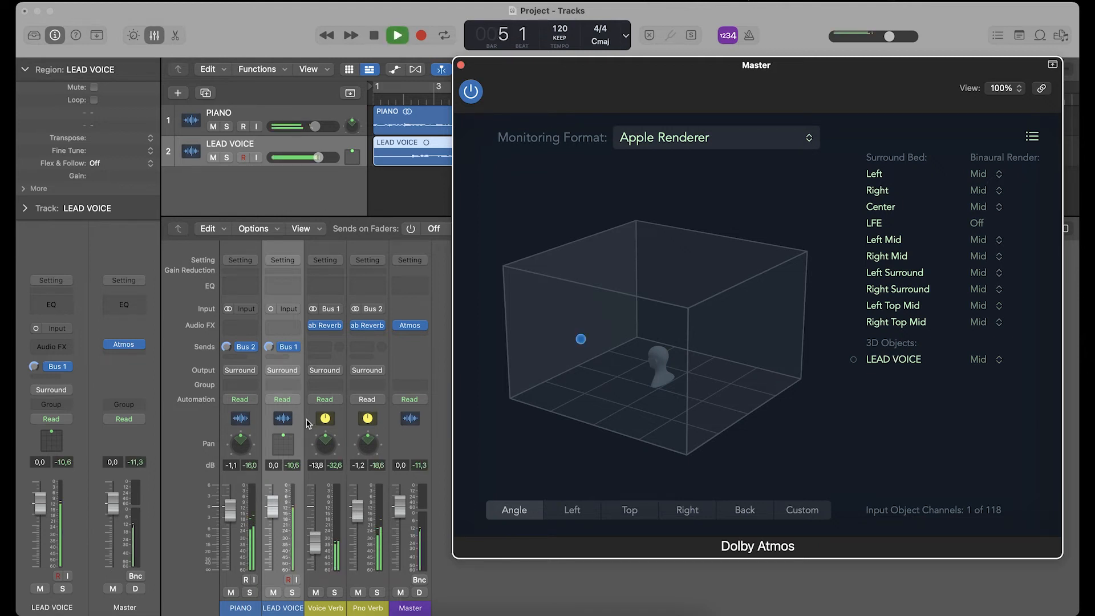
drag(284, 438, 278, 449)
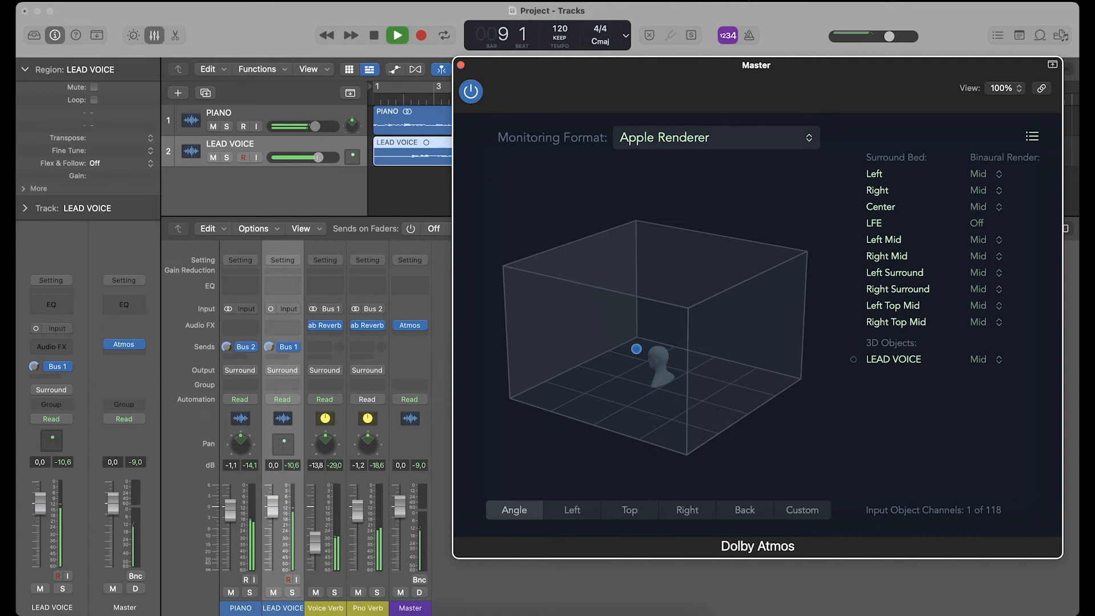
- Stop playback and open the 3D Object Panner window for LEAD VOICE
click(284, 443)
key(space)
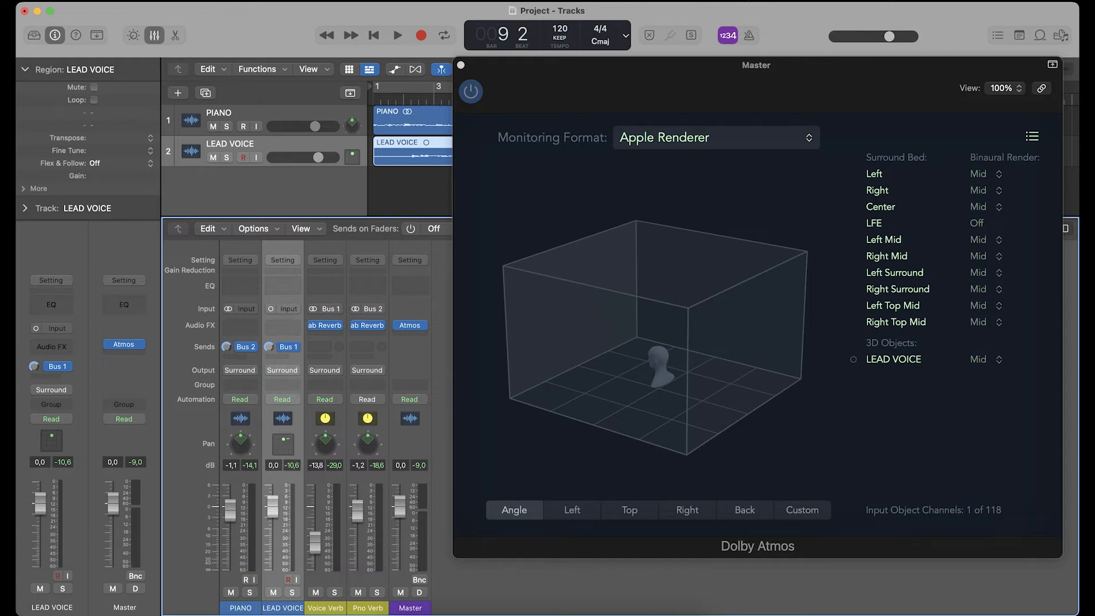
double_click(284, 443)
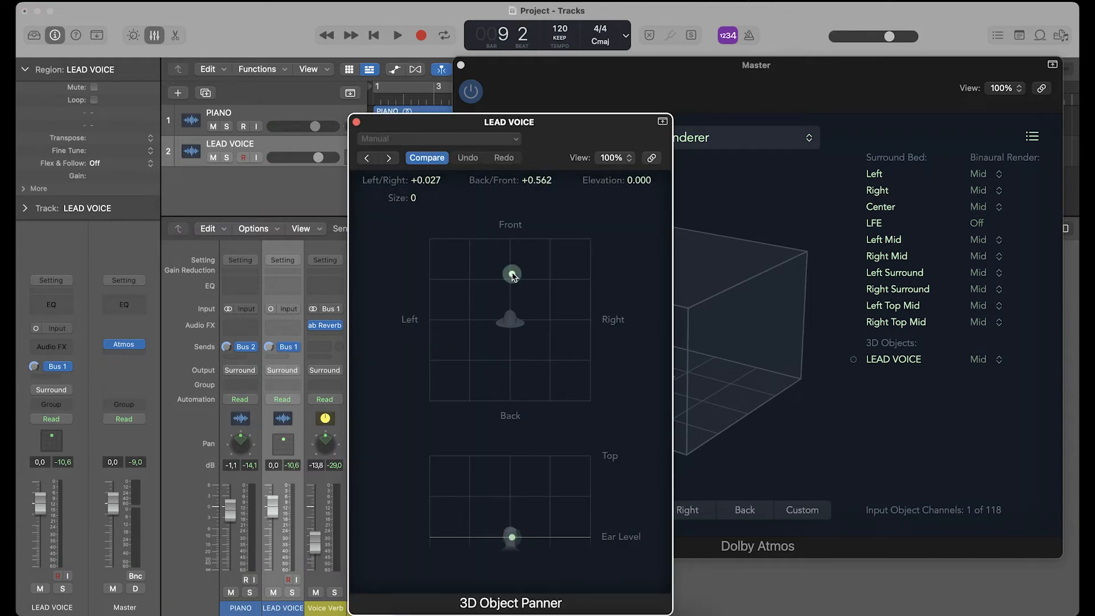
- Position the LEAD VOICE object at about 0 left/right and +0.50 back/front, and close its 3D Object Panner
drag(513, 275, 512, 281)
click(356, 122)
click(495, 70)
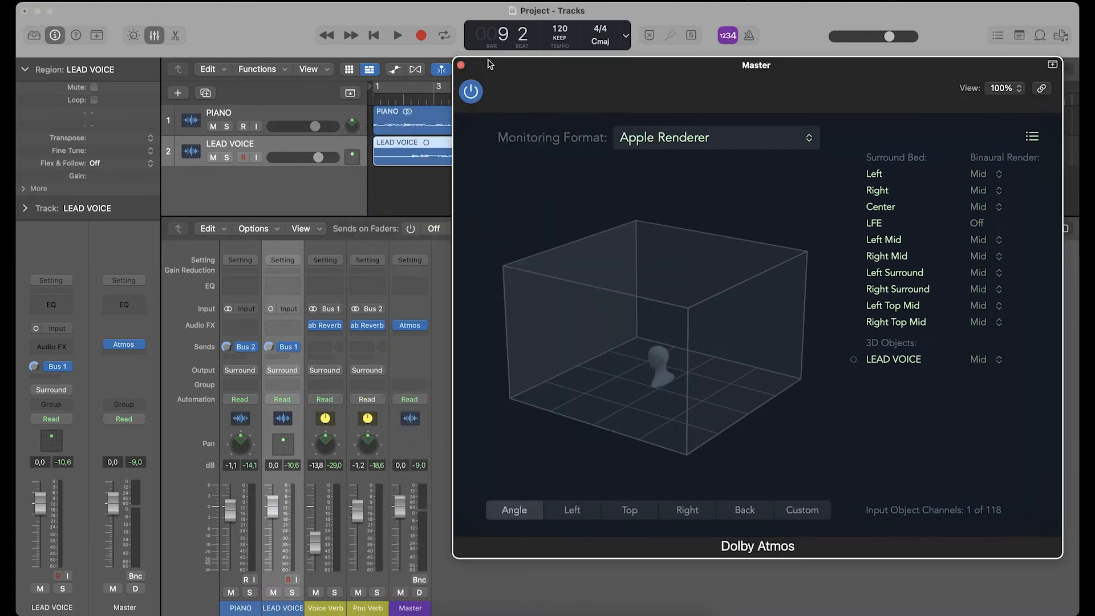
- With the playhead back at the start and the Atmos plug-in closed, set the Voice Verb channel's input format to Surround
click(374, 36)
click(324, 609)
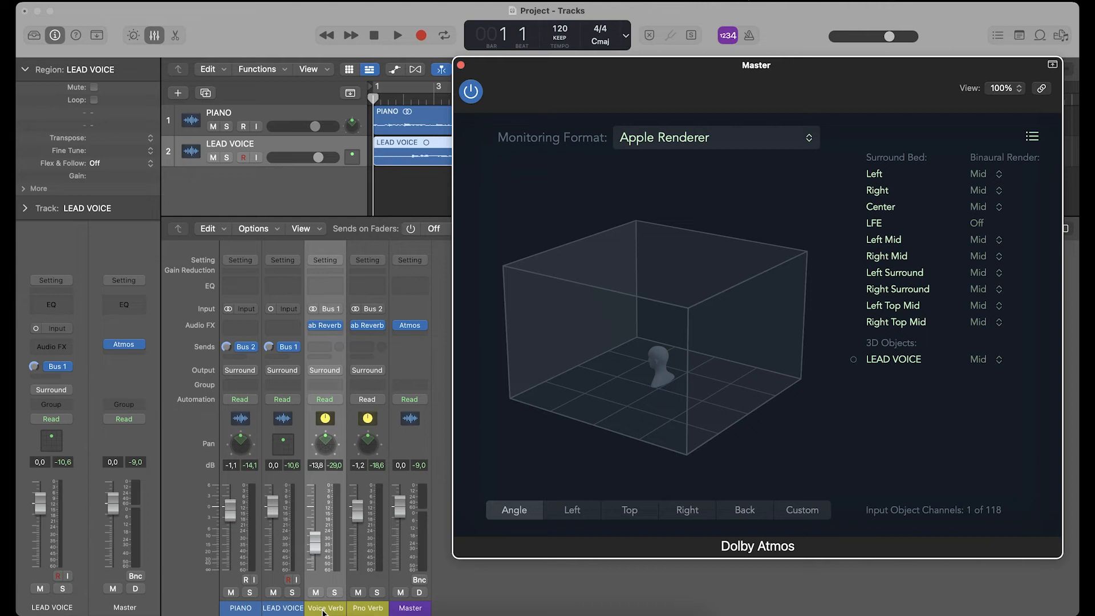
click(461, 65)
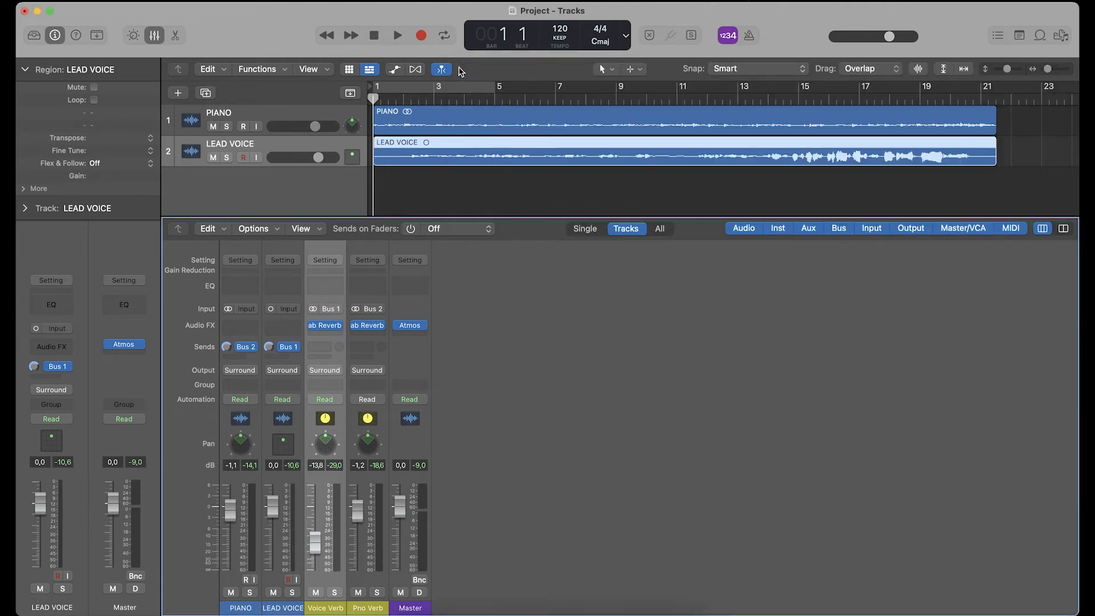
click(313, 309)
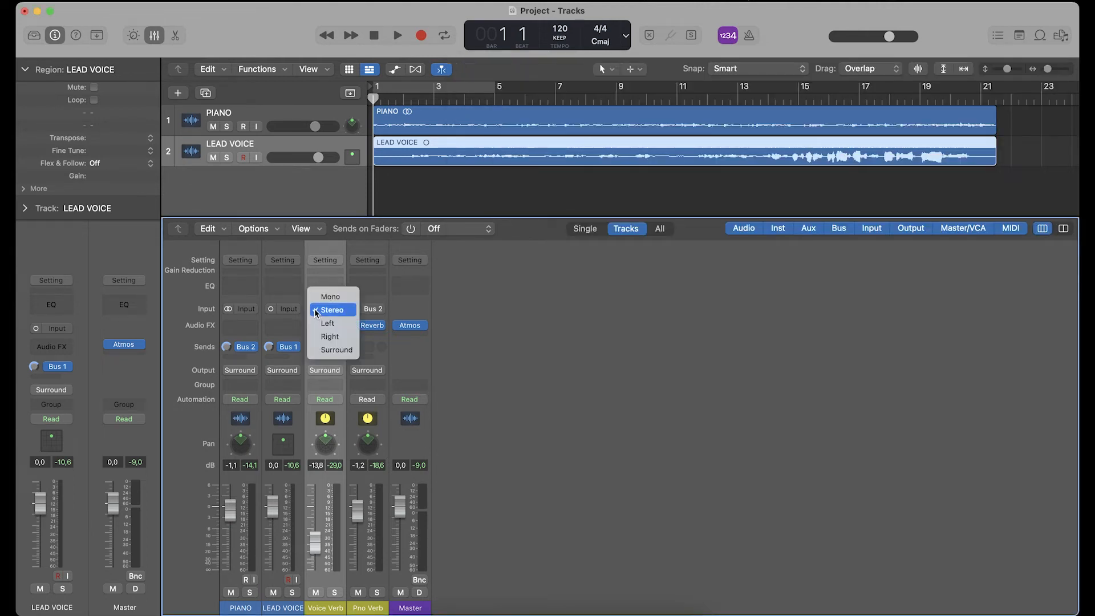
click(328, 350)
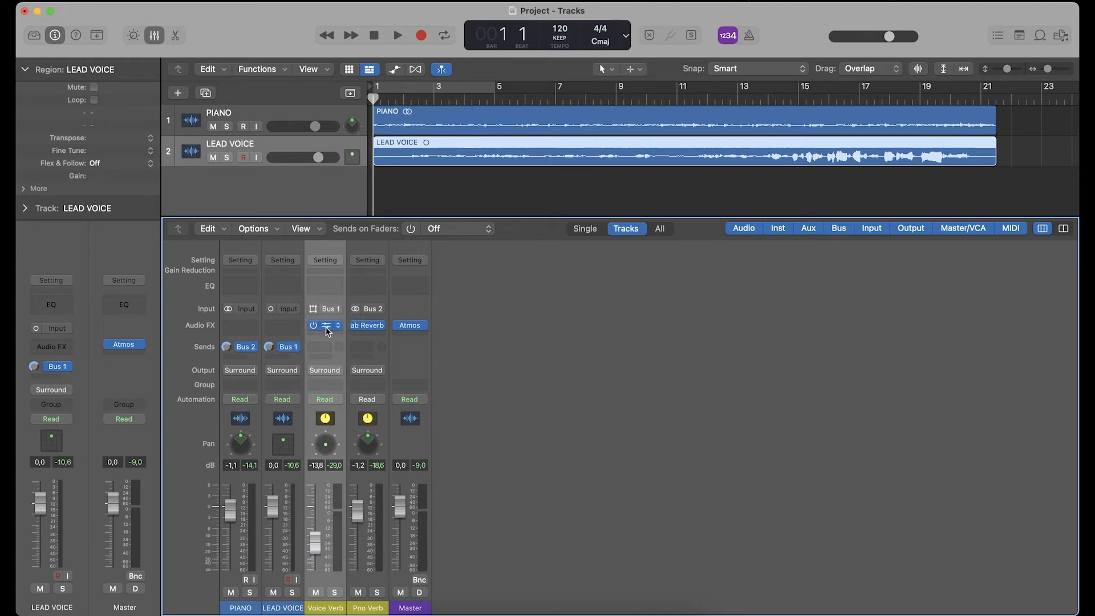
- Open the Voice Verb channel's ab Reverb and set its output format to Ambisonics
click(327, 326)
drag(513, 166, 544, 138)
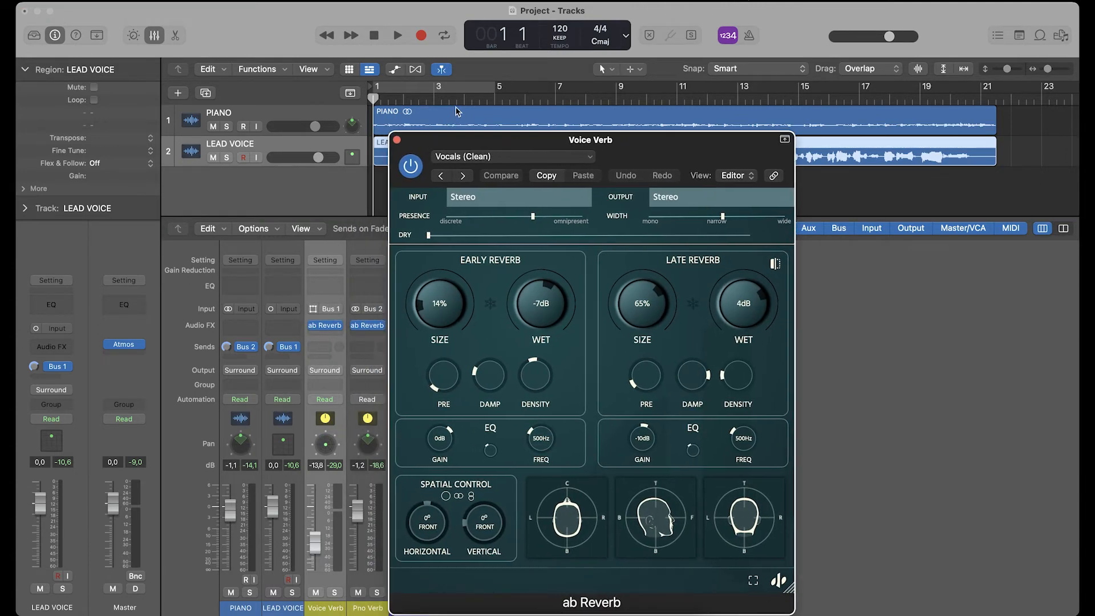
drag(457, 111, 509, 90)
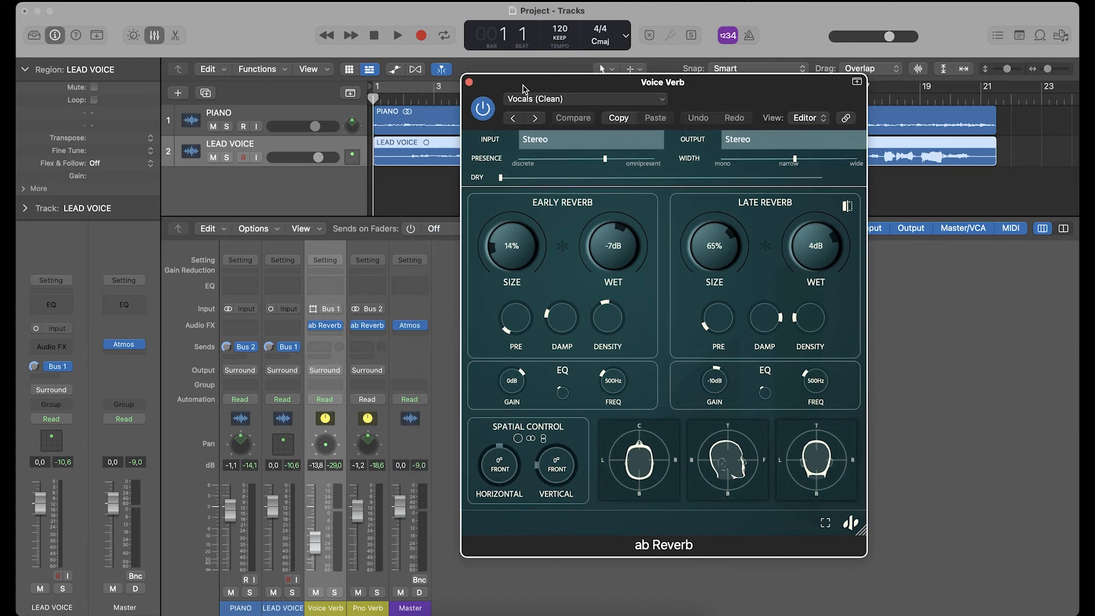
click(728, 139)
click(733, 174)
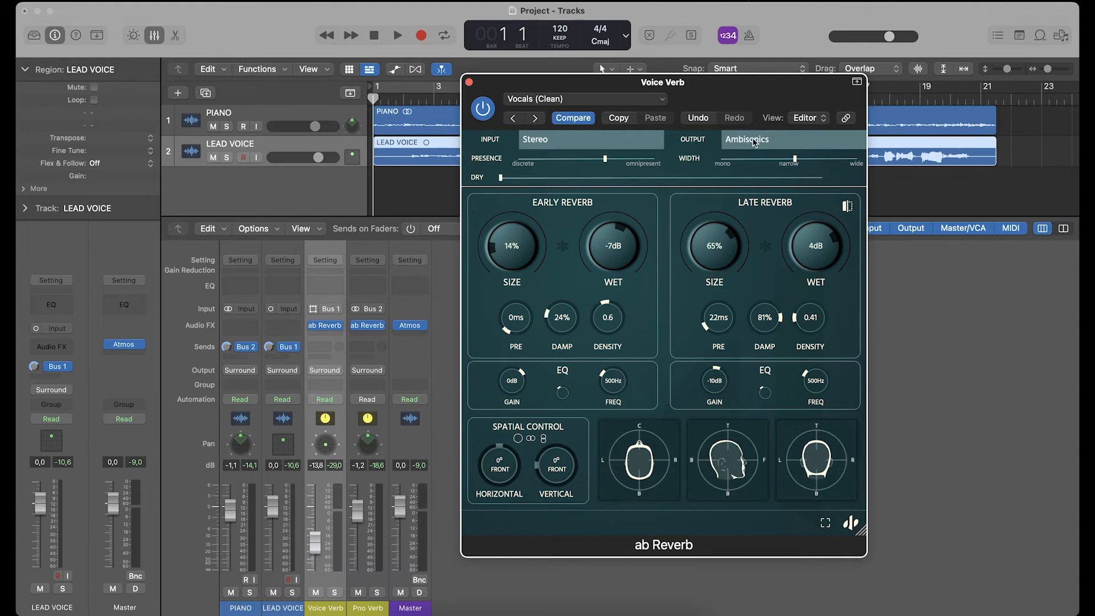
- Insert ab Decoder after ab Reverb on the Voice Verb channel and set its decoder to Surround 7.1.2
click(337, 335)
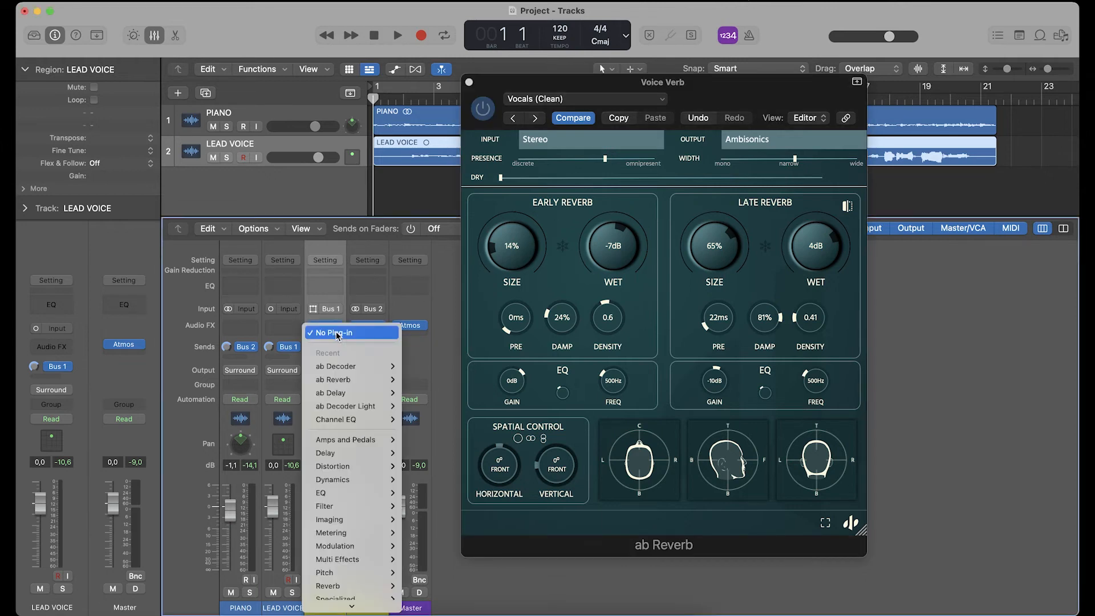
click(340, 366)
drag(391, 189, 575, 159)
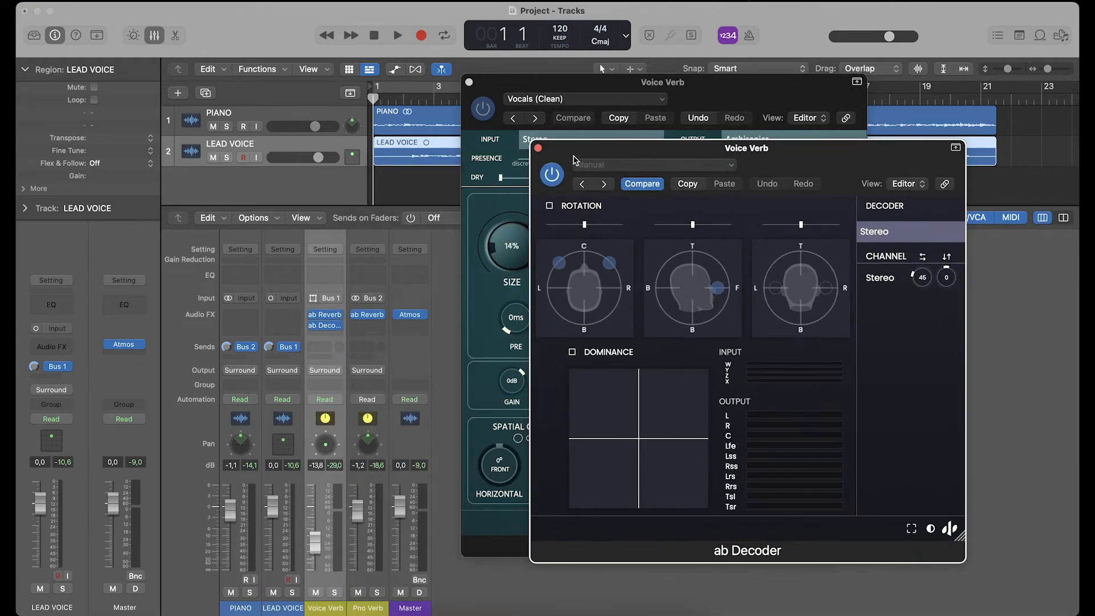
click(890, 231)
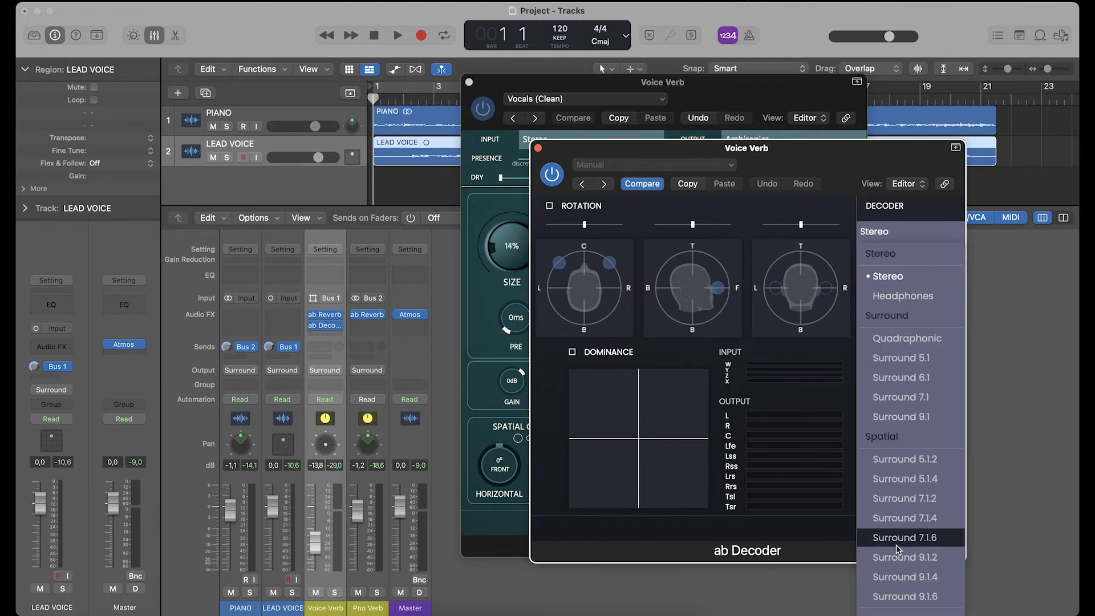
click(883, 499)
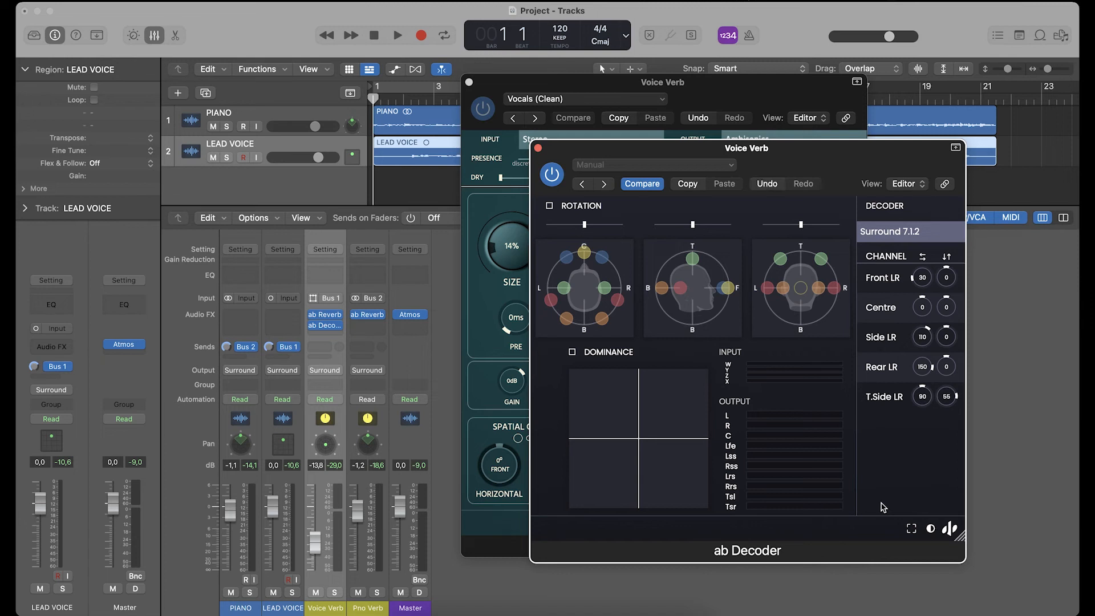
- Play the project to check the ab Decoder's input and output levels, then stop and close both Voice Verb plug-in windows
key(space)
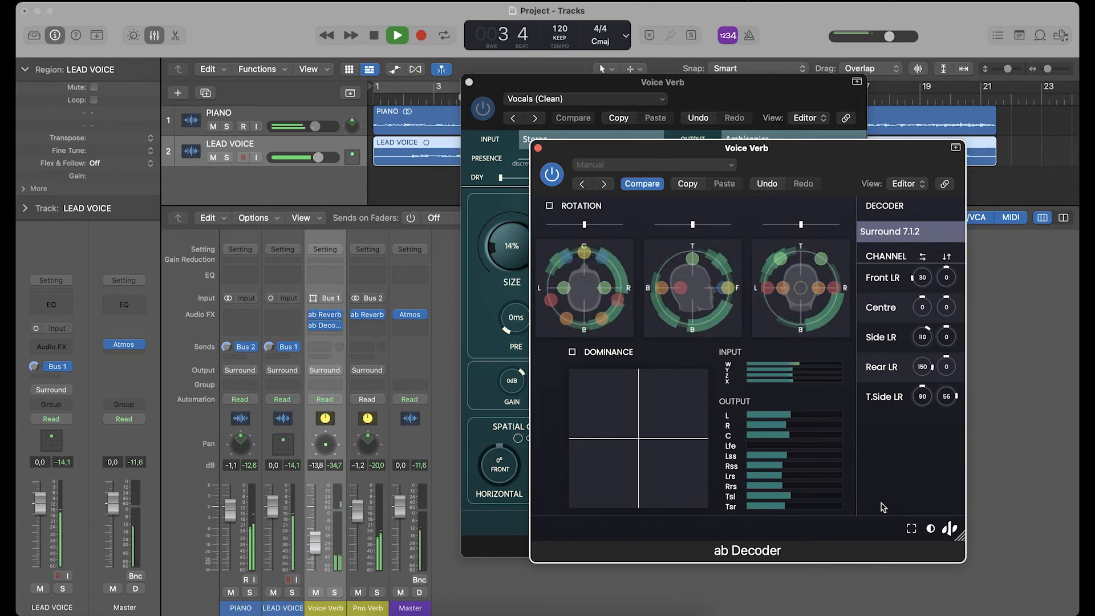
key(space)
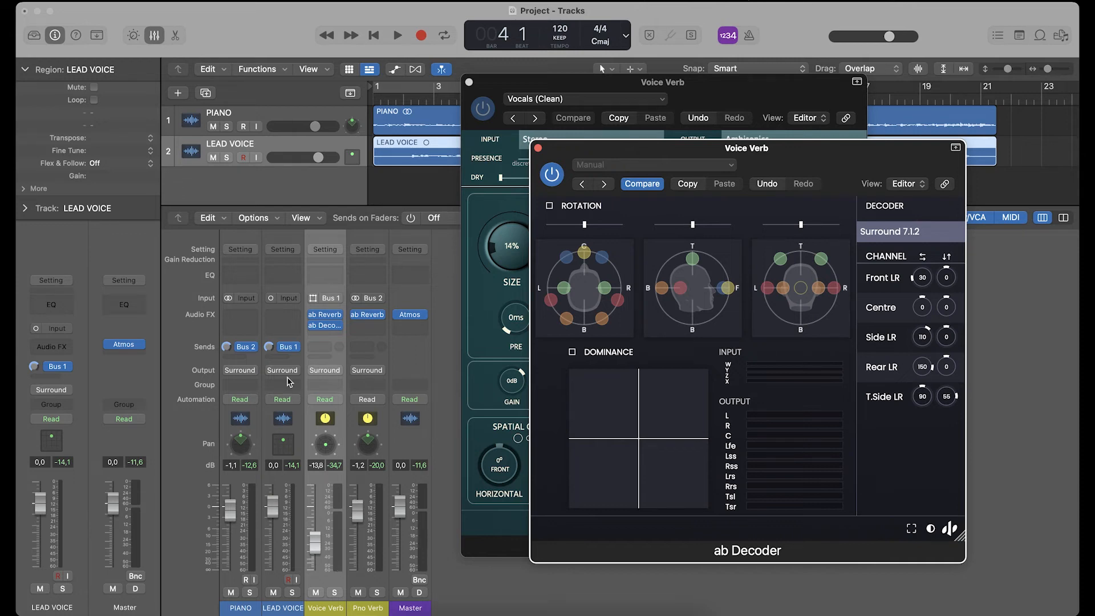
click(538, 149)
click(469, 83)
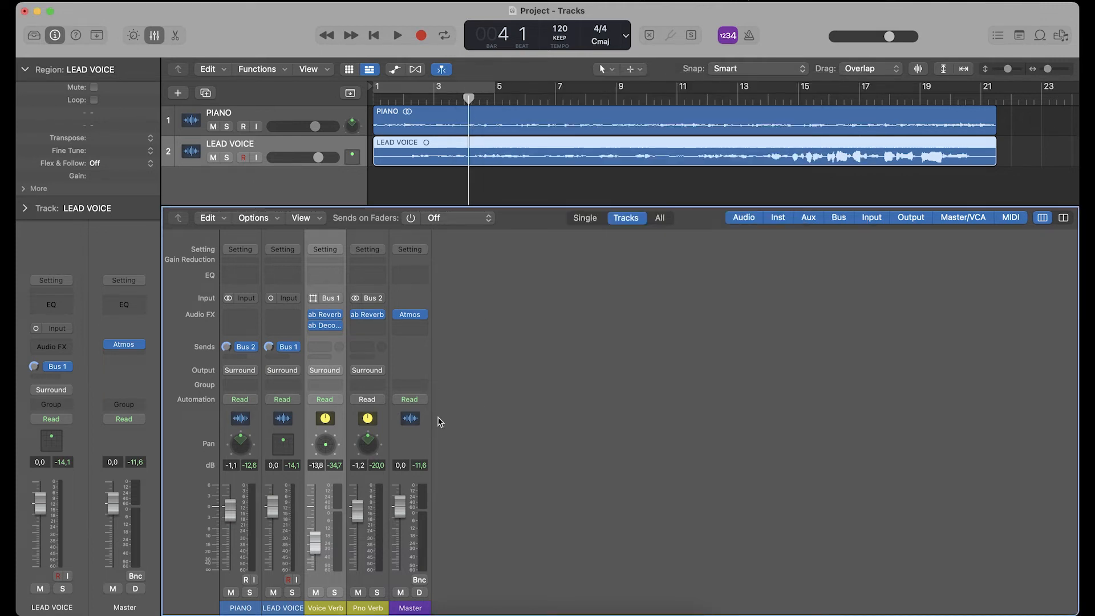
- Lower the Voice Verb fader to -17.8 dB during playback, then stop
key(space)
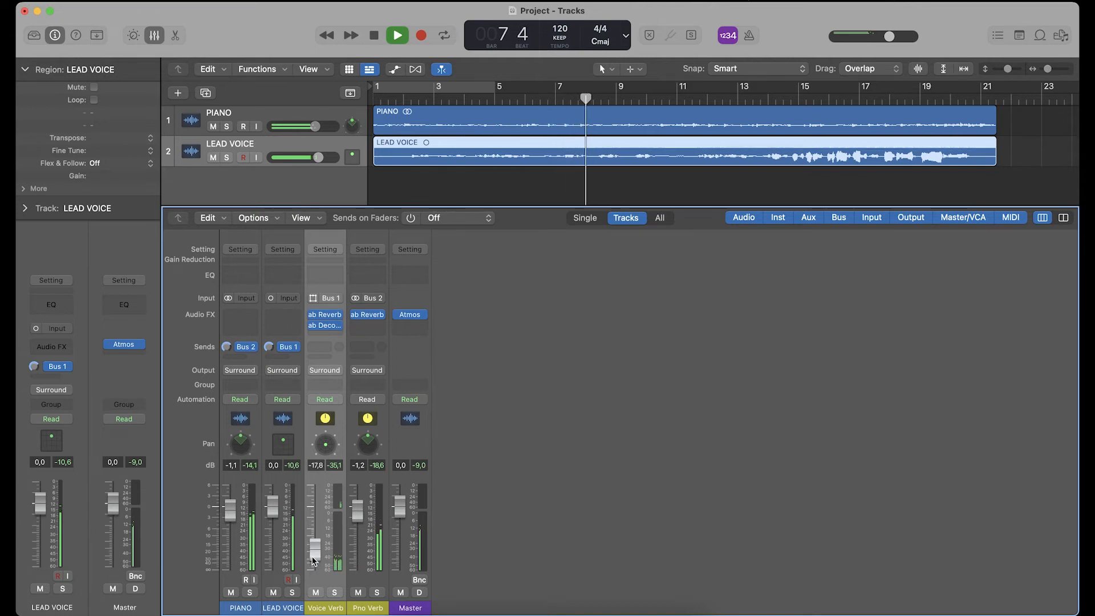
key(space)
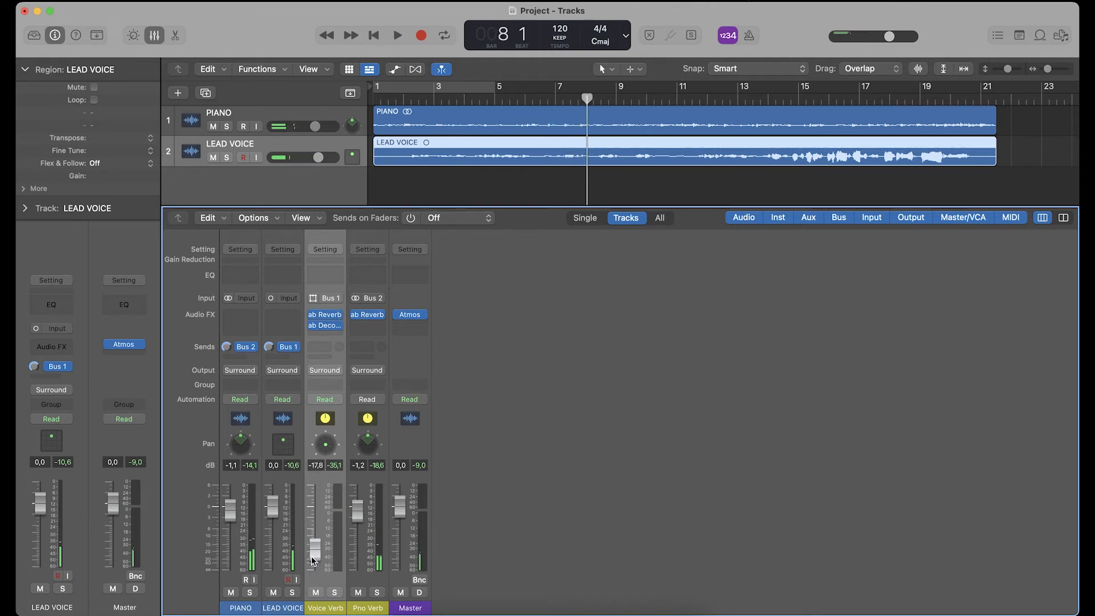
- Switch the PIANO channel's output panning to the 3D Object Panner
click(238, 612)
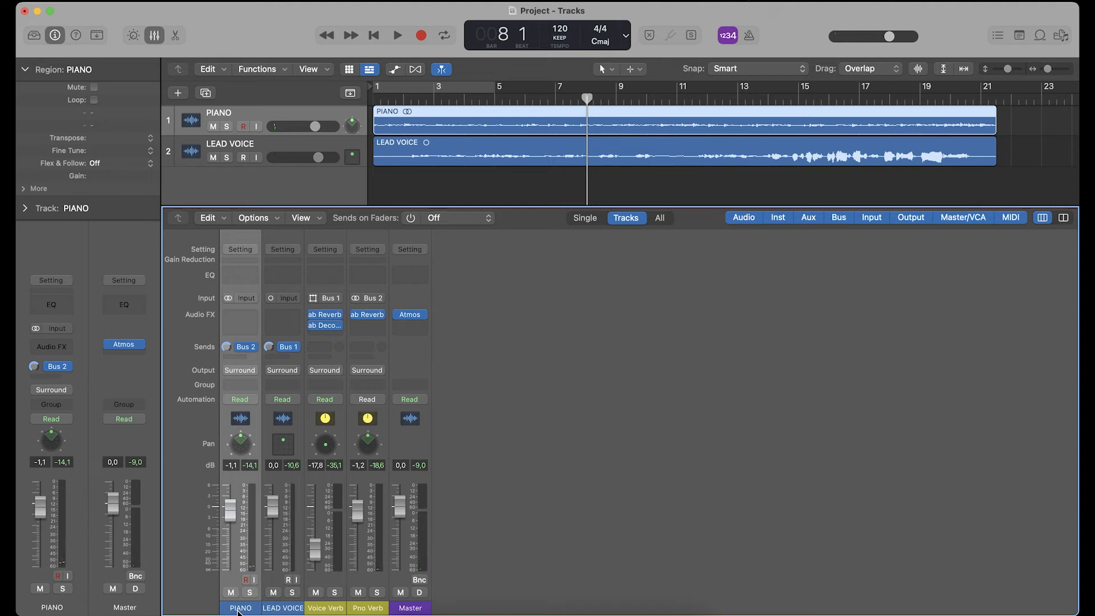
click(234, 370)
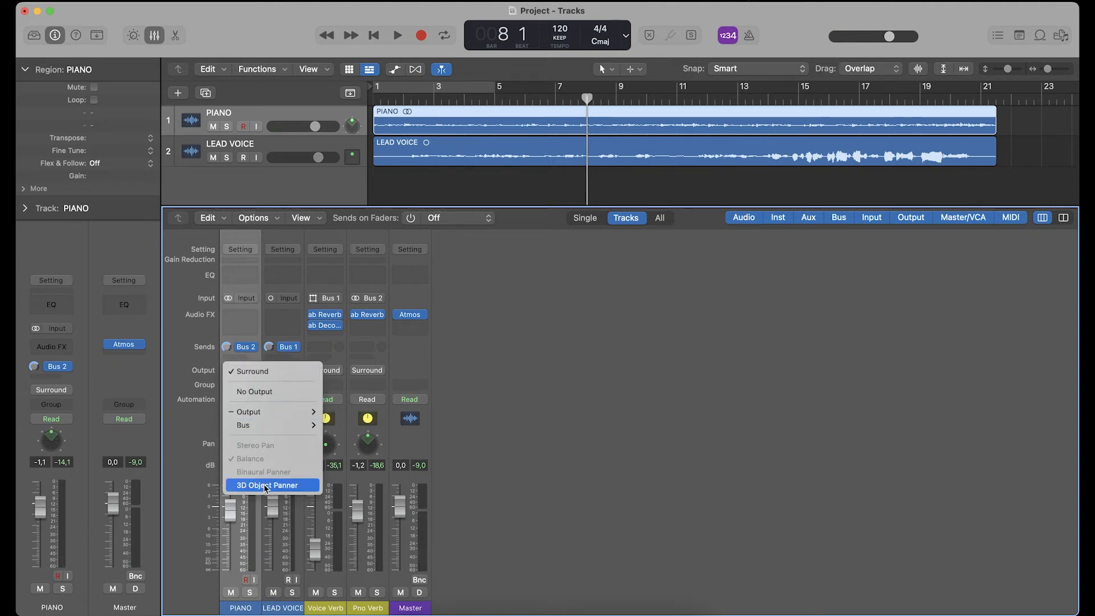
click(266, 486)
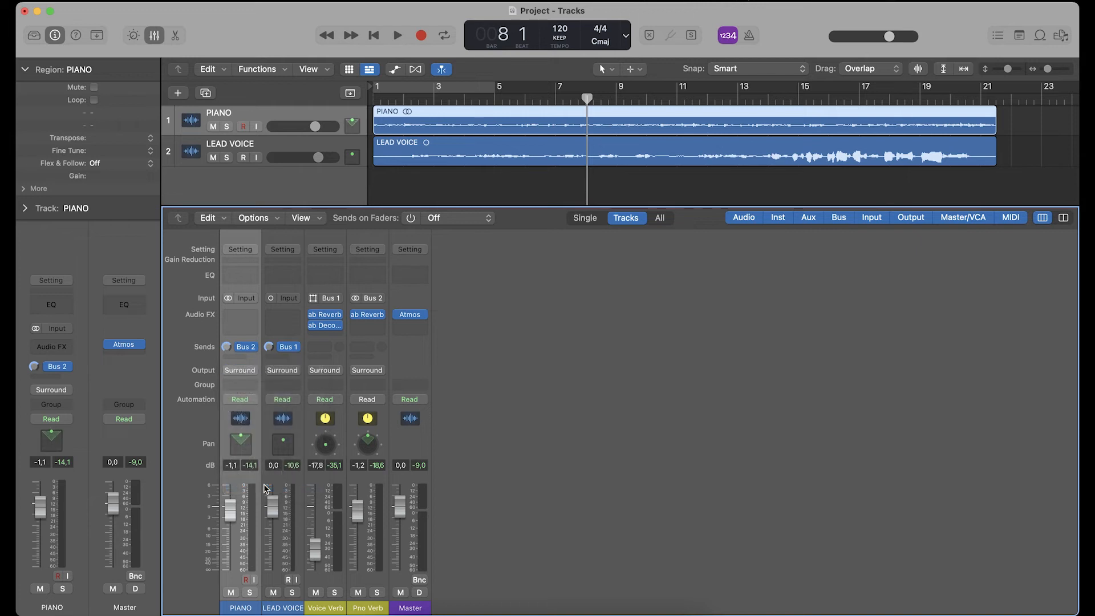
- Open the Master's Atmos plug-in and check the PIANO and LEAD VOICE object positions in the Top view during playback
click(410, 314)
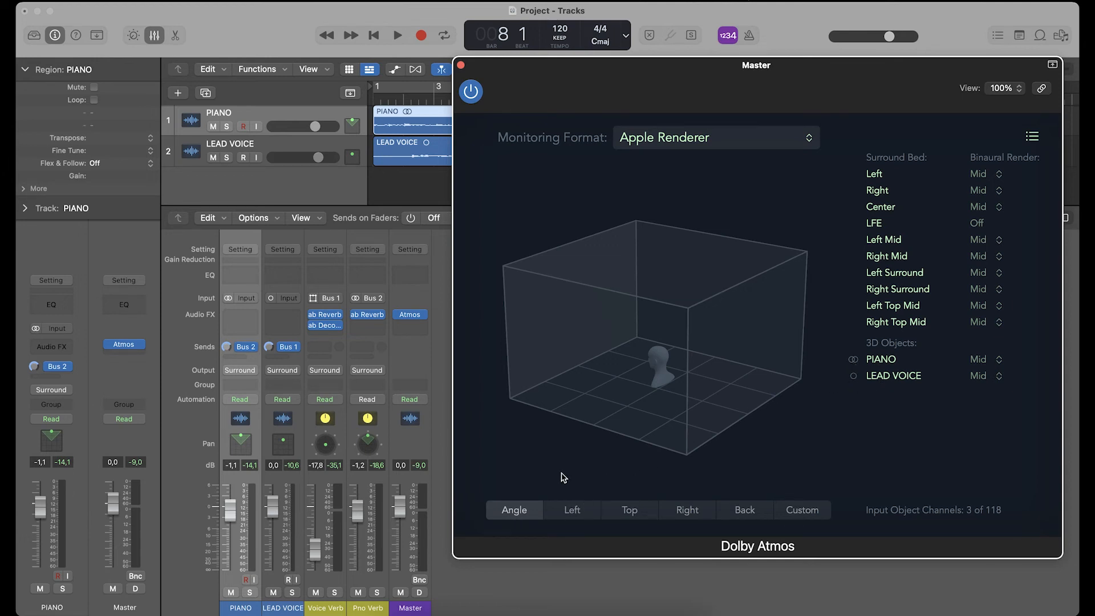
key(space)
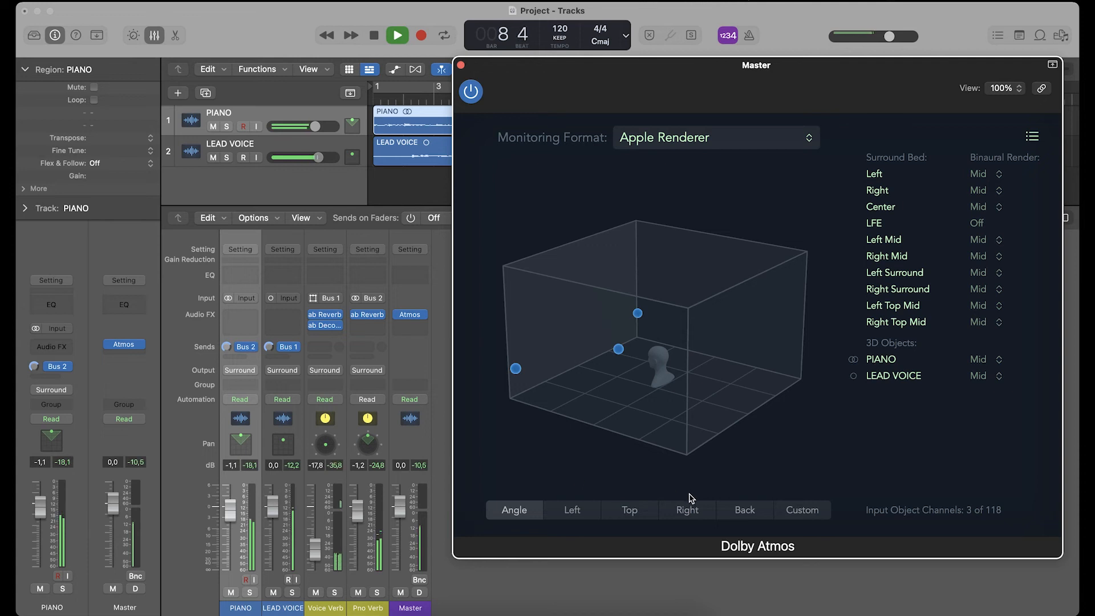
click(616, 515)
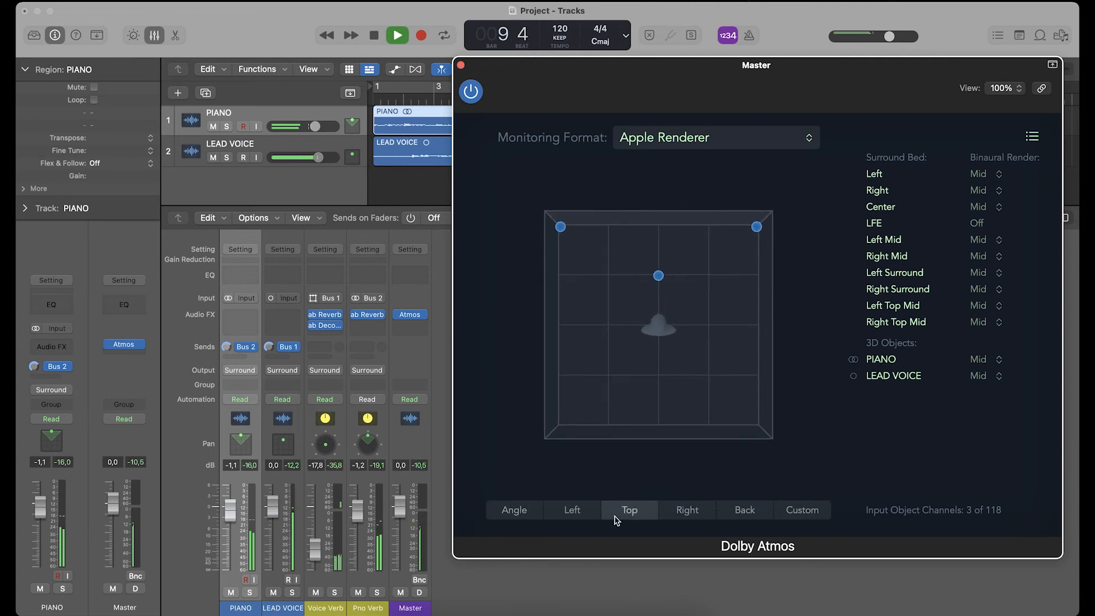
key(space)
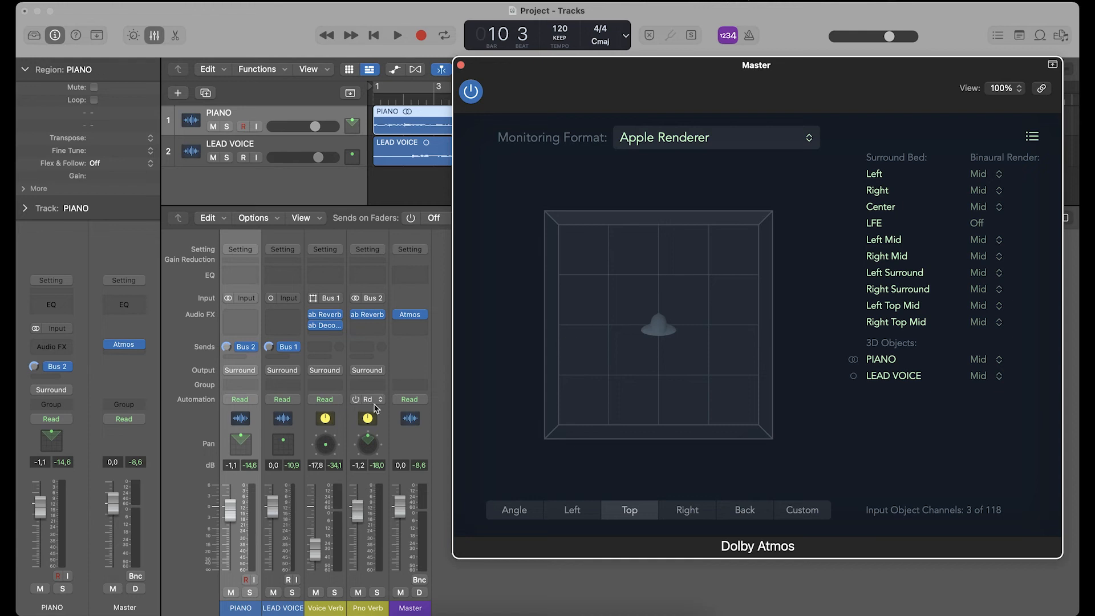
- In PIANO's 3D Object Panner, set the spread to +71° and move the object to about +0.81 back/front, closing the panner during playback
double_click(238, 454)
drag(471, 138, 328, 98)
drag(490, 159, 490, 173)
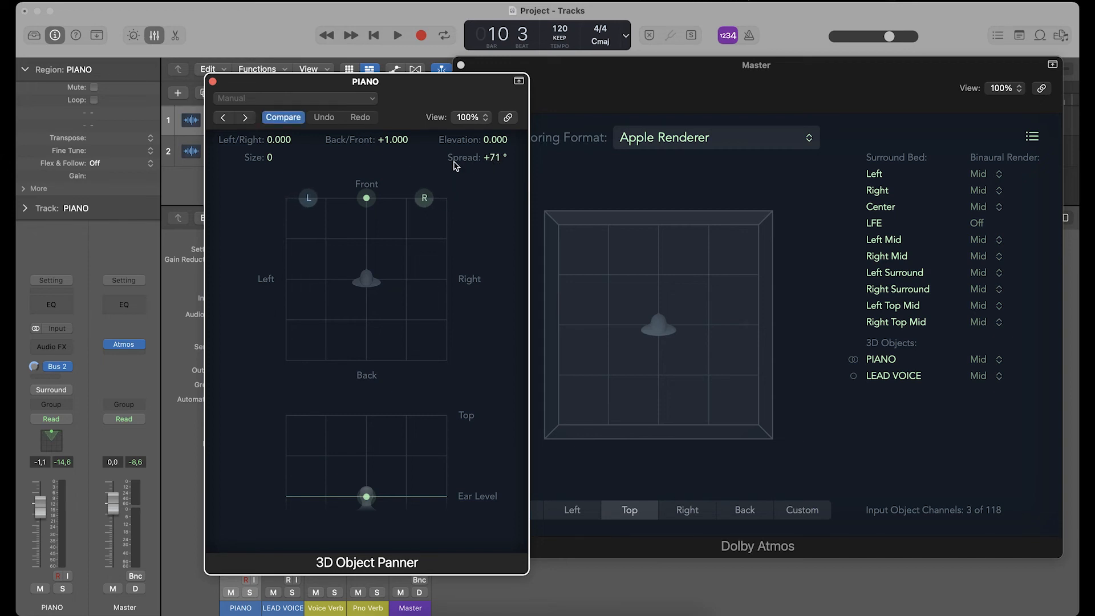
drag(365, 197, 365, 213)
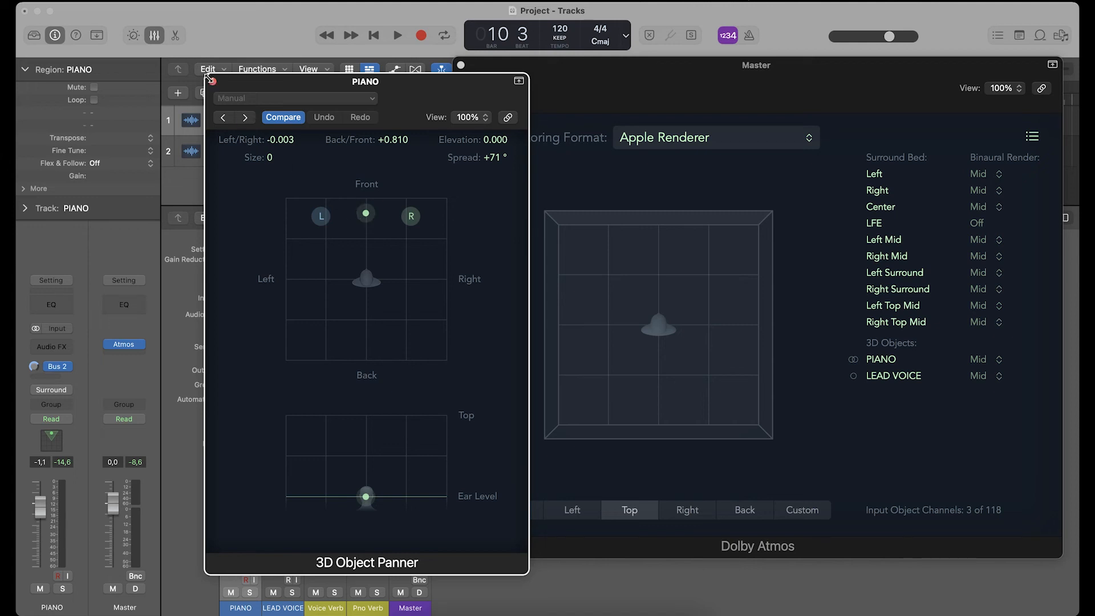
key(space)
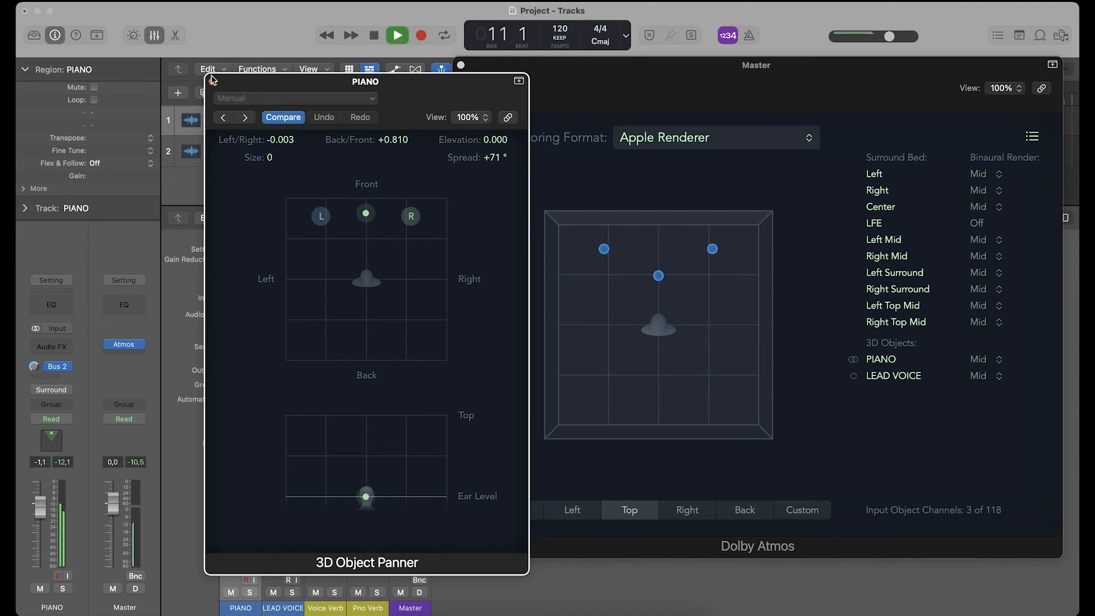
click(212, 81)
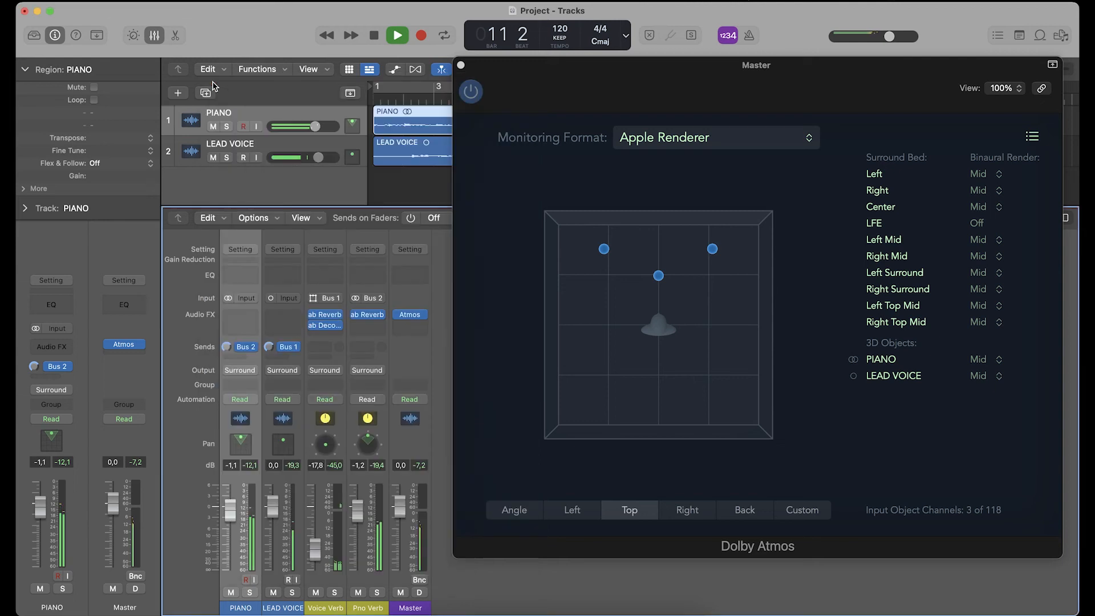
- Listen to the PIANO channel soloed, then stop playback and clear the solo
click(250, 593)
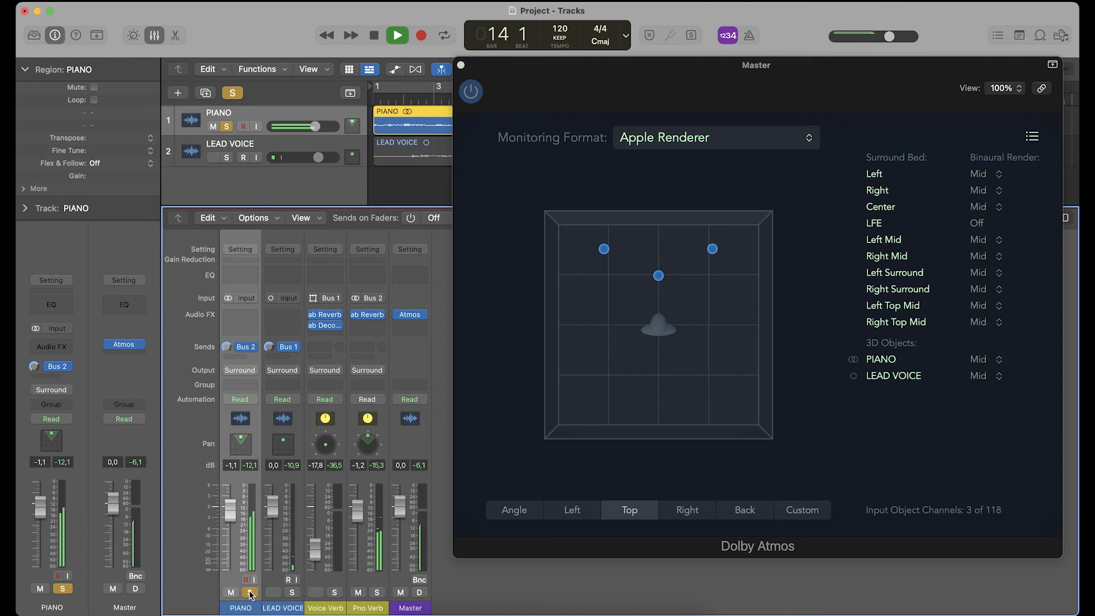
key(space)
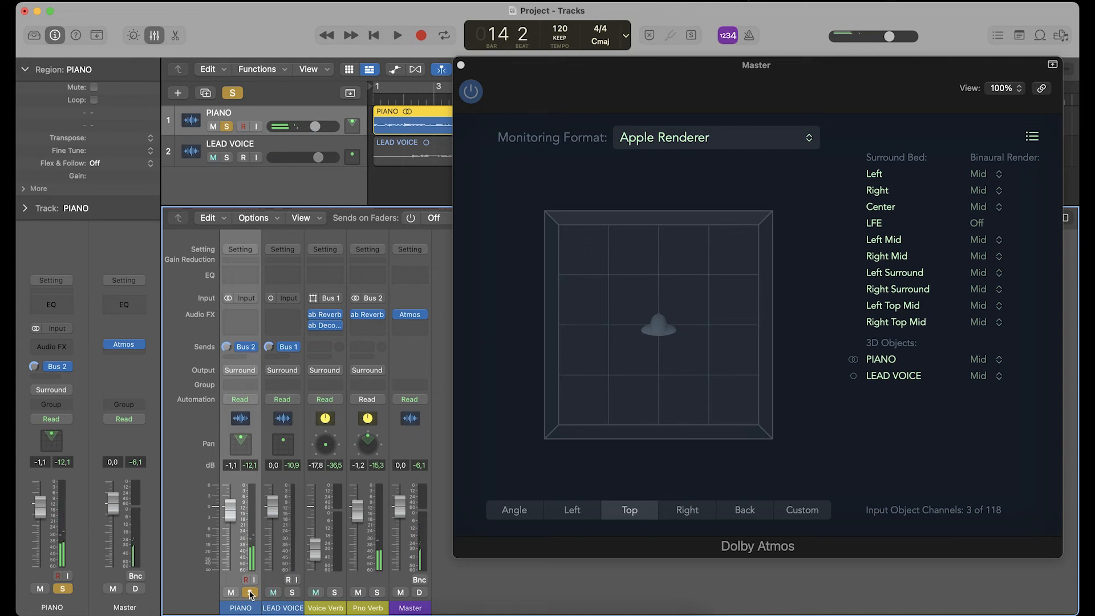
click(250, 593)
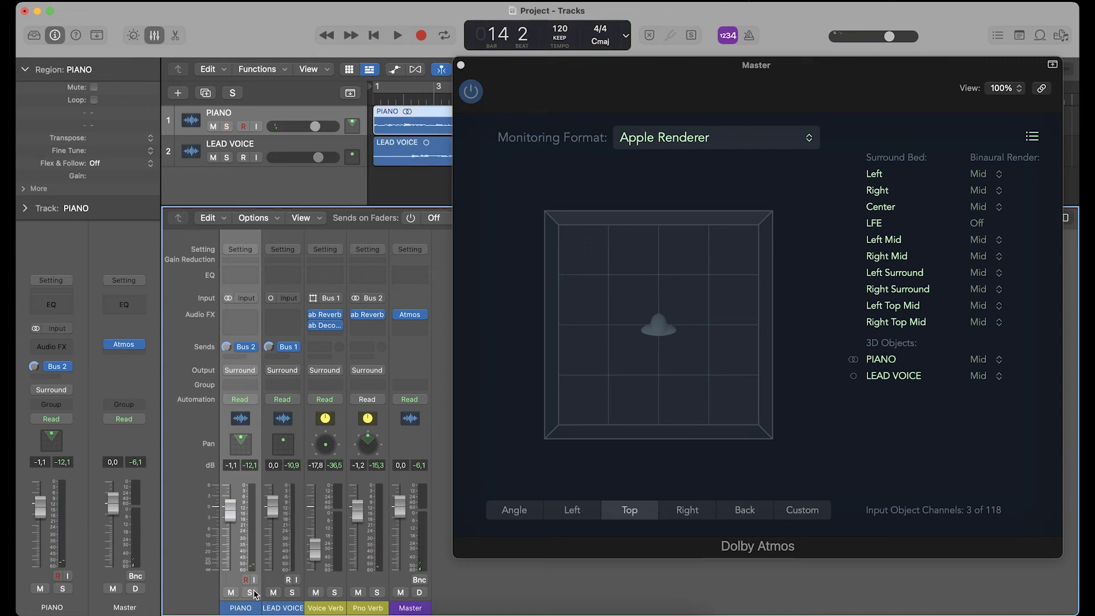
- Mute the LEAD VOICE and Voice Verb channels, then select Pno Verb and close the Master's Atmos plug-in
click(274, 592)
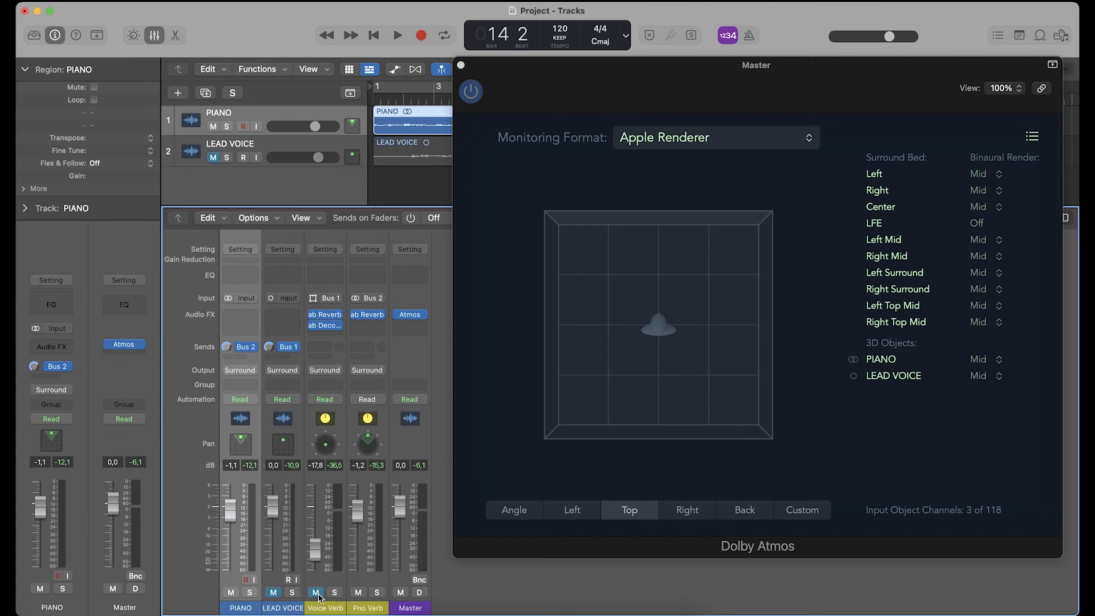
click(364, 608)
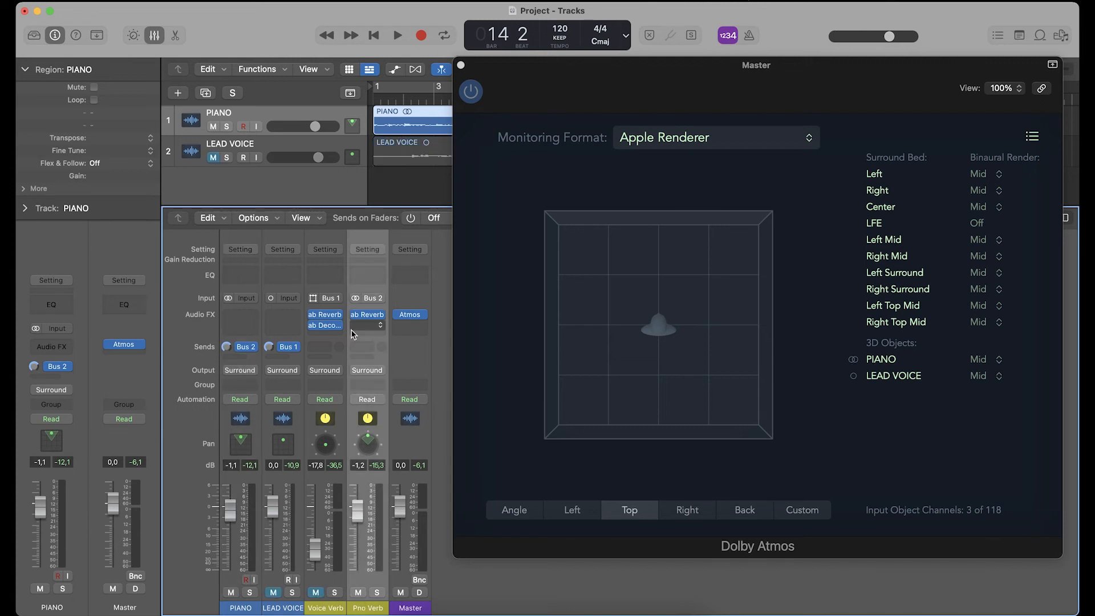
click(461, 65)
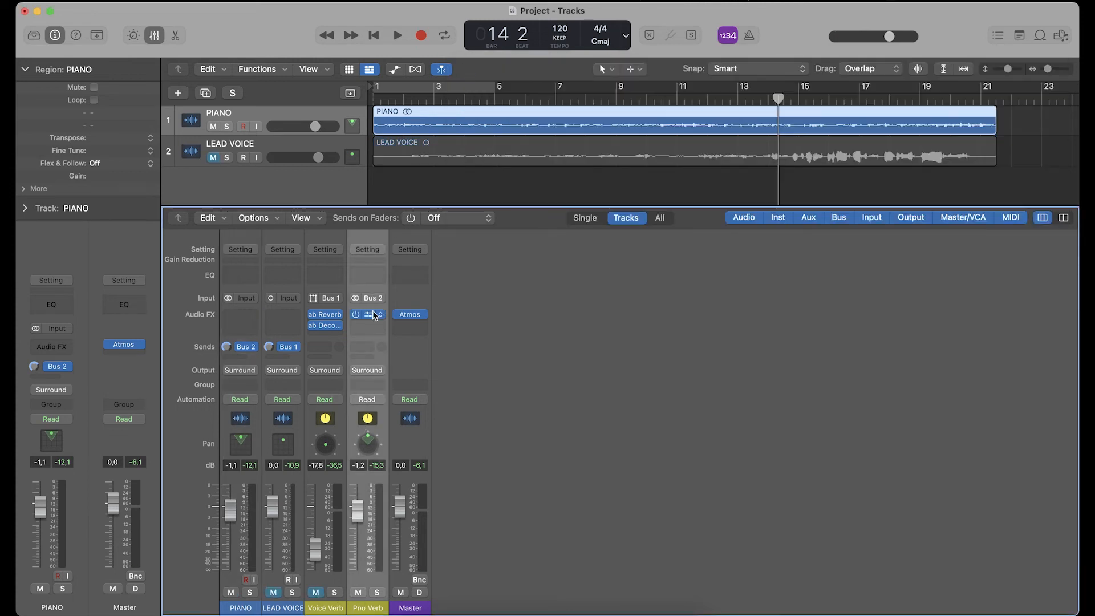
- Set the output of Pno Verb's ab Reverb to Ambisonics and switch the channel's input format from stereo to Surround
click(373, 317)
drag(444, 159, 567, 69)
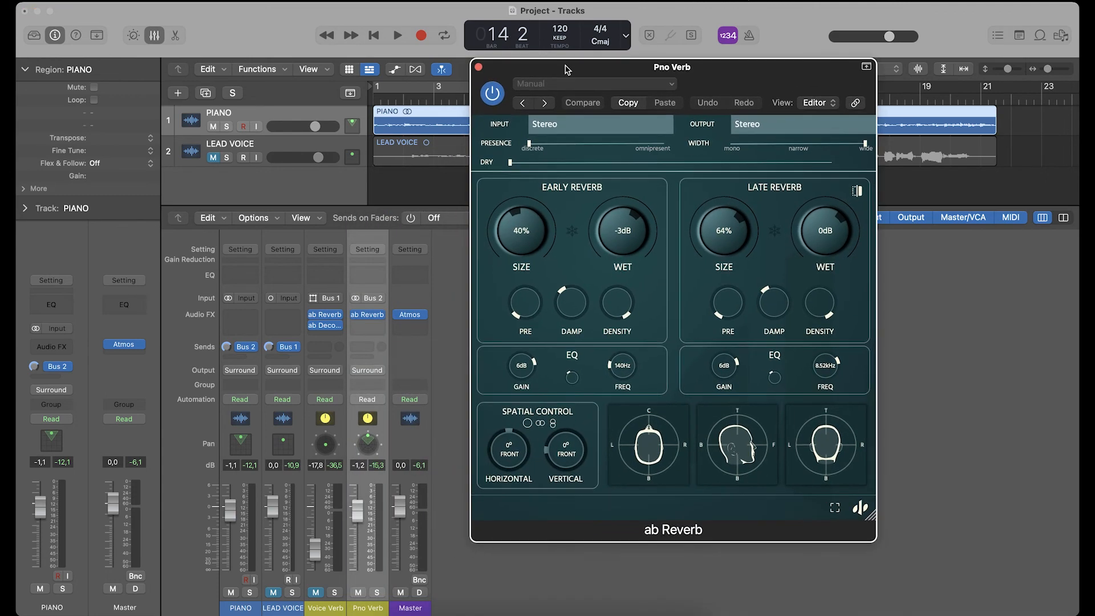
click(748, 124)
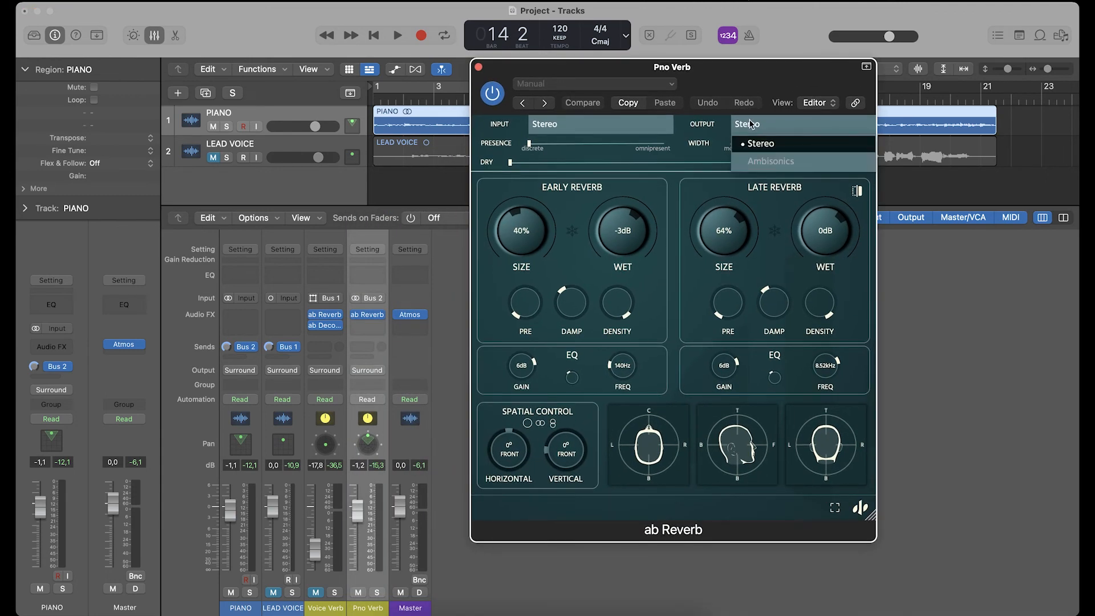
click(759, 158)
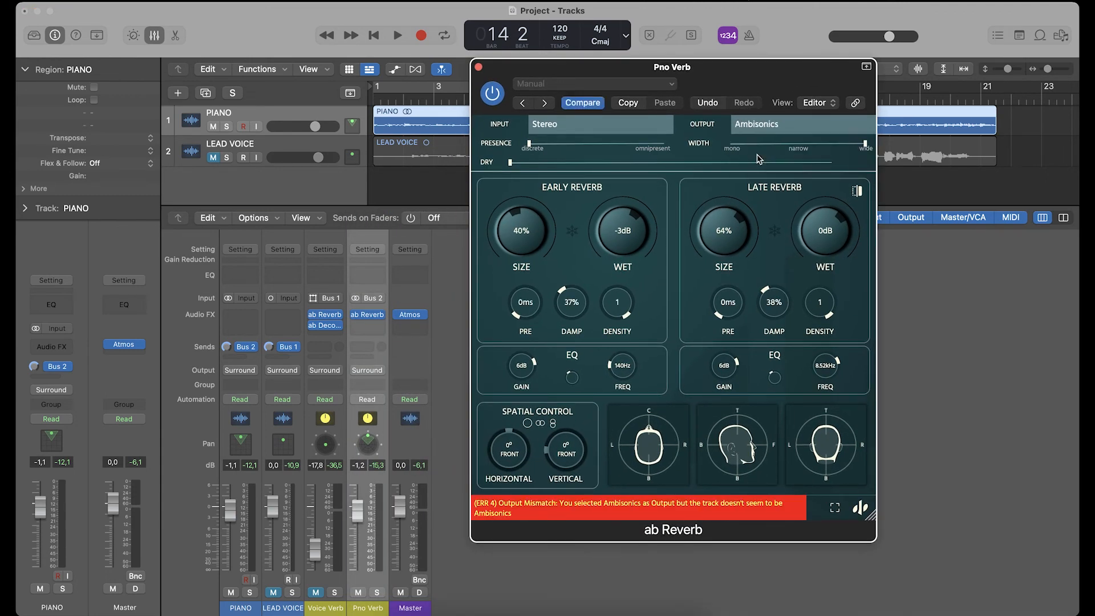
click(355, 302)
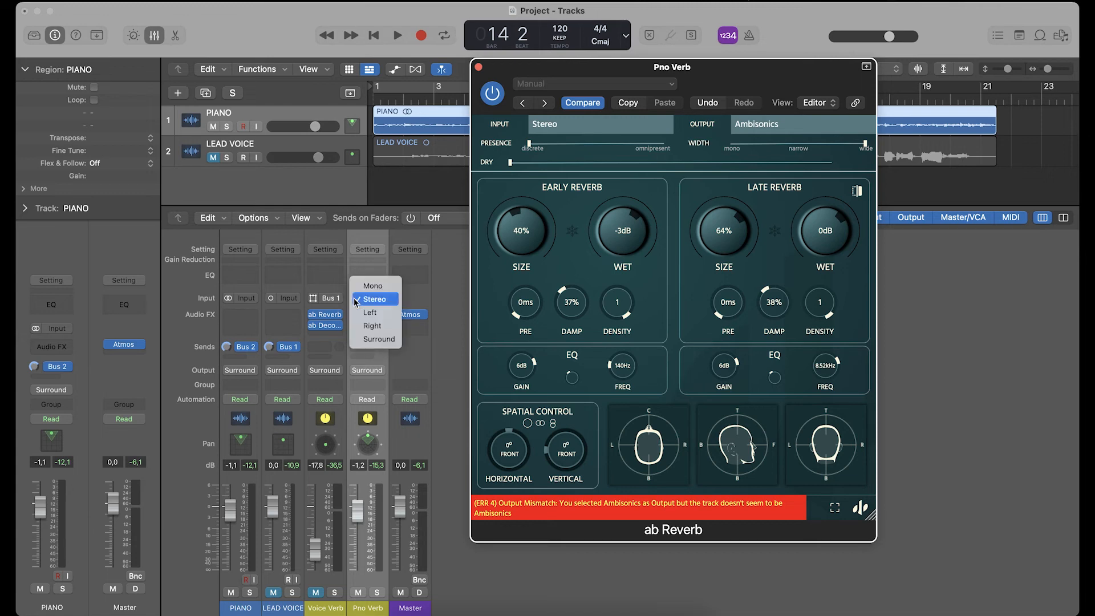
click(368, 338)
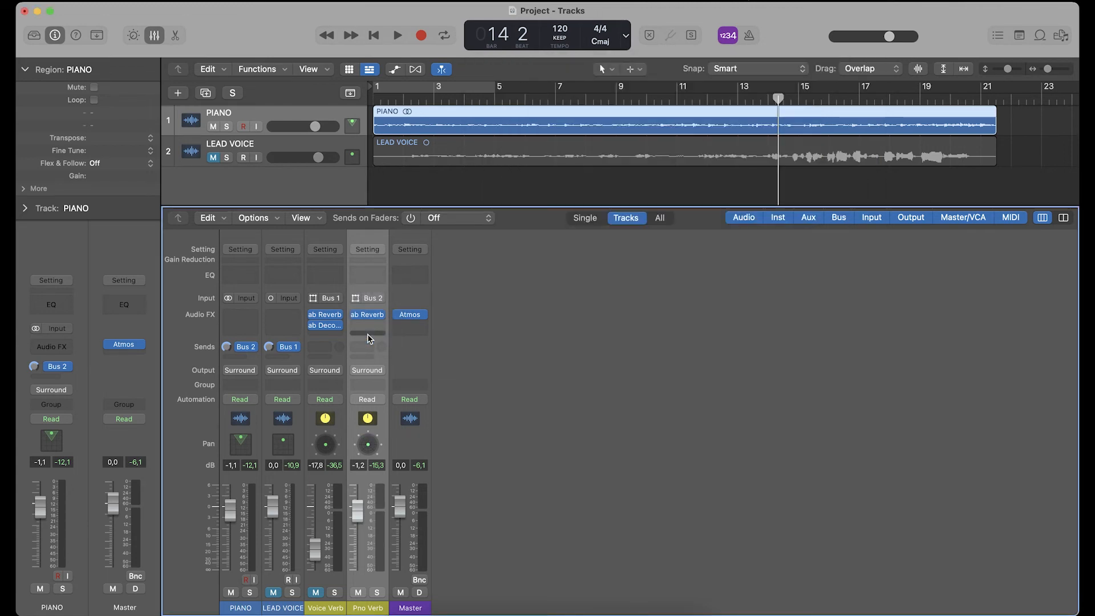
- Insert ab Decoder after ab Reverb on Pno Verb, set its decoder to Surround 7.1.2, and close the reverb window
click(367, 315)
drag(394, 165, 613, 44)
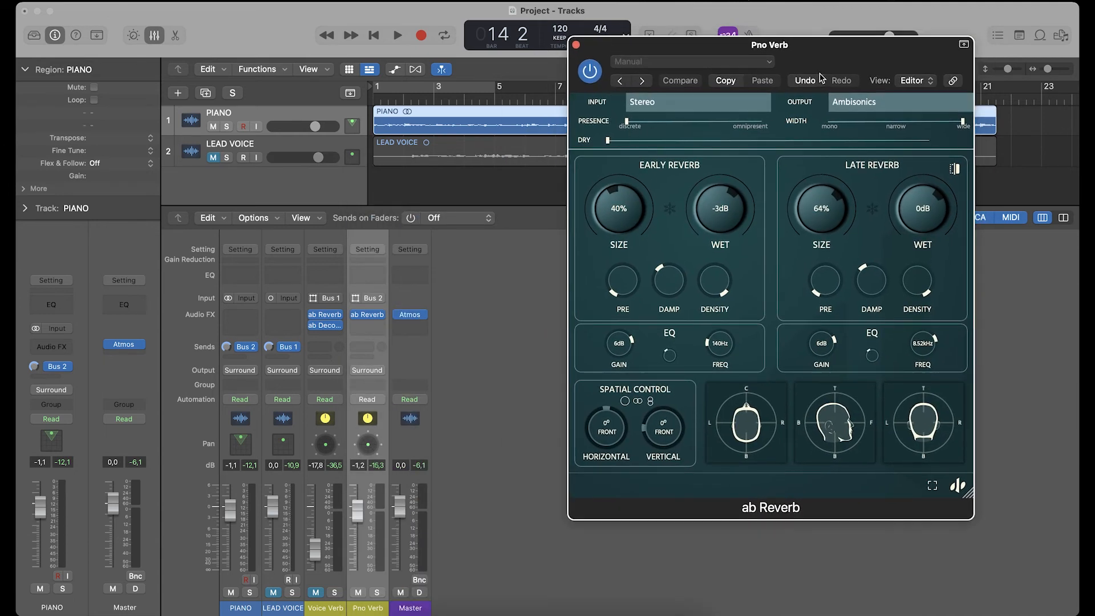
click(367, 326)
mouse_move(377, 363)
click(455, 358)
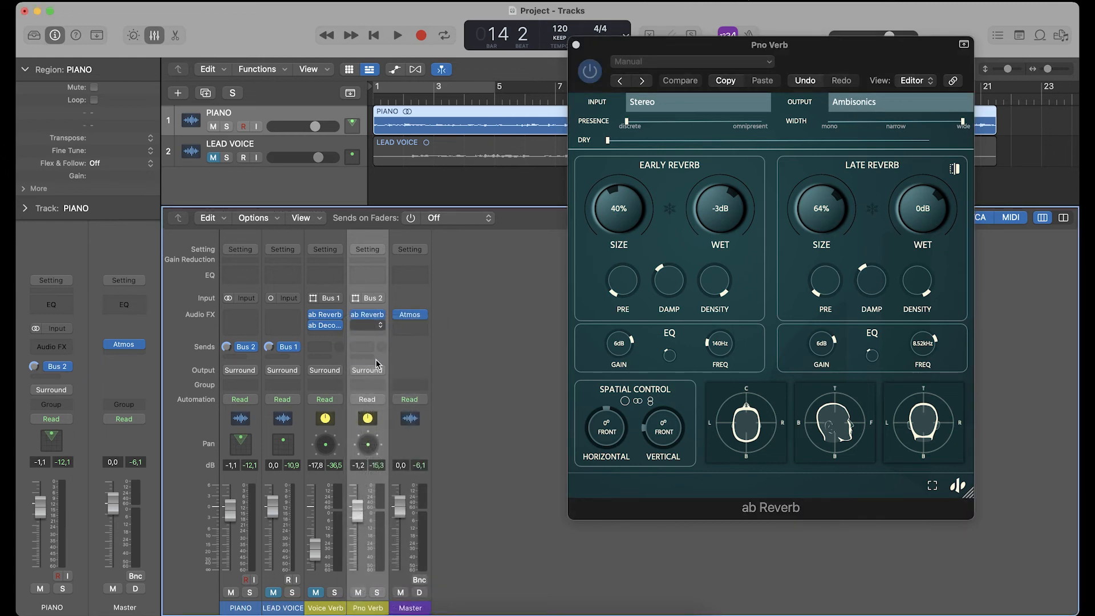
drag(400, 167, 570, 129)
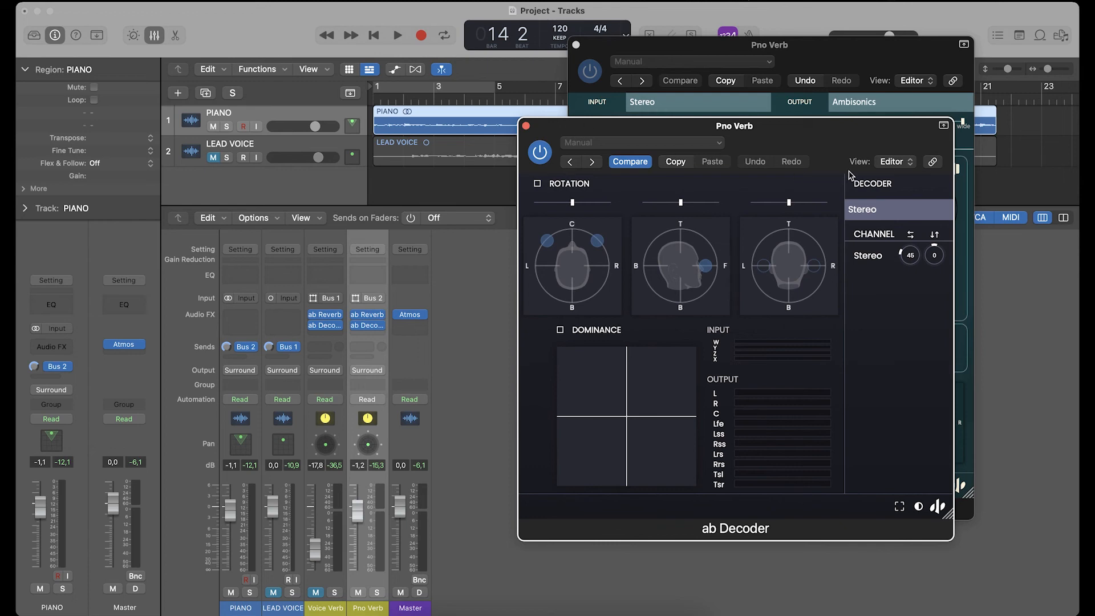
click(874, 211)
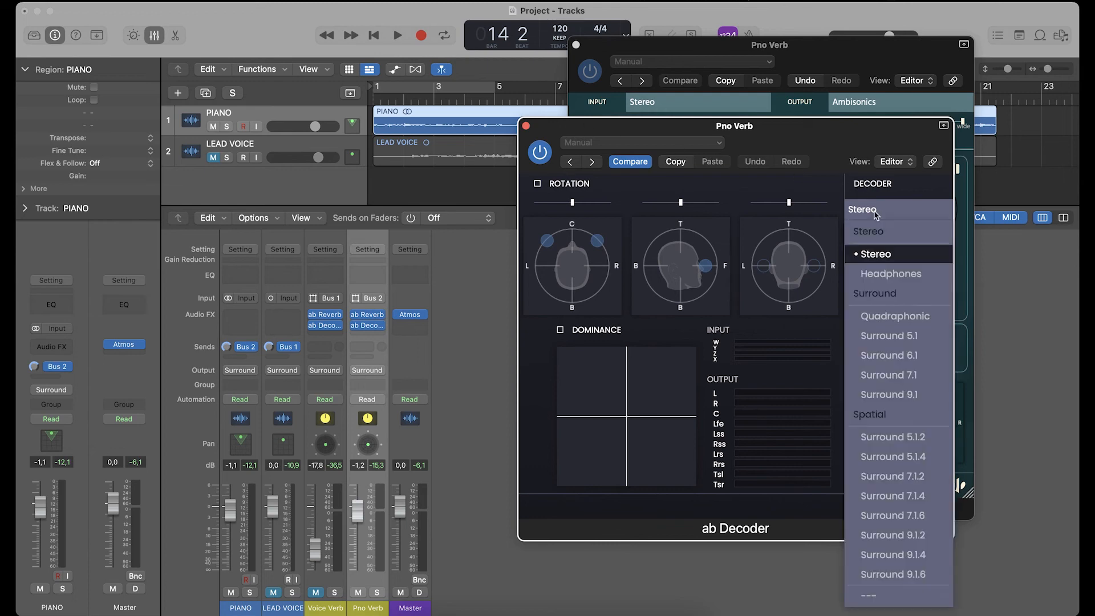
click(883, 477)
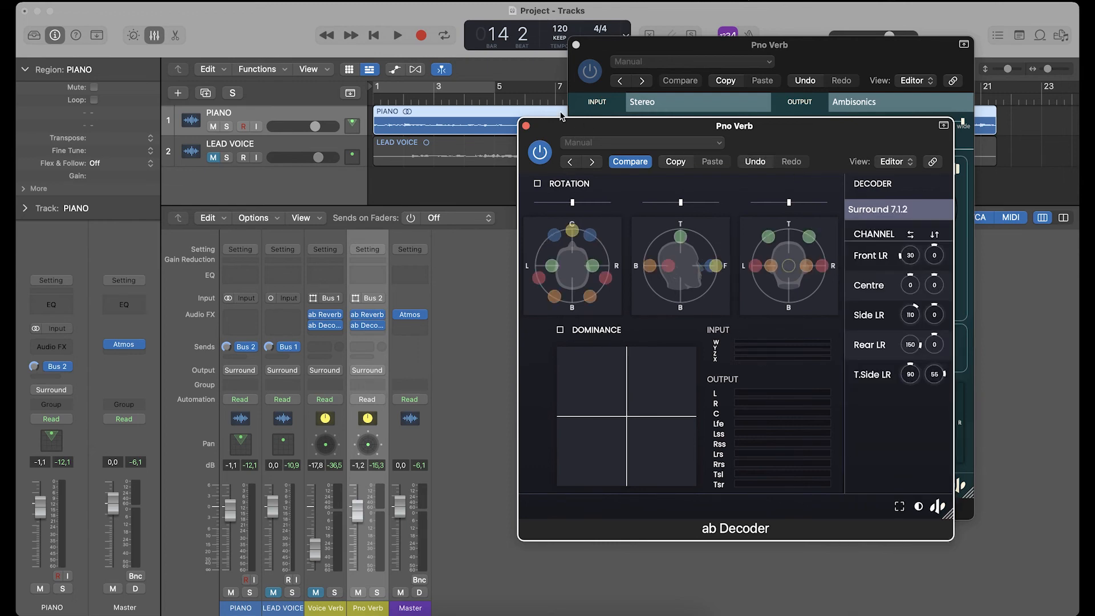
click(576, 44)
- Audition the decoded piano reverb and lower the Pno Verb fader to -5.7 dB during playback
key(space)
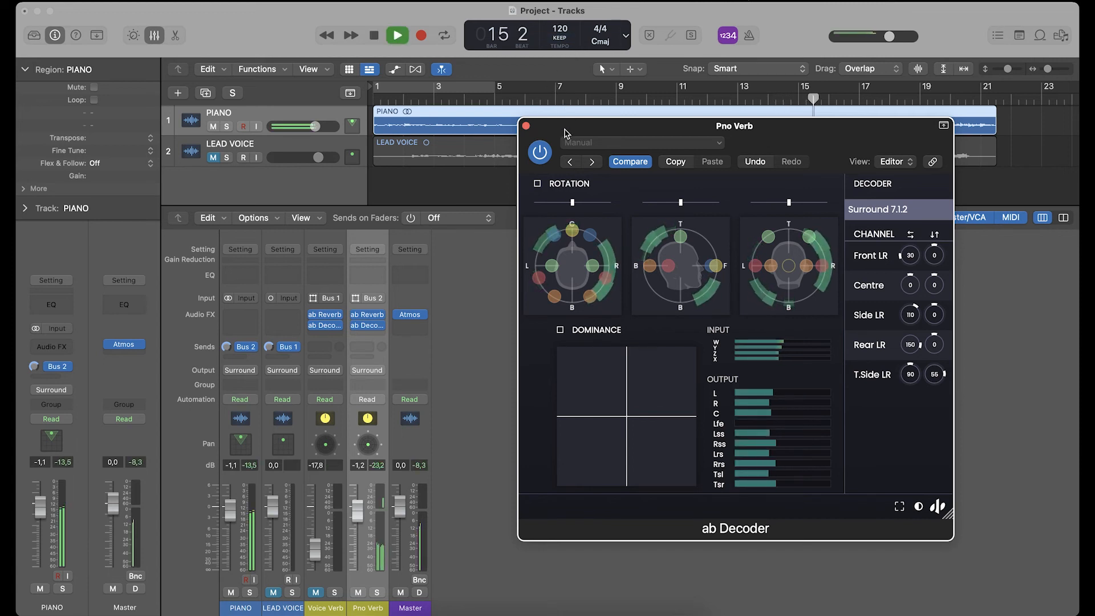
key(space)
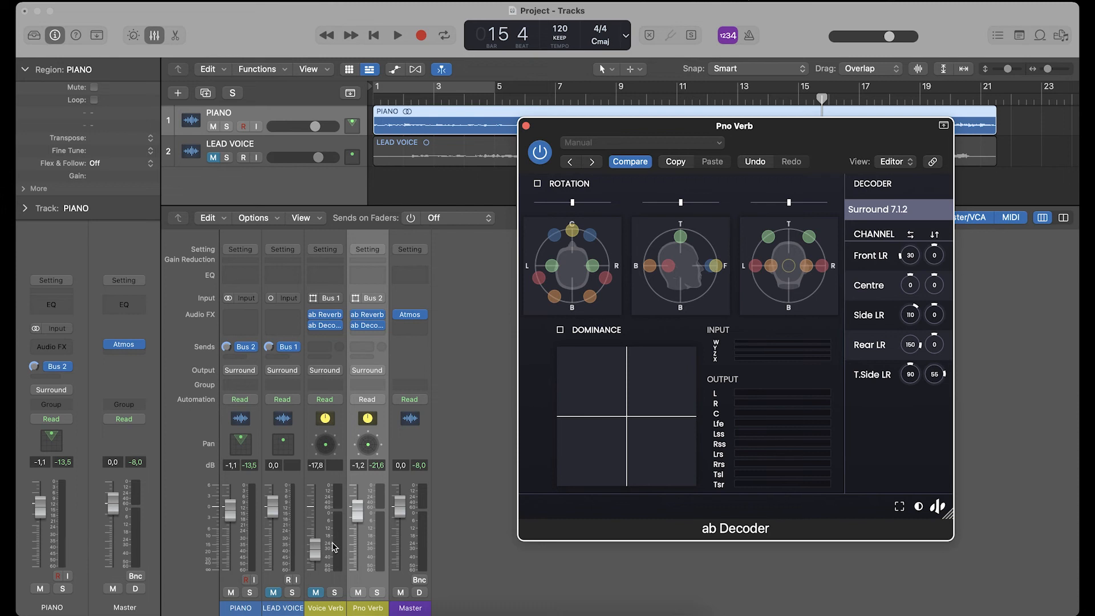
key(space)
drag(358, 519, 358, 542)
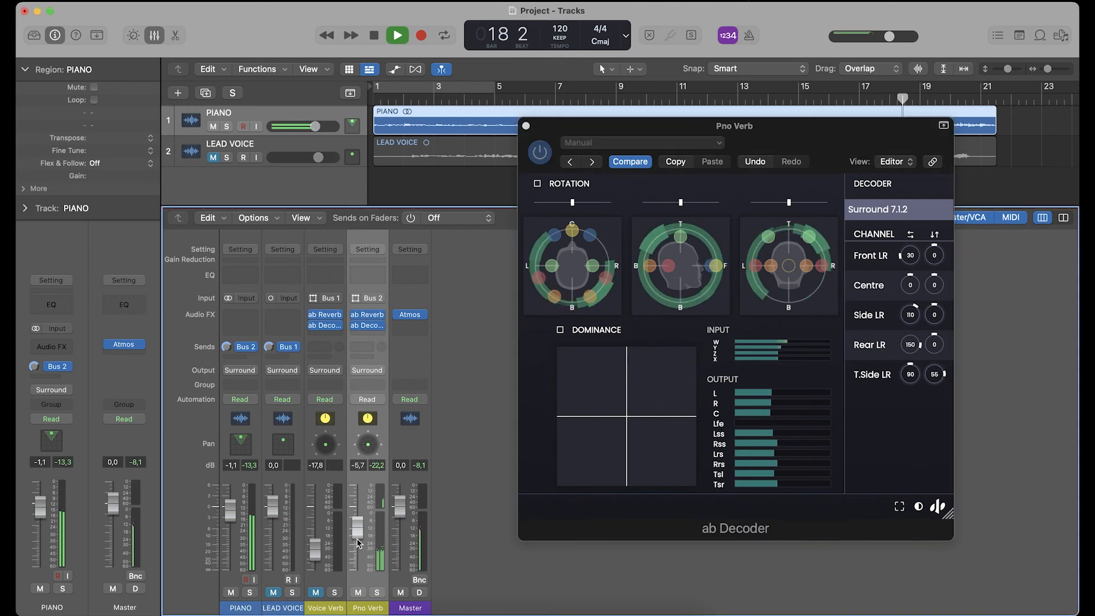
key(space)
- Unmute Voice Verb and LEAD VOICE, then audition the full mix, including a passage near the start with cycle mode off
click(316, 593)
click(273, 593)
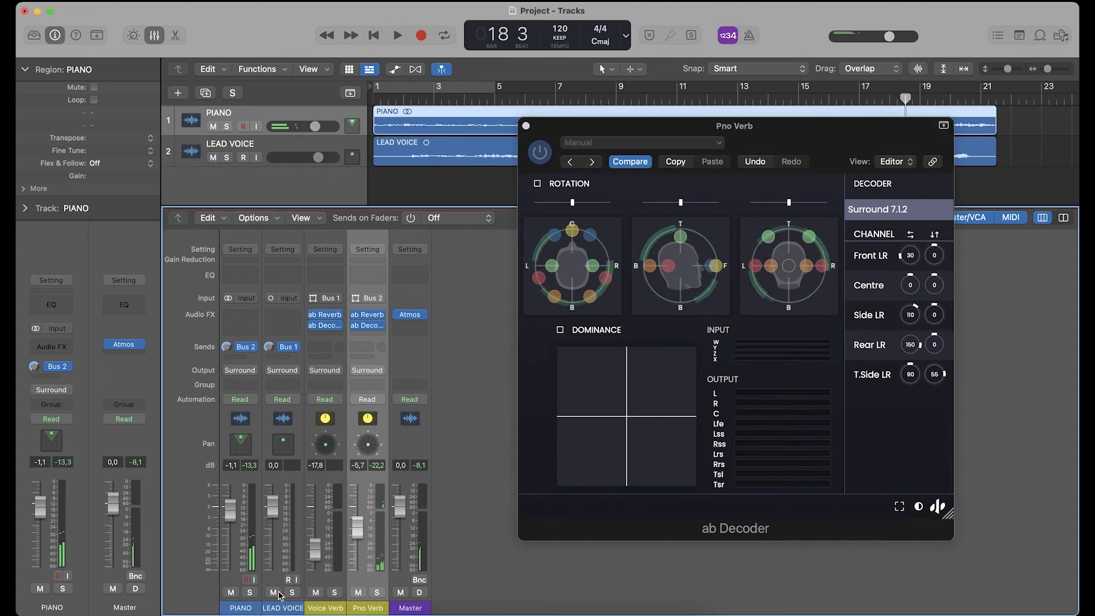
key(space)
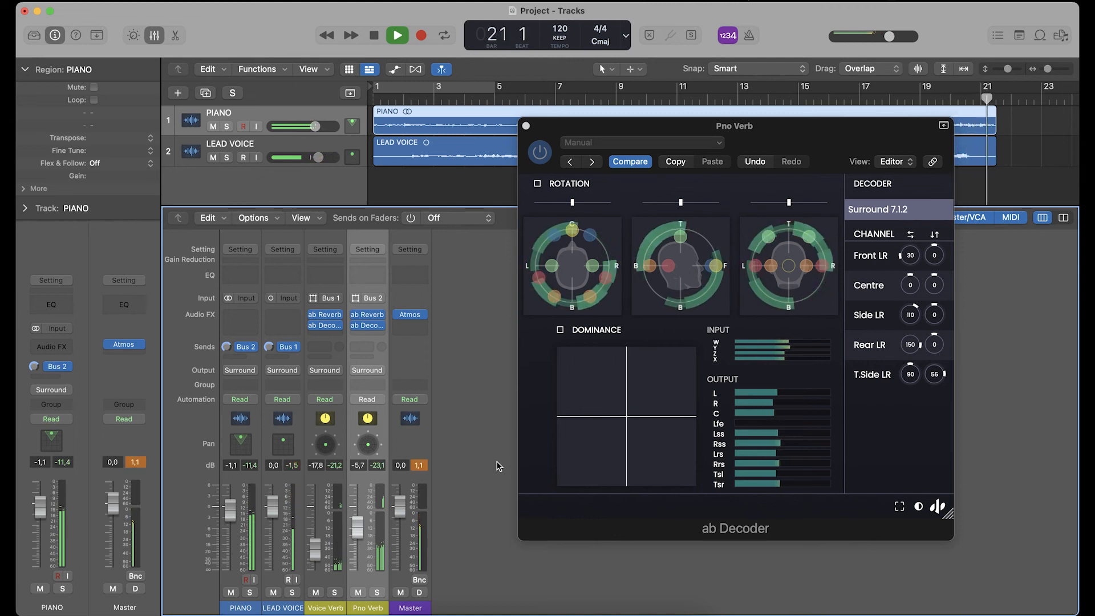
click(402, 87)
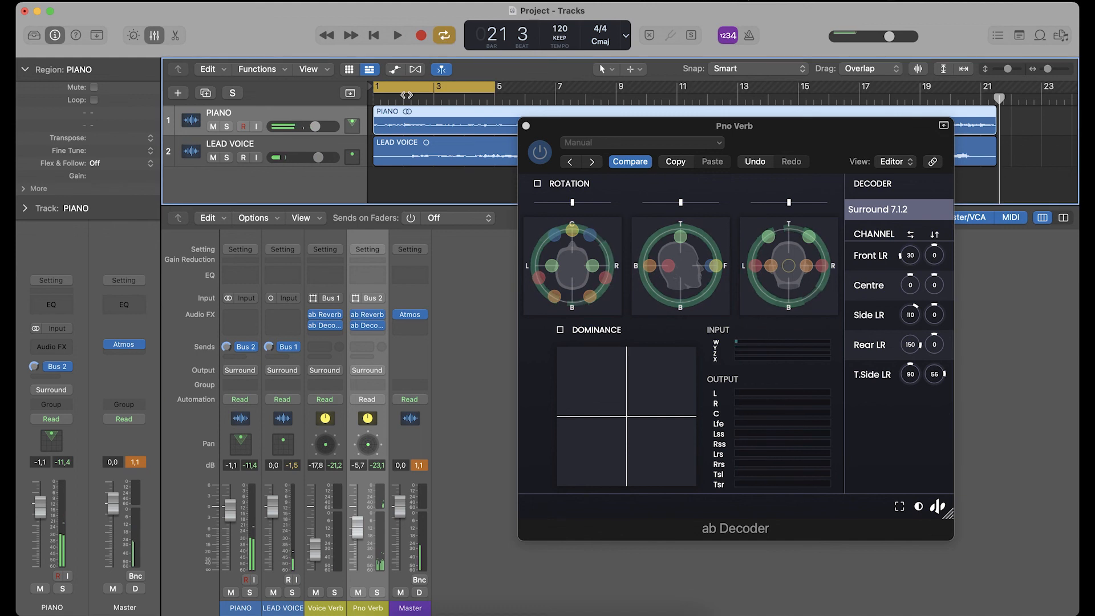
click(402, 87)
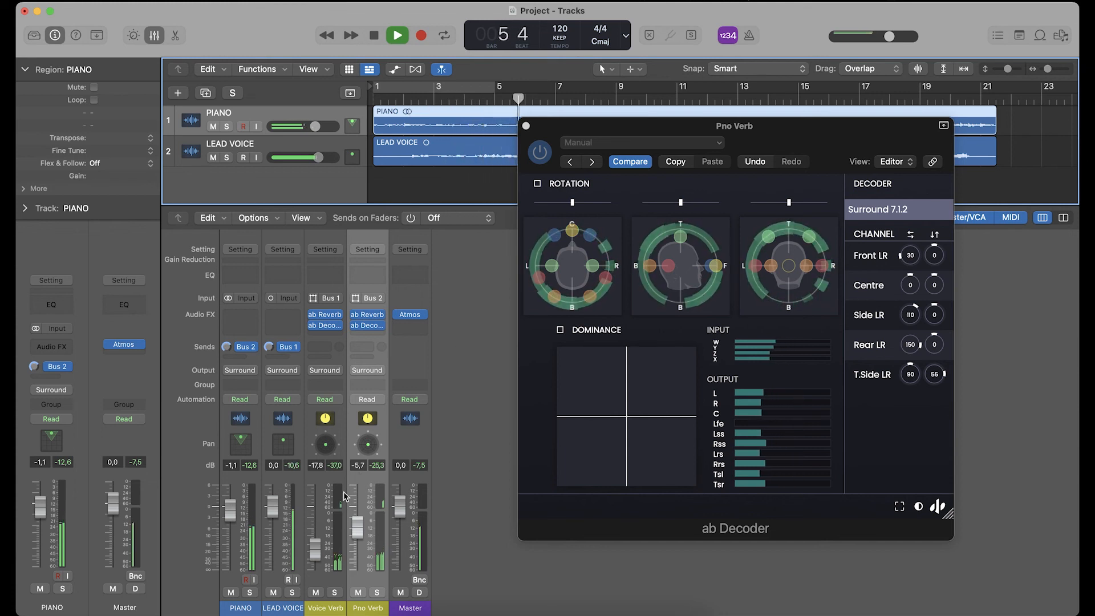
key(space)
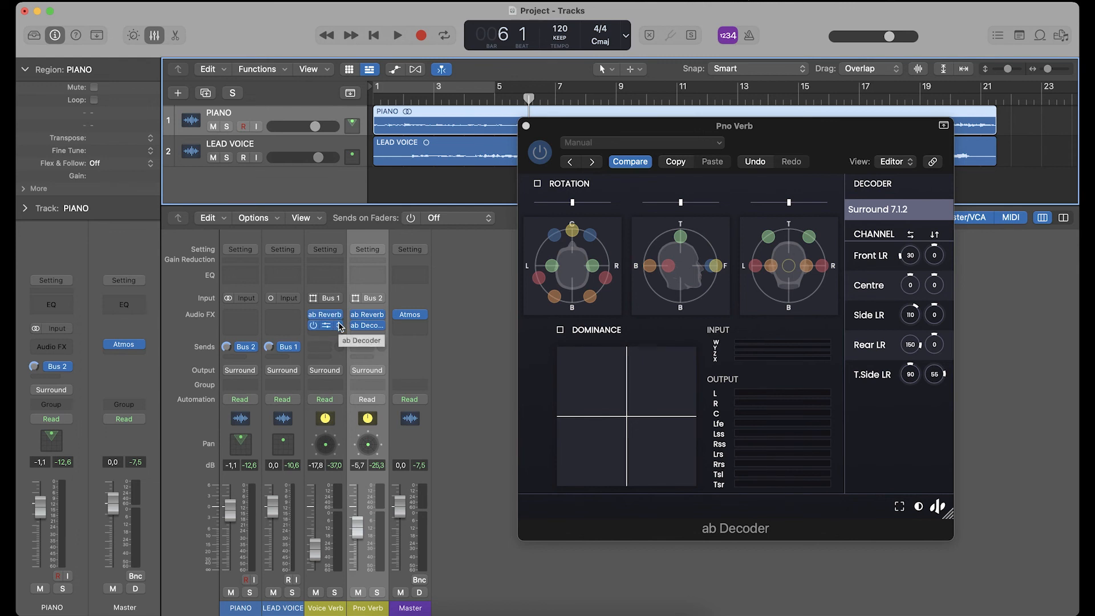
- Close Pno Verb's ab Decoder window and play the full mix from the beginning
click(526, 129)
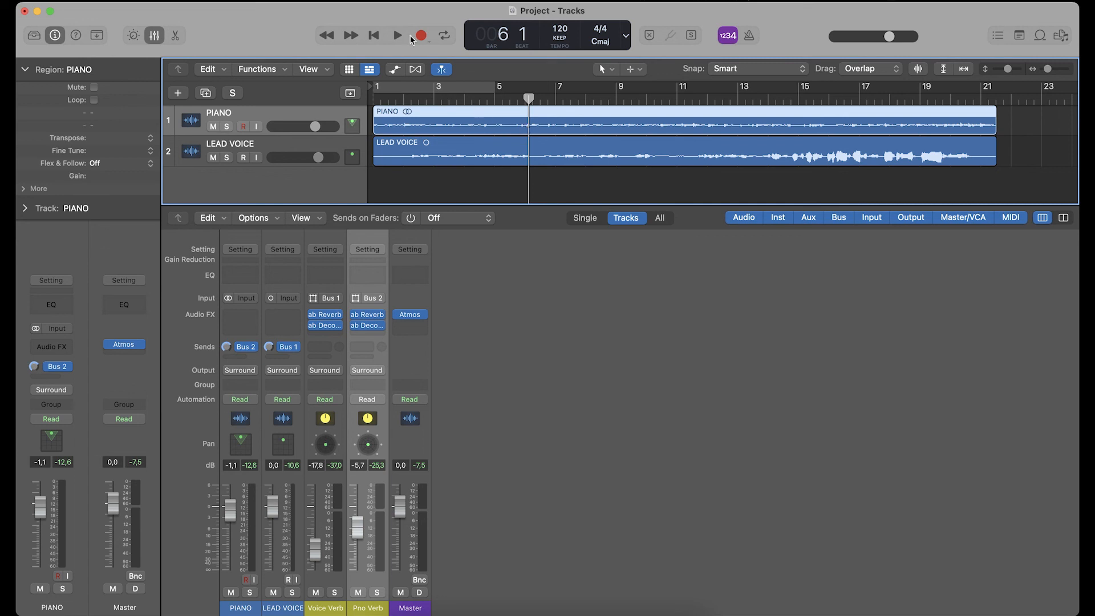
click(374, 35)
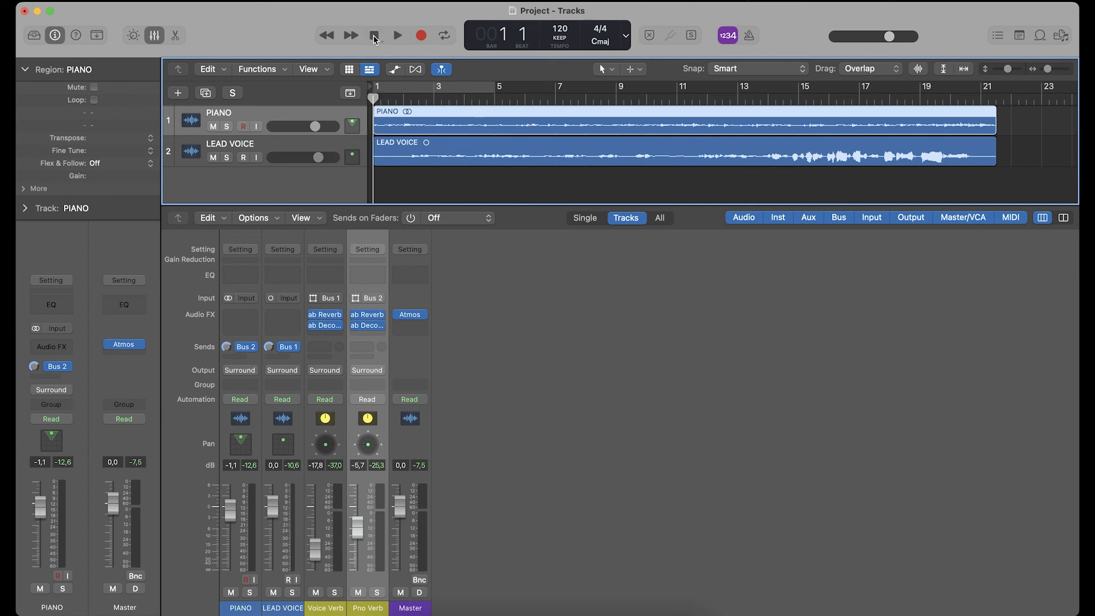
key(space)
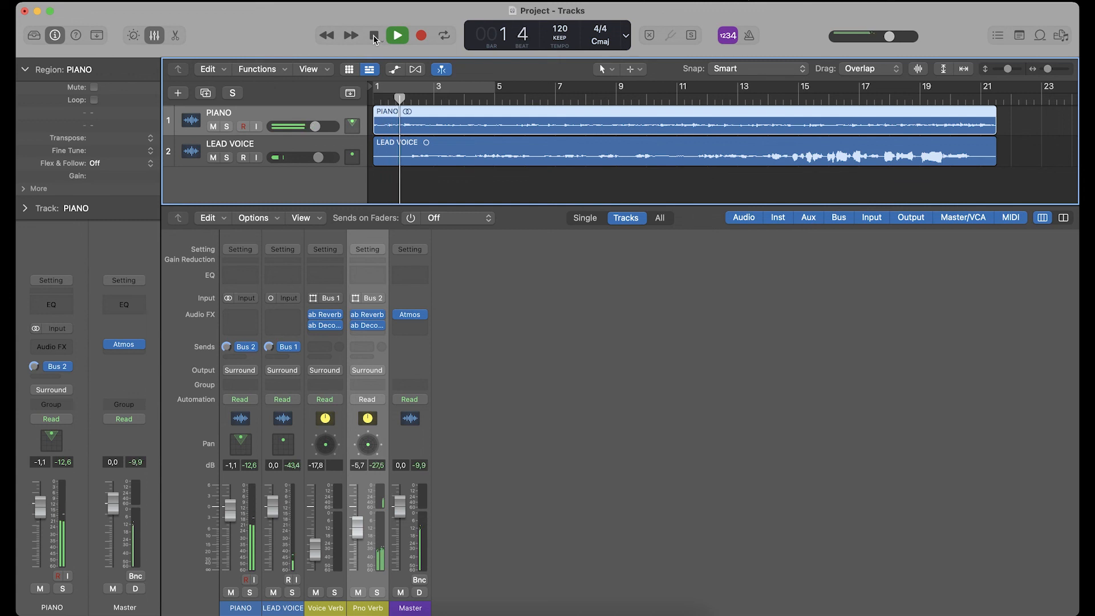